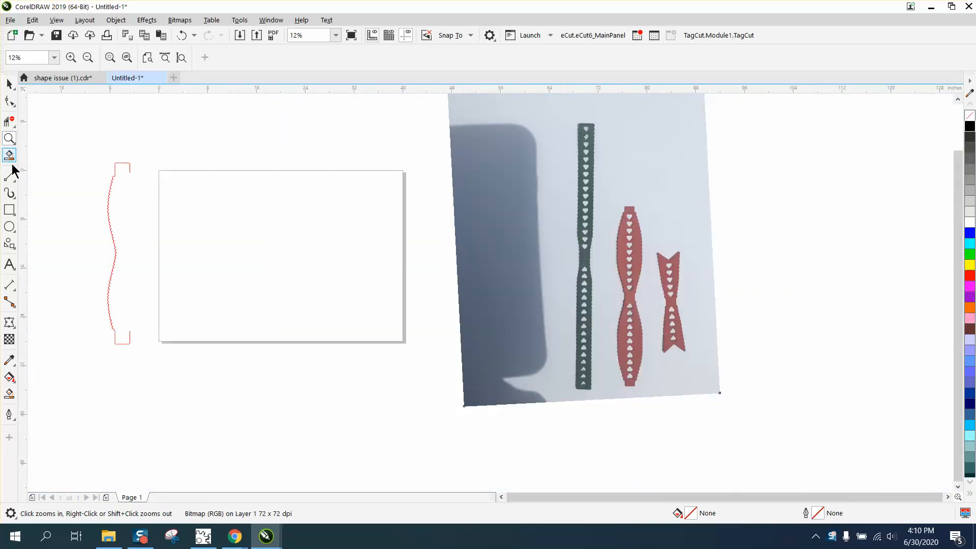
Draw a rectangle about 1.75 by 29.17 inches down the middle of the tall red strip in the photo and centre it on the page.
{"action": "left_click", "coordinate": [10, 209]}
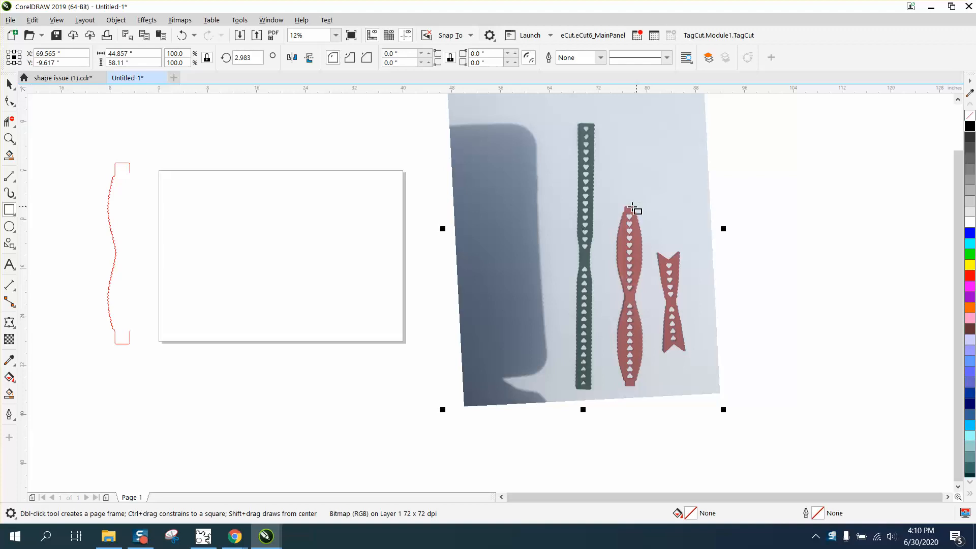
{"action": "left_click_drag", "start_coordinate": [624, 207], "coordinate": [635, 385]}
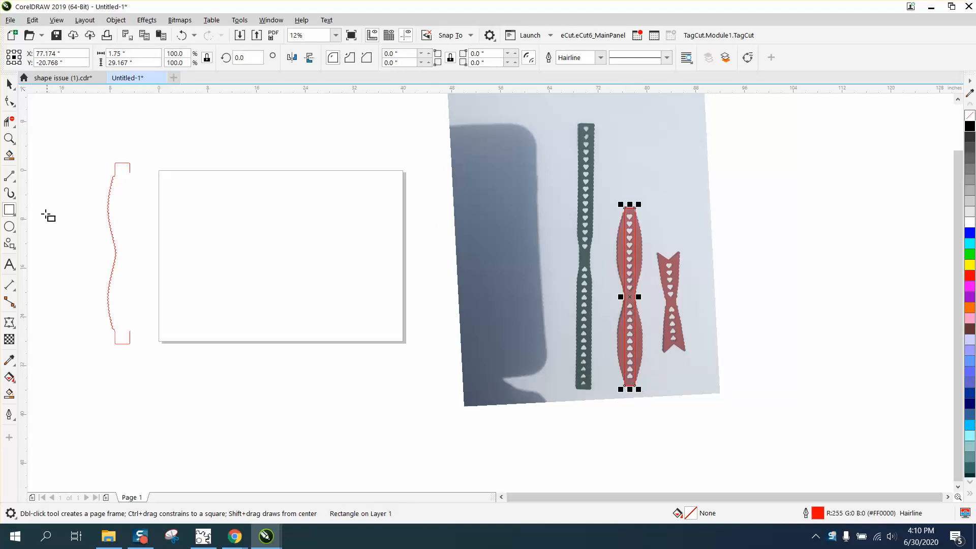
{"action": "left_click", "coordinate": [9, 138]}
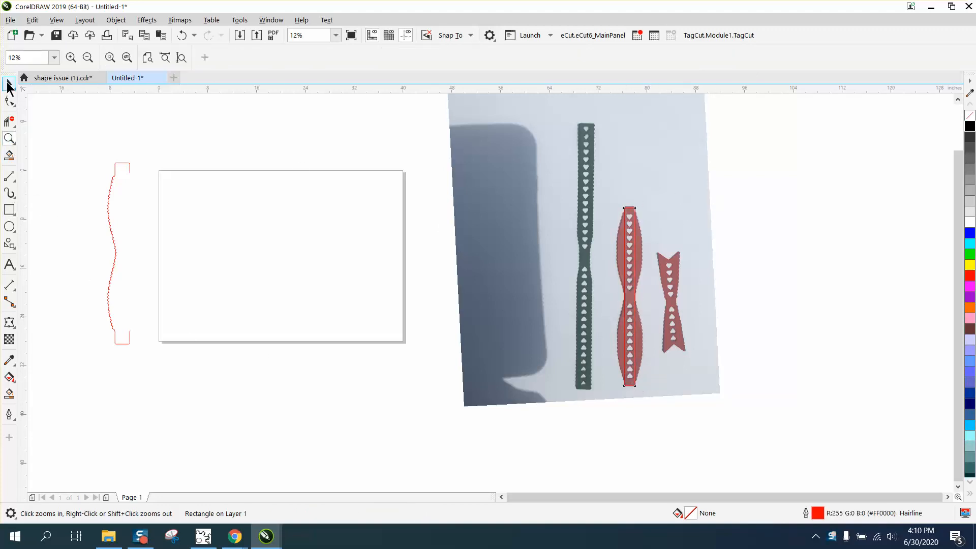
{"action": "left_click", "coordinate": [9, 84]}
{"action": "key", "text": "p"}
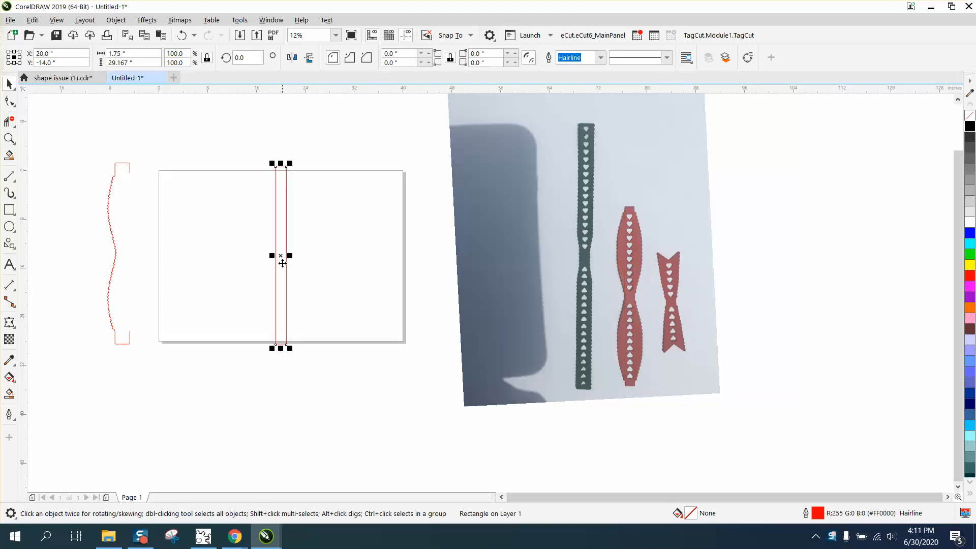
Add a horizontal guideline and centre it on the page.
{"action": "left_click_drag", "start_coordinate": [232, 93], "coordinate": [236, 135]}
{"action": "key", "text": "p"}
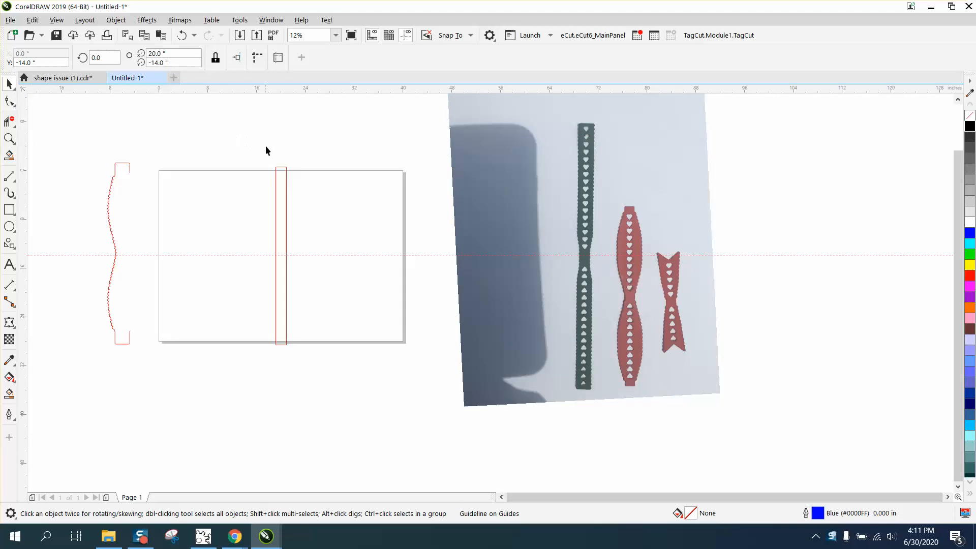
Convert the narrow rectangle at the page centre to curves.
{"action": "left_click", "coordinate": [9, 138]}
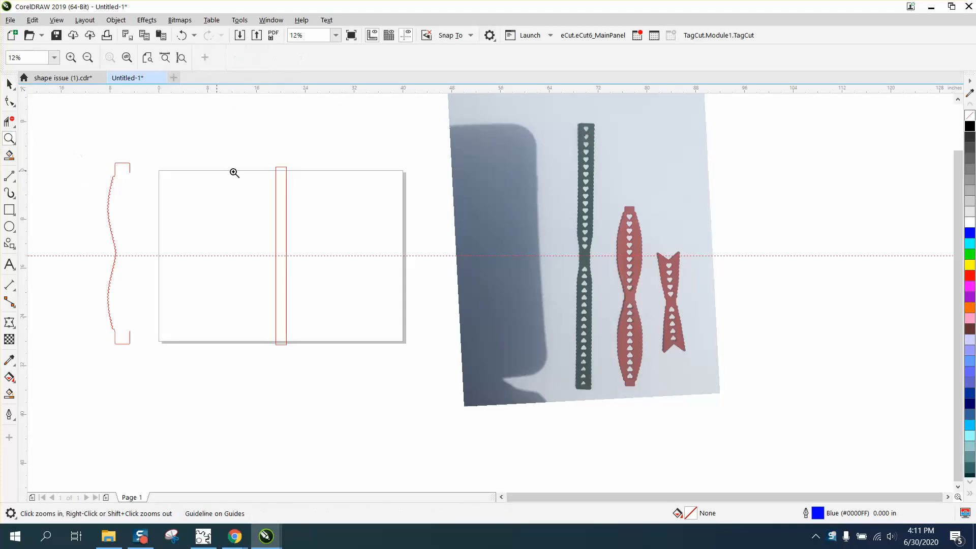
{"action": "left_click_drag", "start_coordinate": [257, 152], "coordinate": [407, 381]}
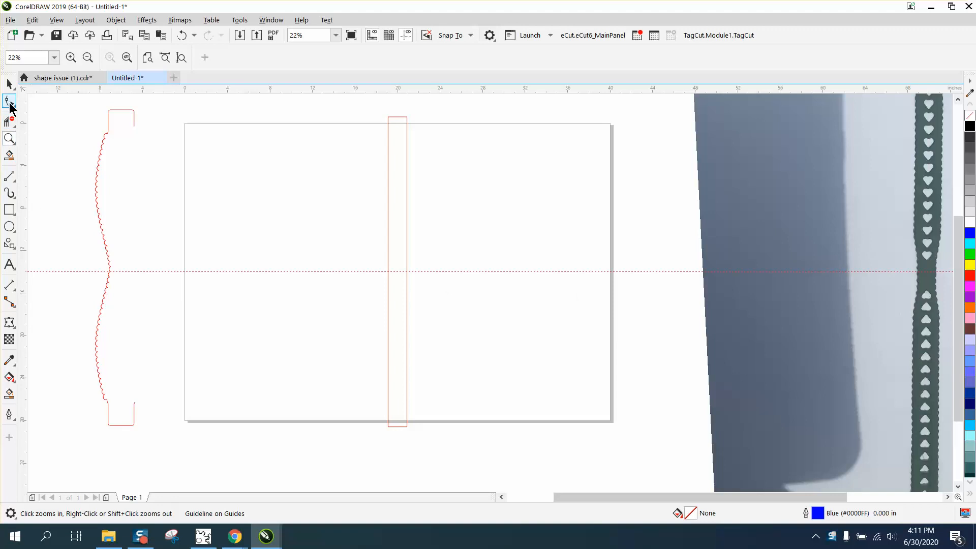
{"action": "left_click", "coordinate": [10, 100]}
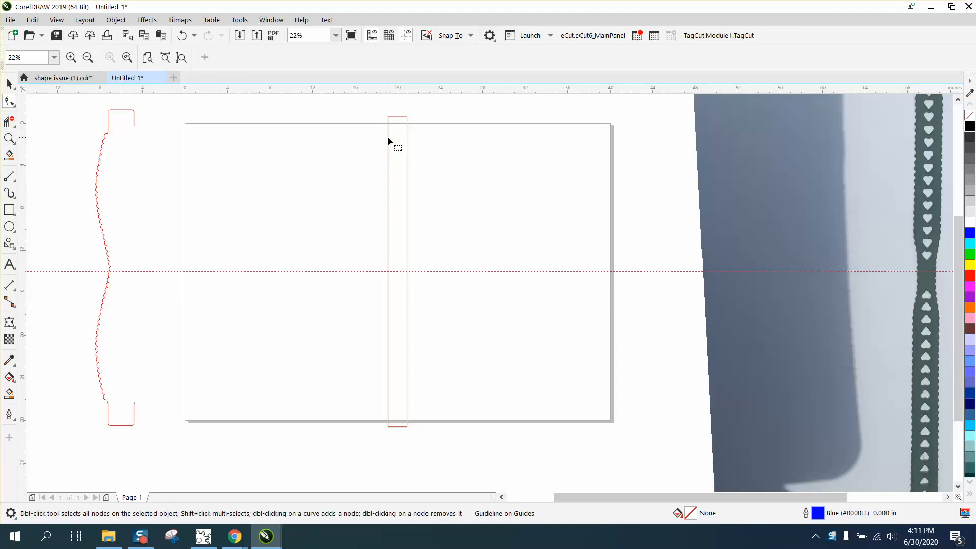
{"action": "left_click", "coordinate": [10, 84]}
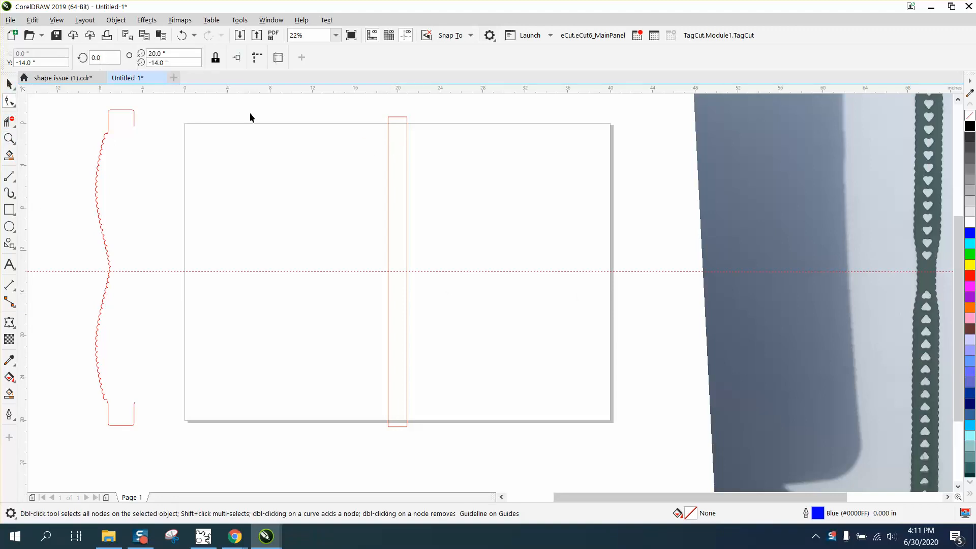
{"action": "left_click", "coordinate": [395, 122]}
{"action": "left_click", "coordinate": [116, 20]}
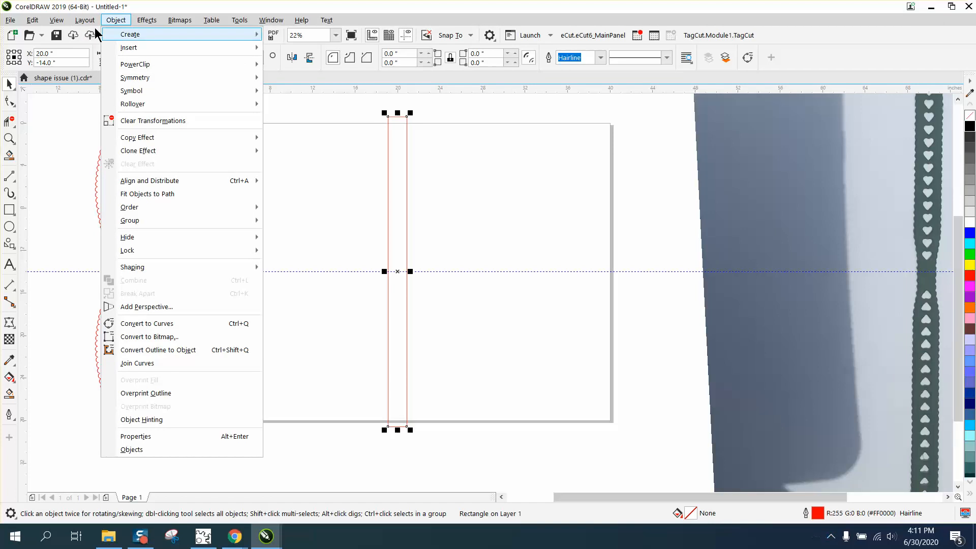
{"action": "left_click", "coordinate": [150, 309]}
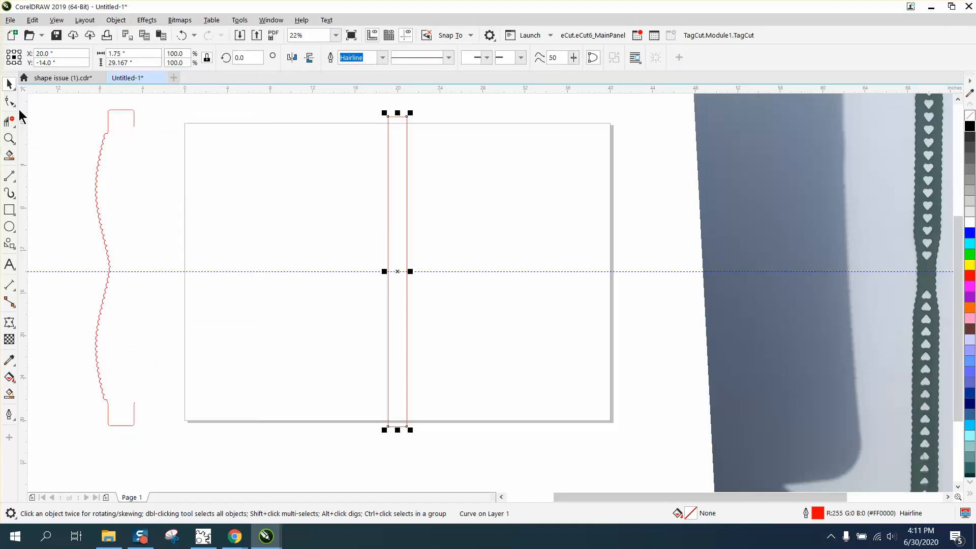
Add nodes on the strip's long sides at the guideline and where they cross the page's upper and lower edges.
{"action": "double_click", "coordinate": [388, 125]}
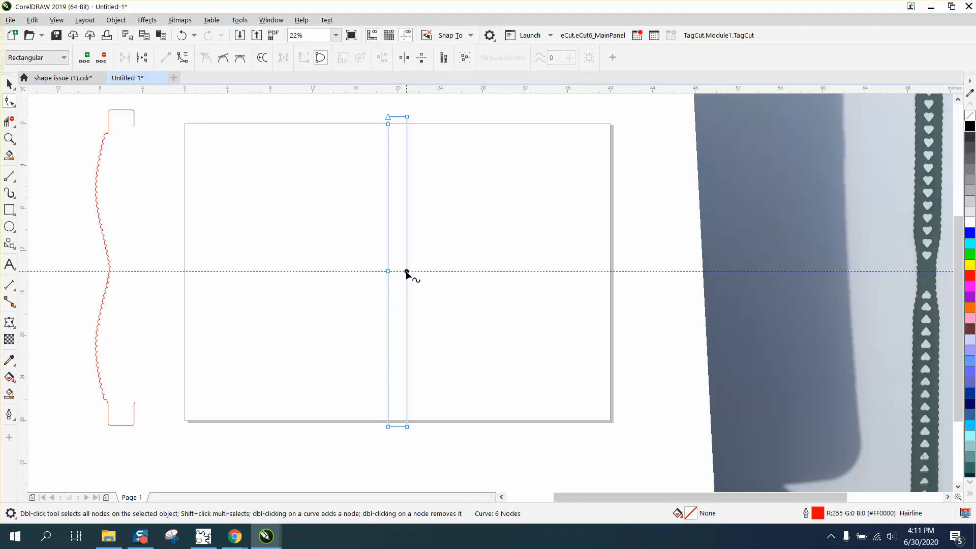
{"action": "double_click", "coordinate": [406, 273]}
{"action": "double_click", "coordinate": [408, 123]}
{"action": "double_click", "coordinate": [388, 420]}
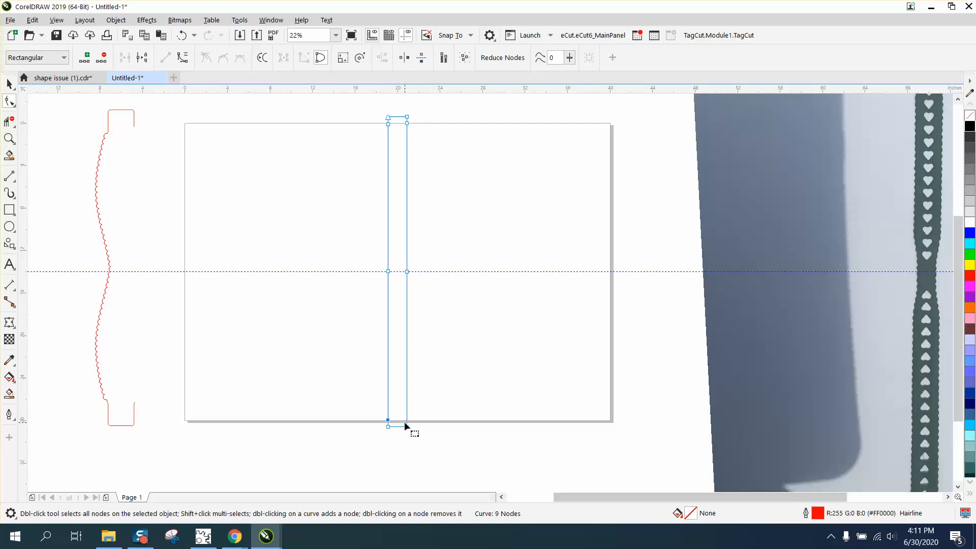
{"action": "double_click", "coordinate": [407, 421]}
Undo the added nodes and the conversion to curves so the strip is an editable rectangle.
{"action": "left_click", "coordinate": [182, 35]}
{"action": "left_click", "coordinate": [182, 35]}
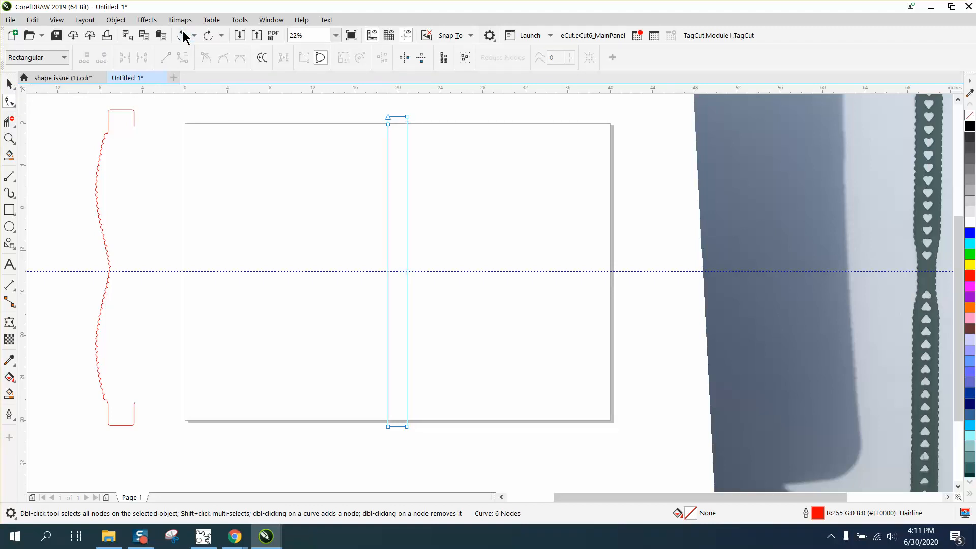
{"action": "left_click", "coordinate": [183, 34]}
{"action": "left_click", "coordinate": [183, 33]}
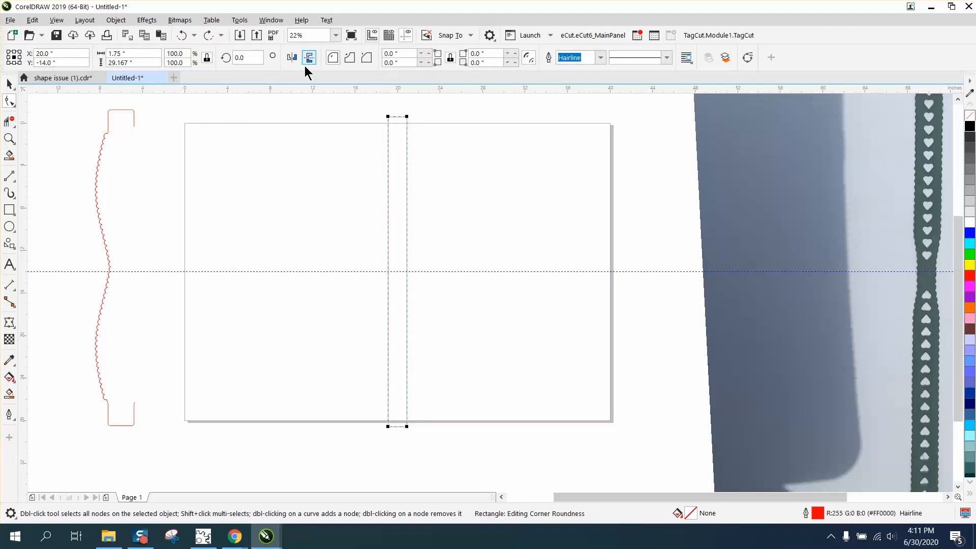
Round all four corners of the narrow rectangle to a 0.17-inch radius and inspect its upper end up close.
{"action": "left_click", "coordinate": [428, 54]}
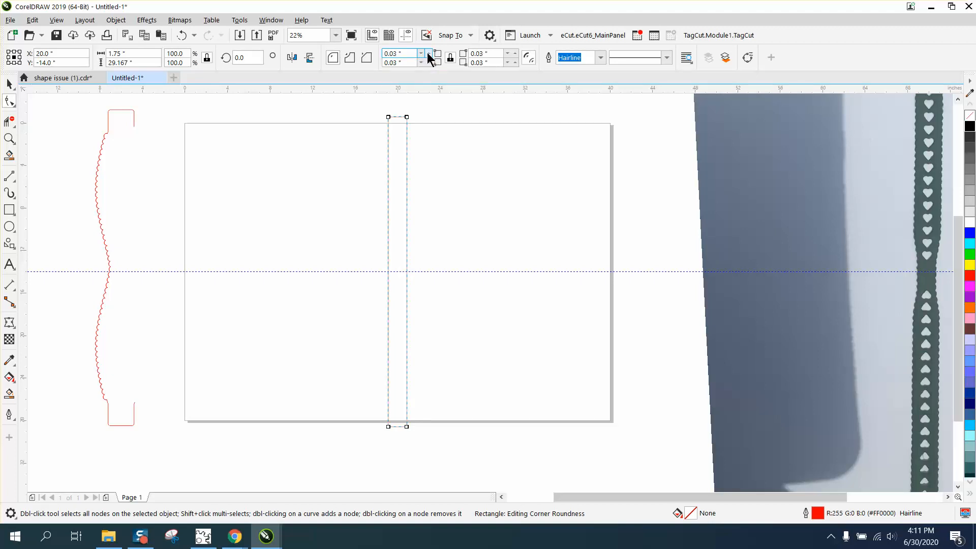
{"action": "left_click", "coordinate": [429, 53]}
{"action": "left_click", "coordinate": [9, 138]}
{"action": "left_click_drag", "start_coordinate": [400, 123], "coordinate": [421, 142]}
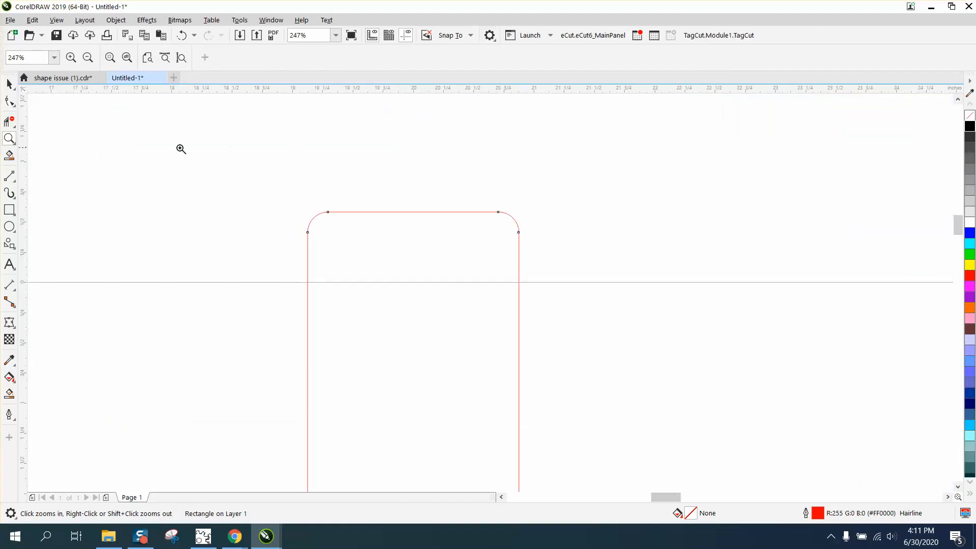
Convert the rounded rectangle to curves.
{"action": "left_click", "coordinate": [10, 102]}
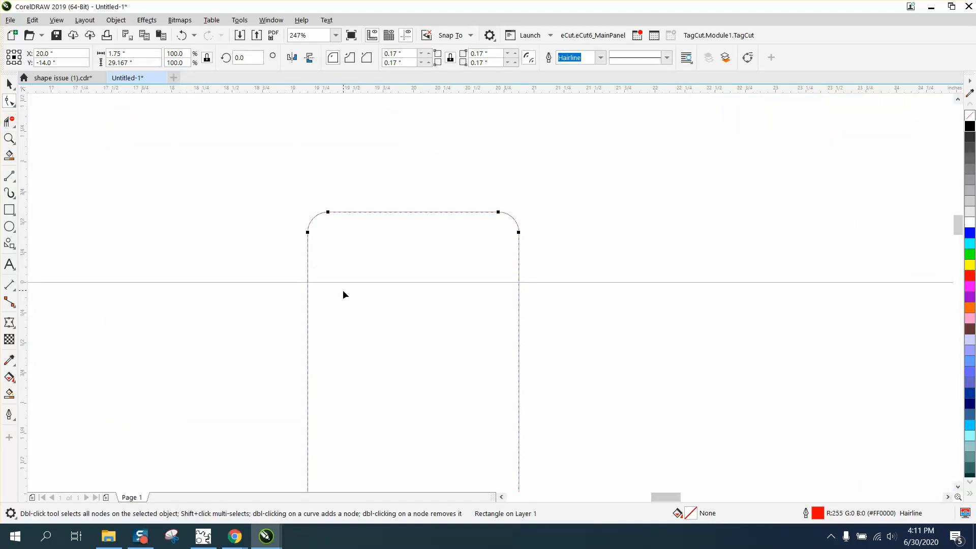
{"action": "left_click", "coordinate": [9, 84]}
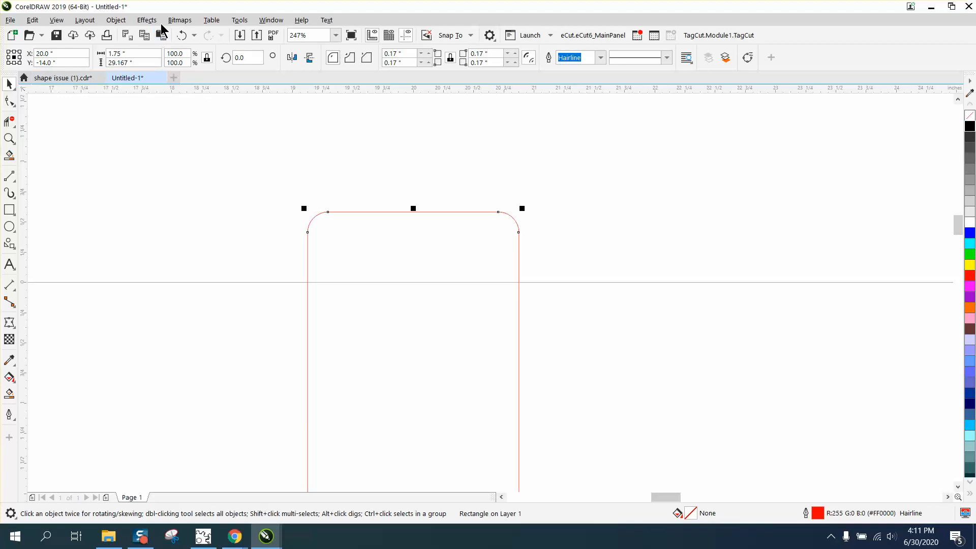
{"action": "left_click", "coordinate": [116, 20]}
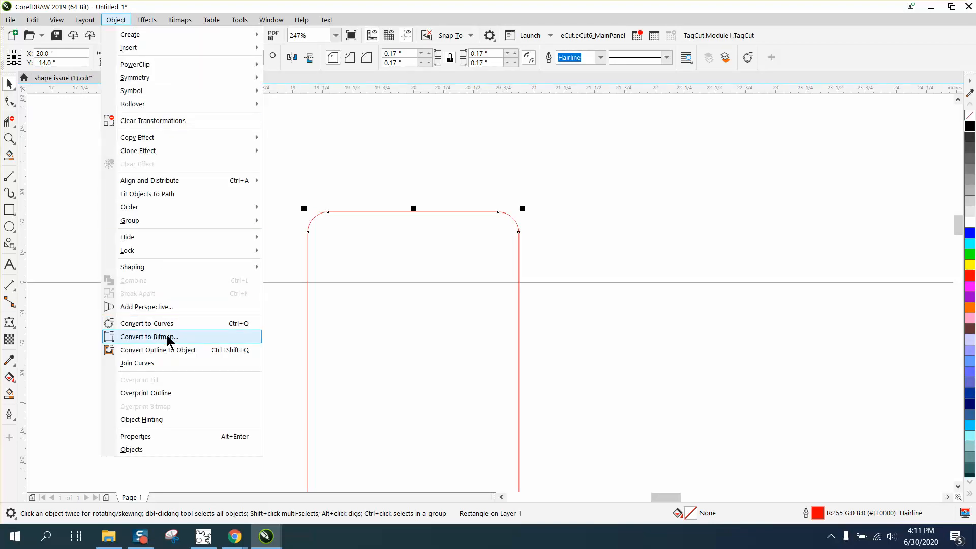
{"action": "left_click", "coordinate": [165, 323]}
Add a node on each long side of the strip where it crosses the page's upper edge.
{"action": "left_click", "coordinate": [10, 101]}
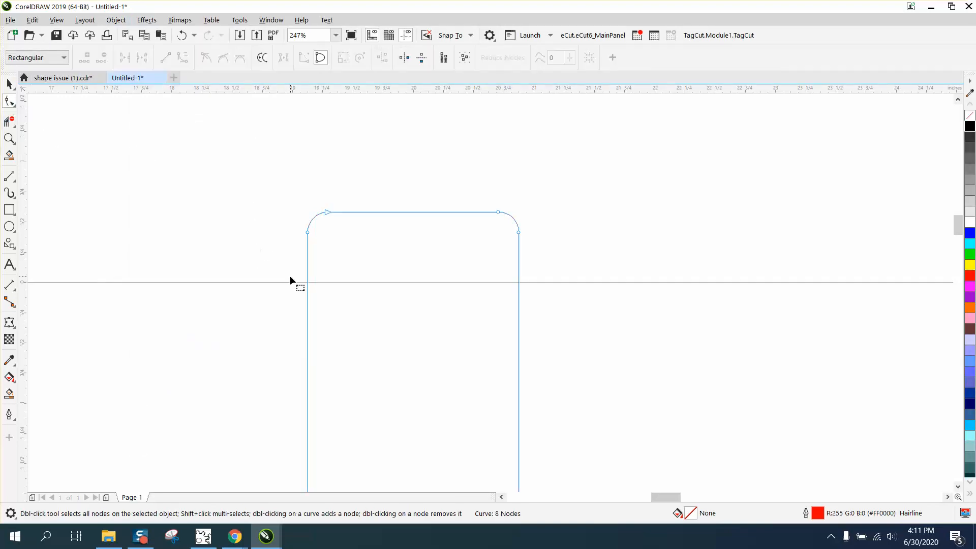
{"action": "double_click", "coordinate": [307, 282]}
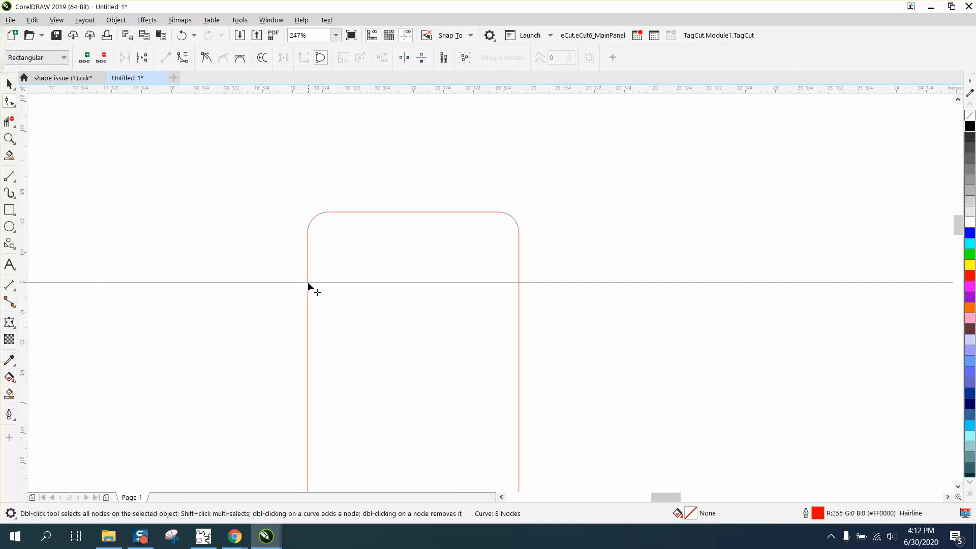
{"action": "double_click", "coordinate": [518, 281]}
Add a node on the strip's left side at the page's lower edge and try to add one on its right side.
{"action": "scroll", "coordinate": [440, 273], "scroll_direction": "down", "scroll_amount": 5}
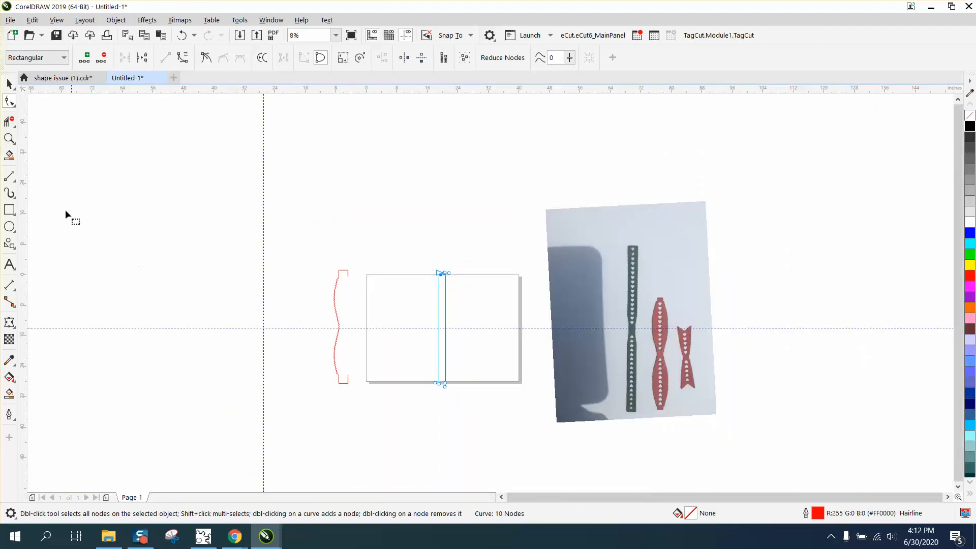
{"action": "left_click", "coordinate": [9, 139]}
{"action": "left_click_drag", "start_coordinate": [420, 366], "coordinate": [473, 386]}
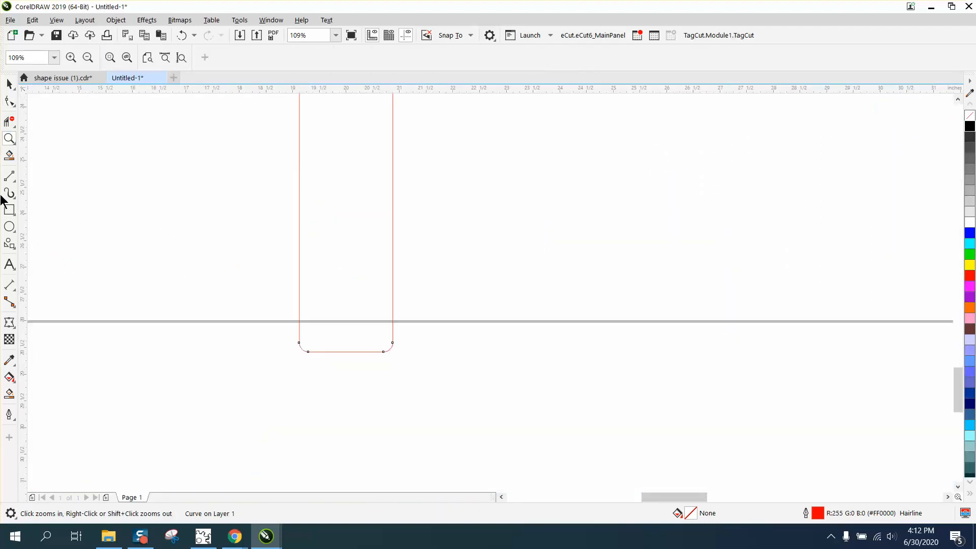
{"action": "left_click", "coordinate": [9, 102]}
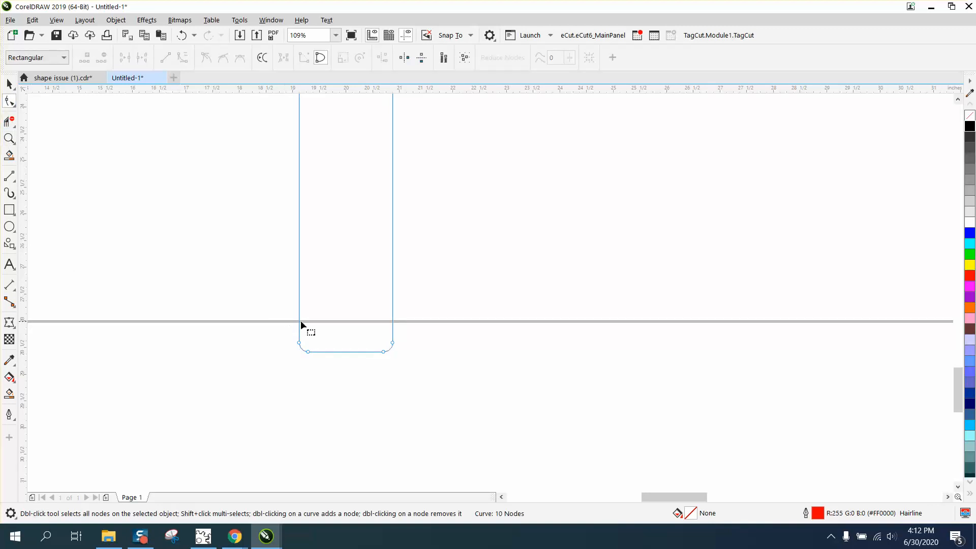
{"action": "double_click", "coordinate": [299, 322]}
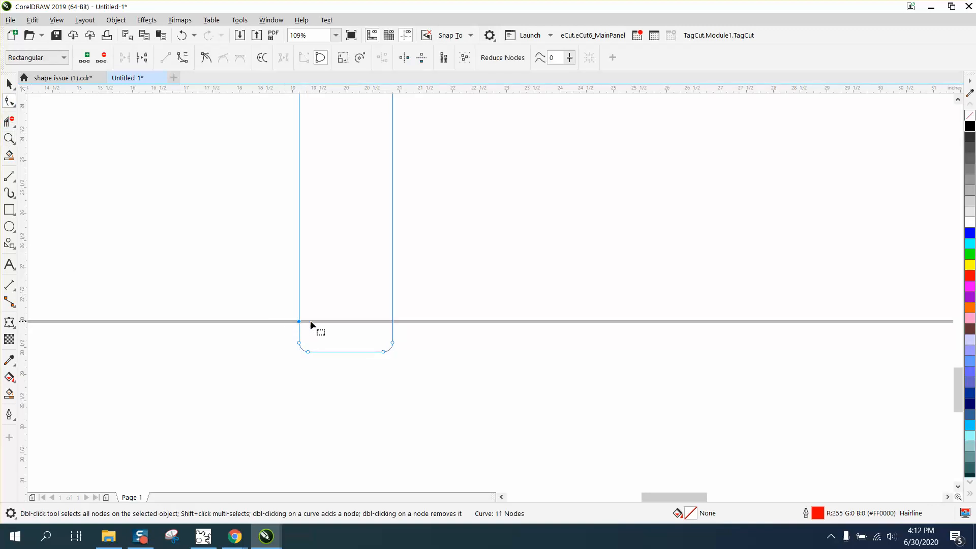
{"action": "double_click", "coordinate": [392, 322]}
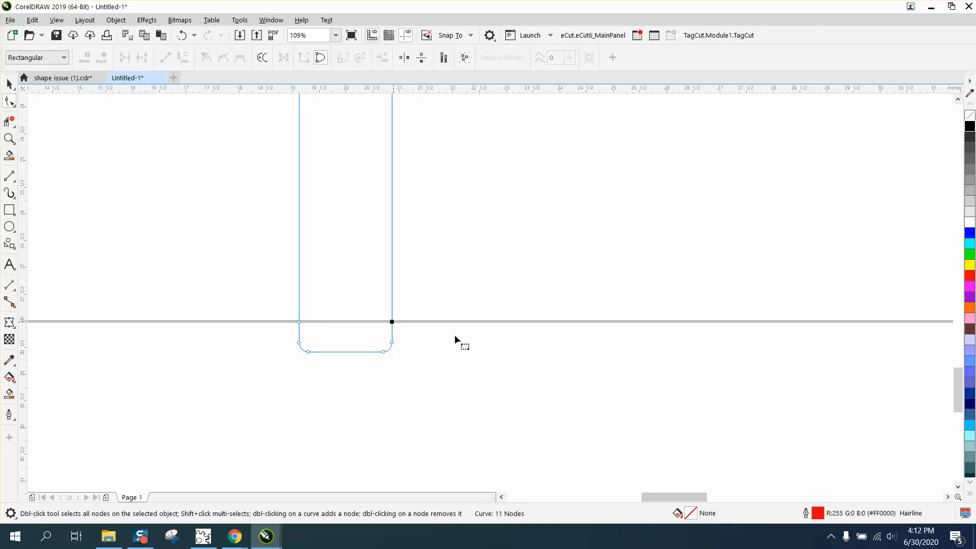
Select the strip's two nodes at the page's upper edge and try to include those at the lower edge.
{"action": "left_click", "coordinate": [691, 415]}
{"action": "scroll", "coordinate": [348, 289], "scroll_direction": "down", "scroll_amount": 4}
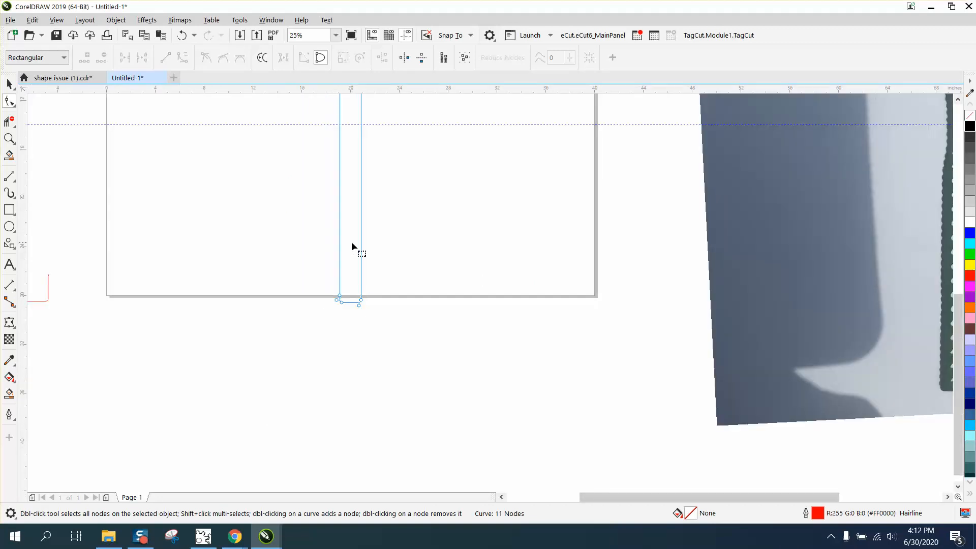
{"action": "key", "text": "z"}
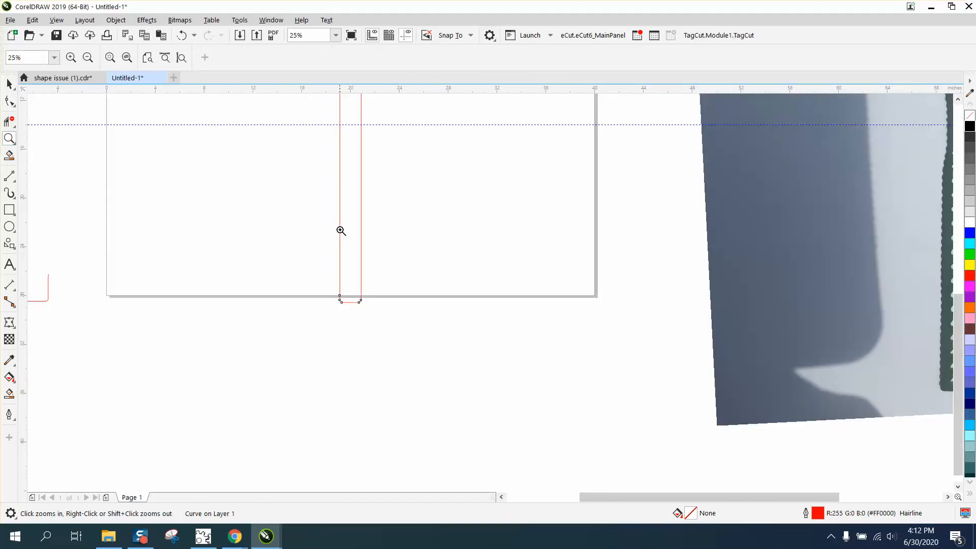
{"action": "right_click", "coordinate": [338, 229]}
{"action": "right_click", "coordinate": [347, 195]}
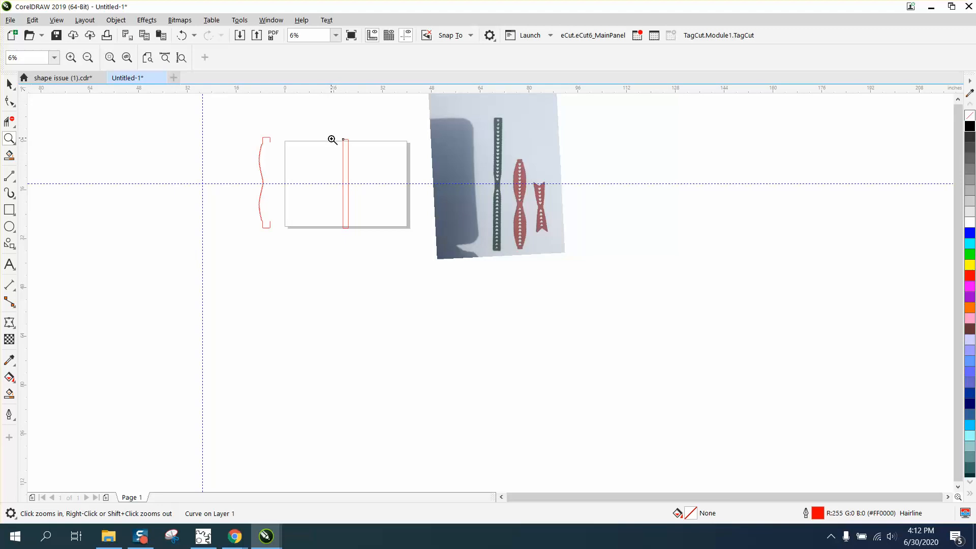
{"action": "scroll", "coordinate": [333, 139], "scroll_direction": "up", "scroll_amount": 4}
{"action": "left_click", "coordinate": [10, 101]}
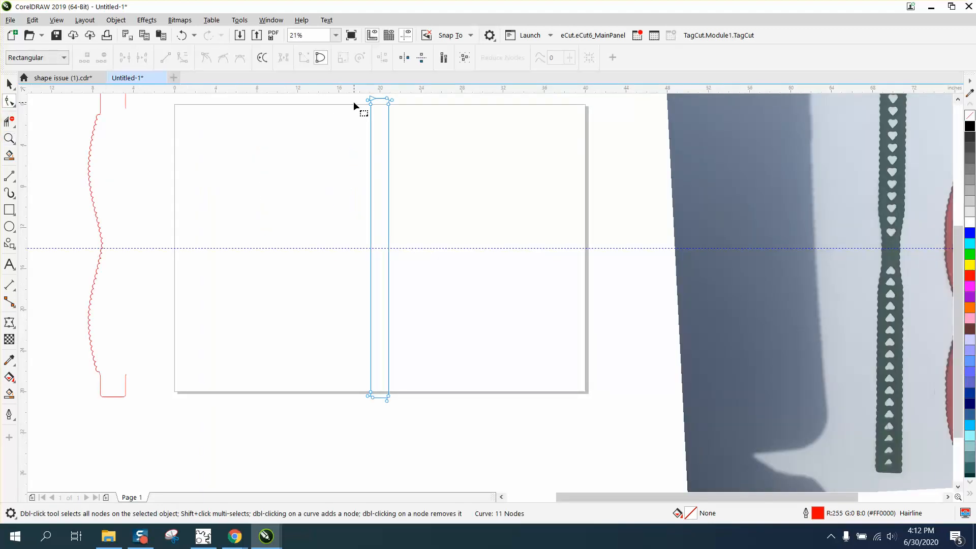
{"action": "left_click_drag", "start_coordinate": [354, 104], "coordinate": [401, 171]}
{"action": "left_click_drag", "start_coordinate": [432, 387], "coordinate": [432, 388]}
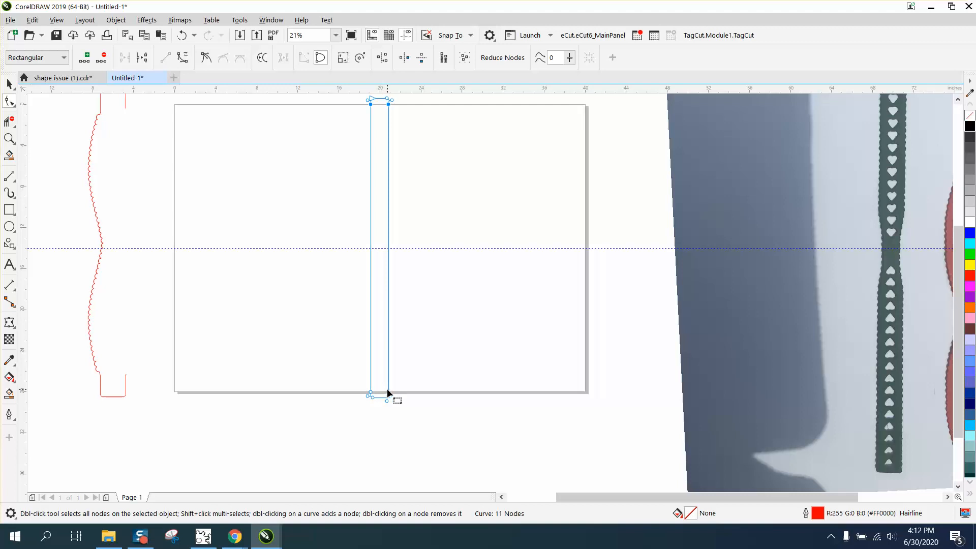
Add the missing node on the strip's right side where it crosses the page's lower edge.
{"action": "left_click", "coordinate": [9, 138]}
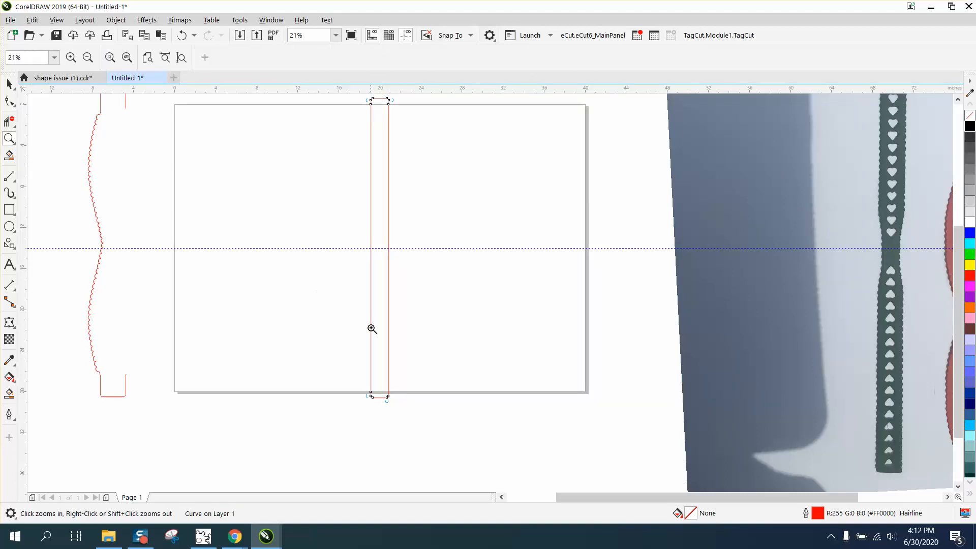
{"action": "left_click_drag", "start_coordinate": [369, 366], "coordinate": [445, 425]}
{"action": "left_click", "coordinate": [9, 101]}
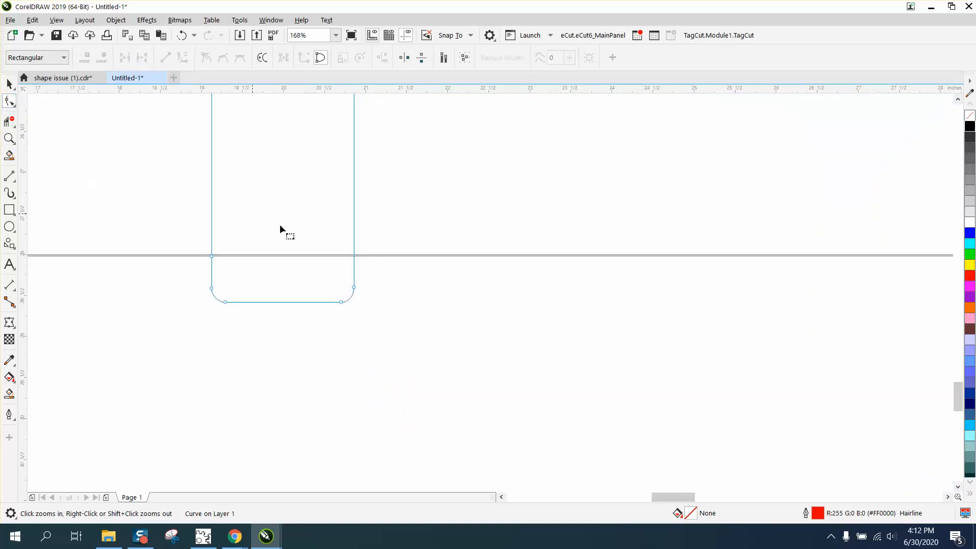
{"action": "double_click", "coordinate": [354, 256]}
{"action": "scroll", "coordinate": [371, 261], "scroll_direction": "down", "scroll_amount": 7}
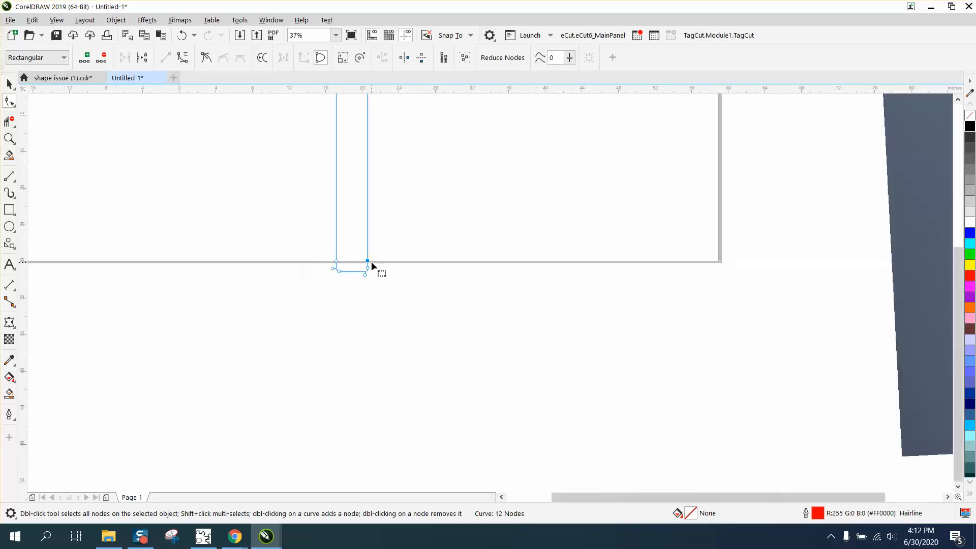
Select the strip's four nodes at the page's upper and lower edges and add midpoint nodes between them twice.
{"action": "left_click", "coordinate": [352, 144]}
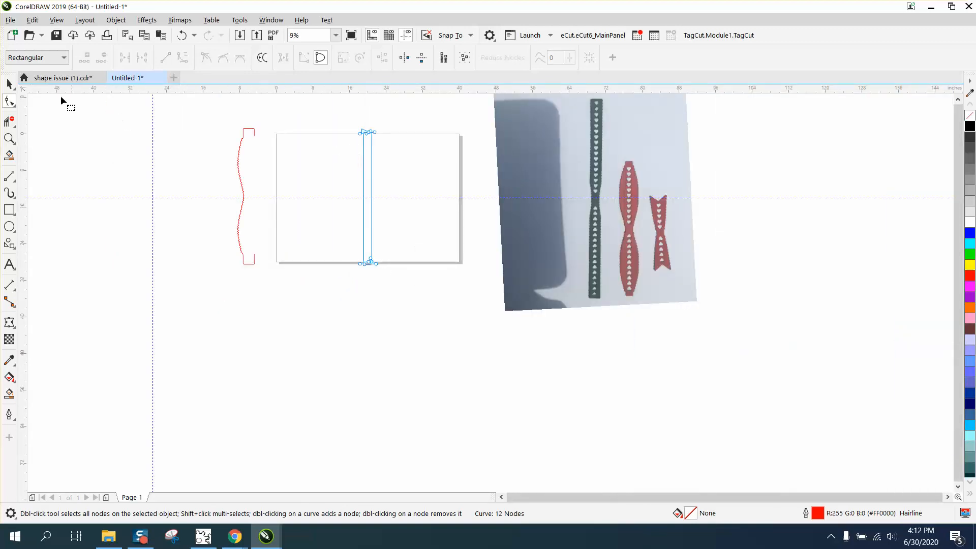
{"action": "left_click", "coordinate": [10, 83]}
{"action": "left_click", "coordinate": [9, 138]}
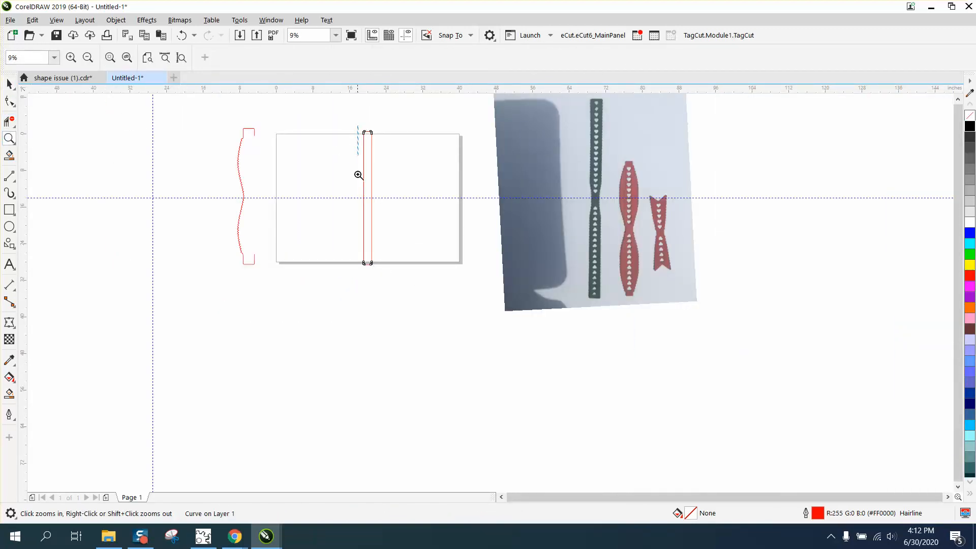
{"action": "left_click_drag", "start_coordinate": [356, 127], "coordinate": [419, 279]}
{"action": "left_click", "coordinate": [11, 101]}
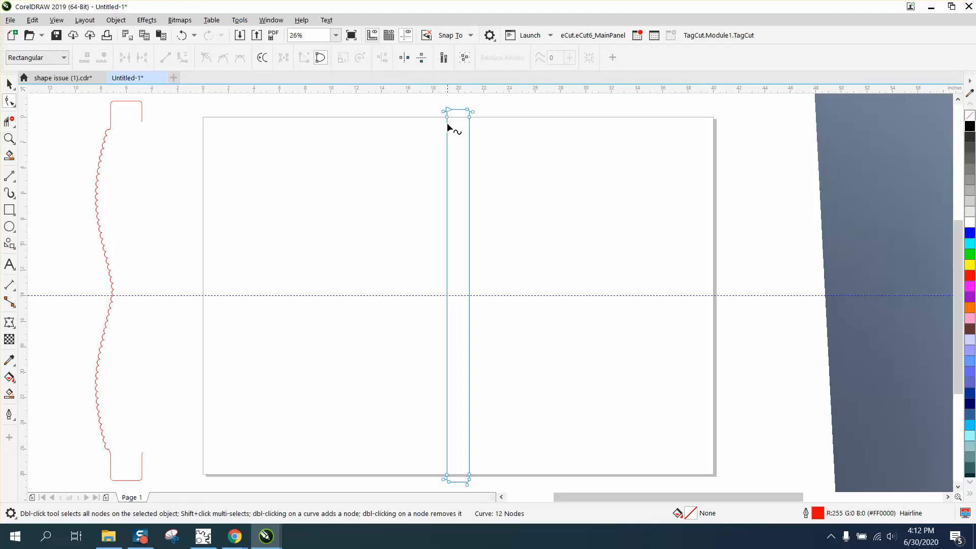
{"action": "left_click_drag", "start_coordinate": [439, 113], "coordinate": [489, 471]}
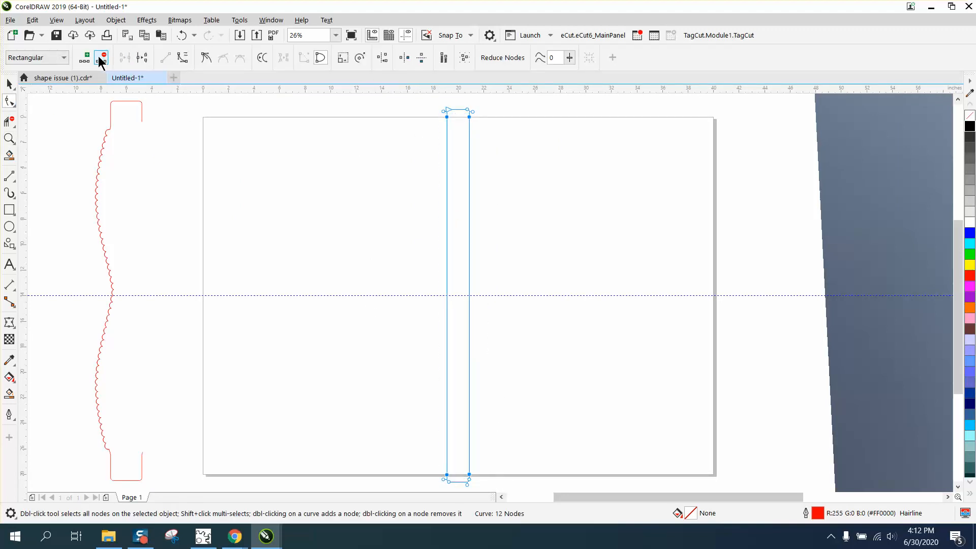
{"action": "left_click", "coordinate": [84, 57]}
{"action": "left_click", "coordinate": [87, 59]}
Select all nodes along the strip's two long sides and convert their segments to curves.
{"action": "left_click_drag", "start_coordinate": [430, 112], "coordinate": [484, 477]}
{"action": "right_click", "coordinate": [337, 237]}
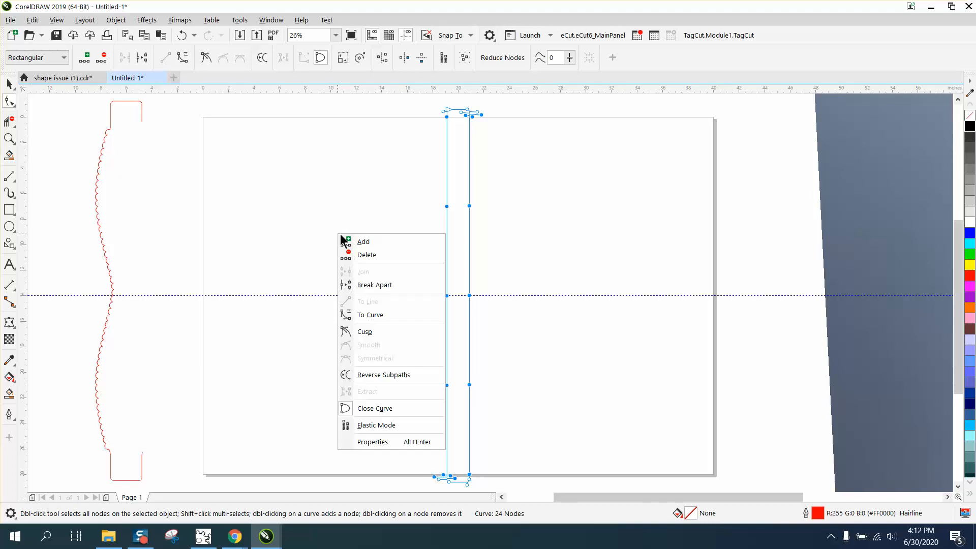
{"action": "left_click", "coordinate": [380, 315]}
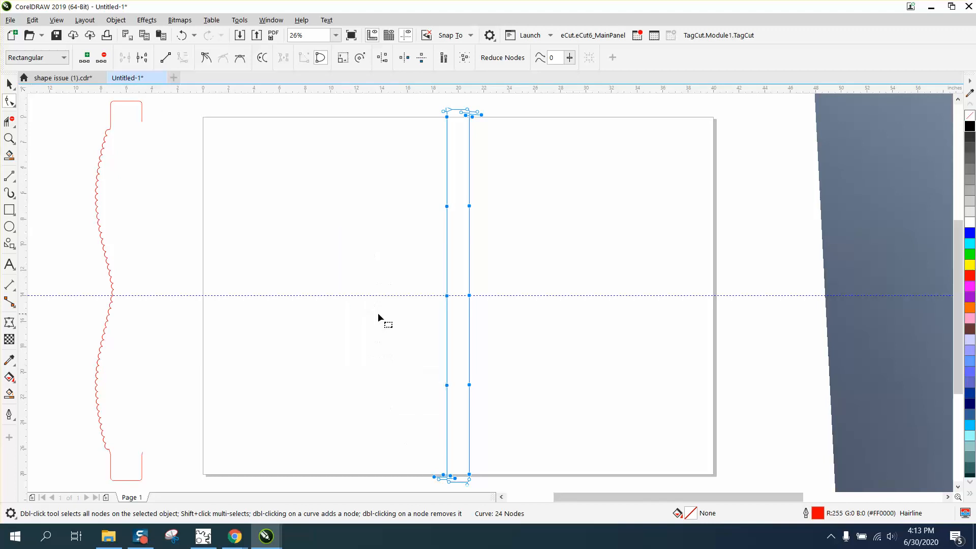
{"action": "left_click", "coordinate": [381, 265]}
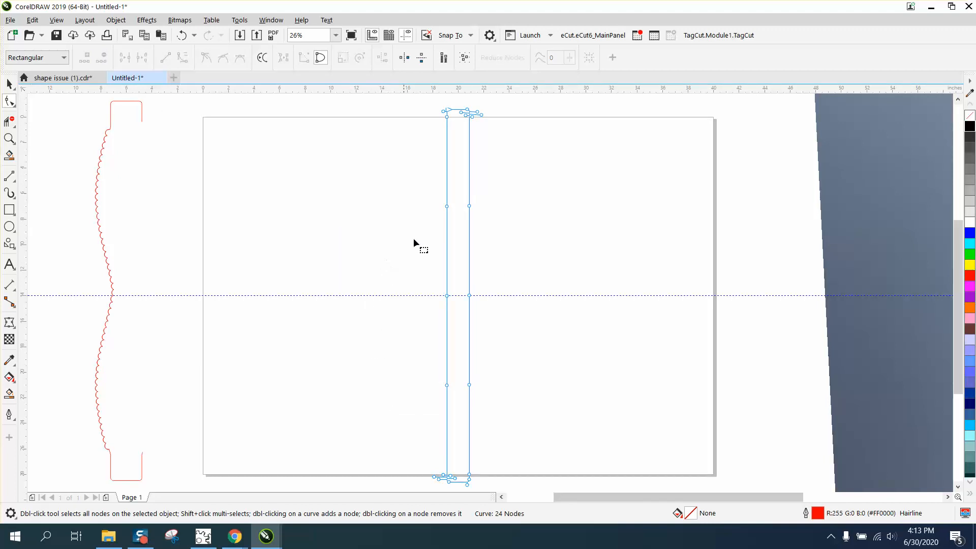
{"action": "left_click", "coordinate": [447, 207]}
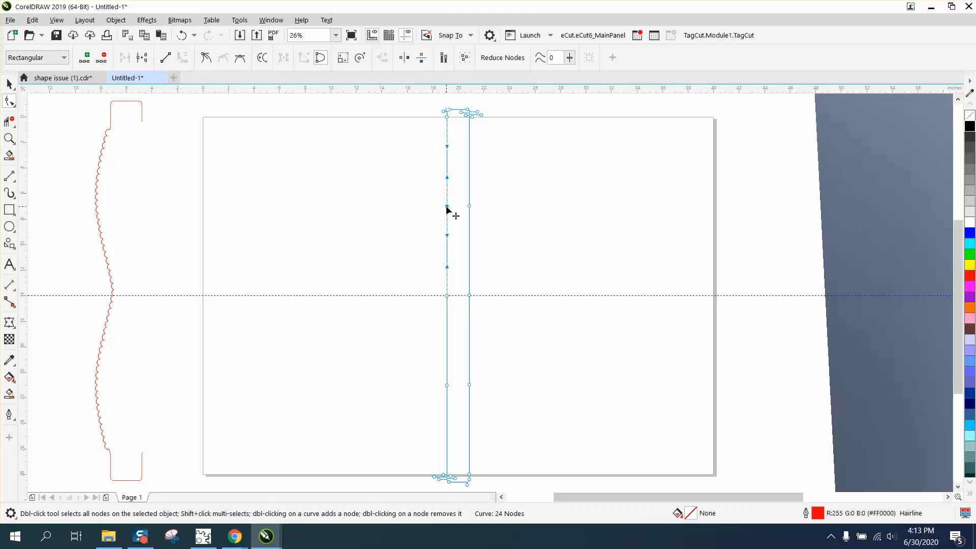
{"action": "left_click", "coordinate": [430, 209]}
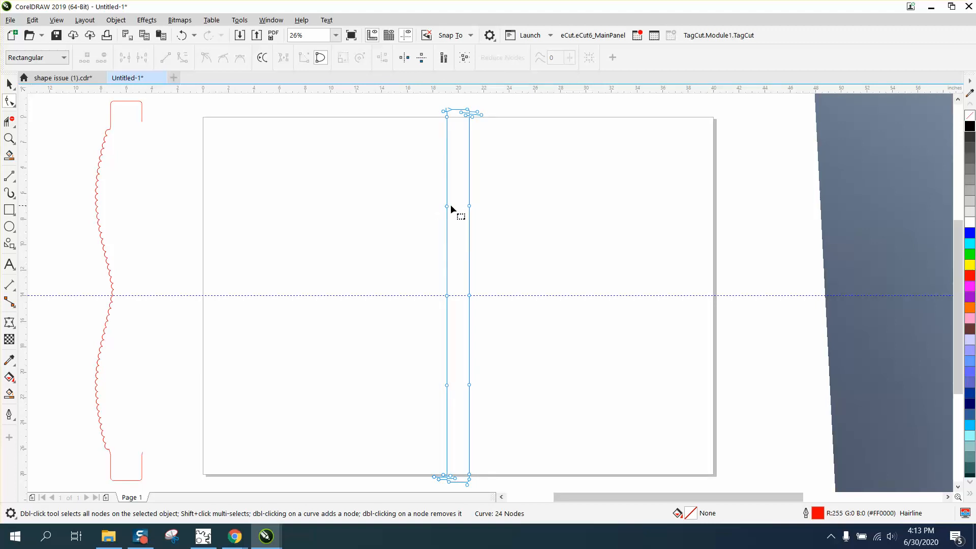
Move the photo onto the page so its wavy red strip lies over the drawn strip outline.
{"action": "scroll", "coordinate": [423, 229], "scroll_direction": "down", "scroll_amount": 2}
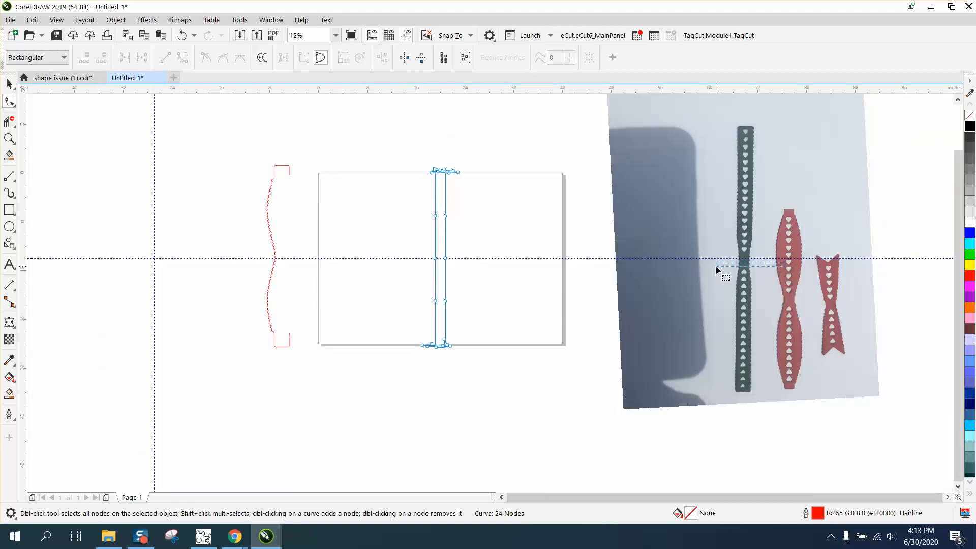
{"action": "left_click", "coordinate": [10, 84]}
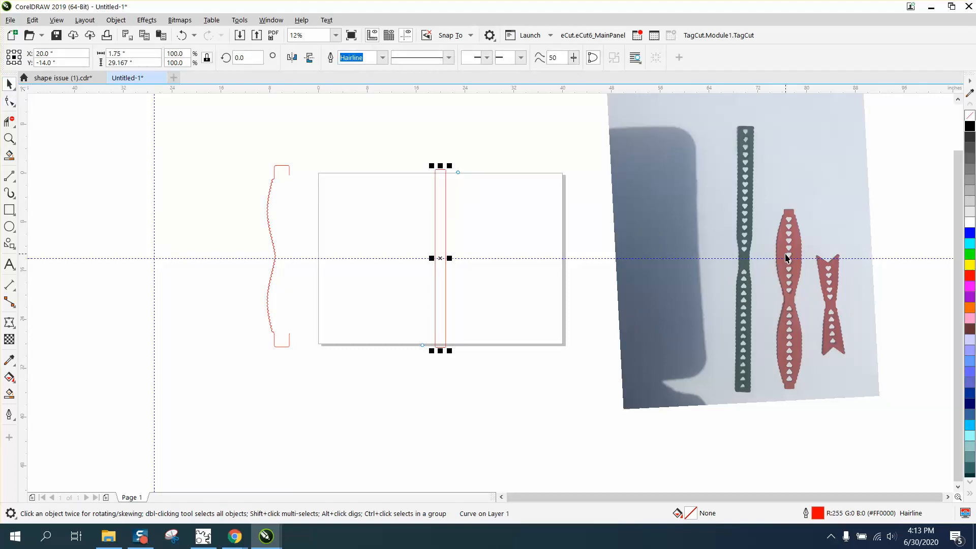
{"action": "left_click_drag", "start_coordinate": [785, 258], "coordinate": [482, 213]}
Reduce the document's nudge distance for fine positioning of the photo.
{"action": "left_click", "coordinate": [9, 139]}
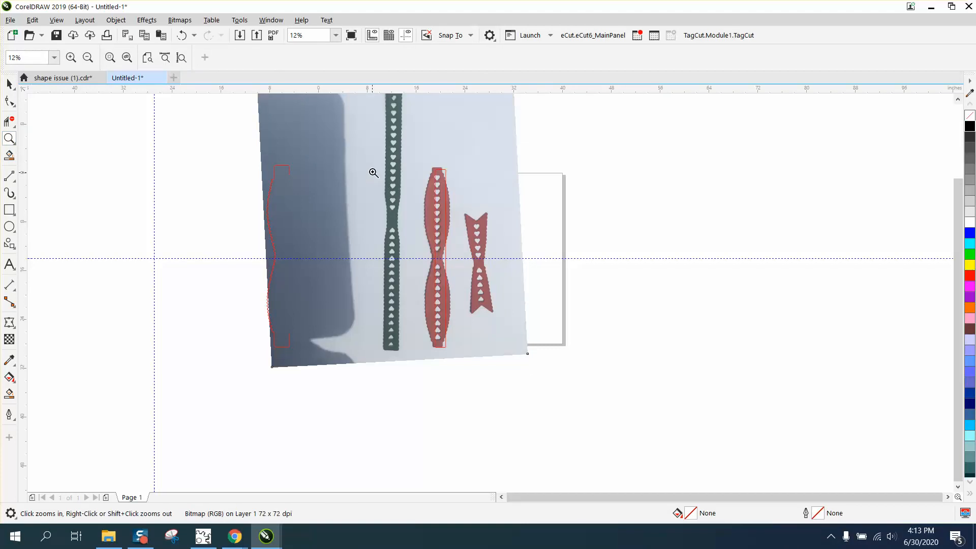
{"action": "left_click_drag", "start_coordinate": [389, 159], "coordinate": [628, 407]}
{"action": "left_click", "coordinate": [10, 85]}
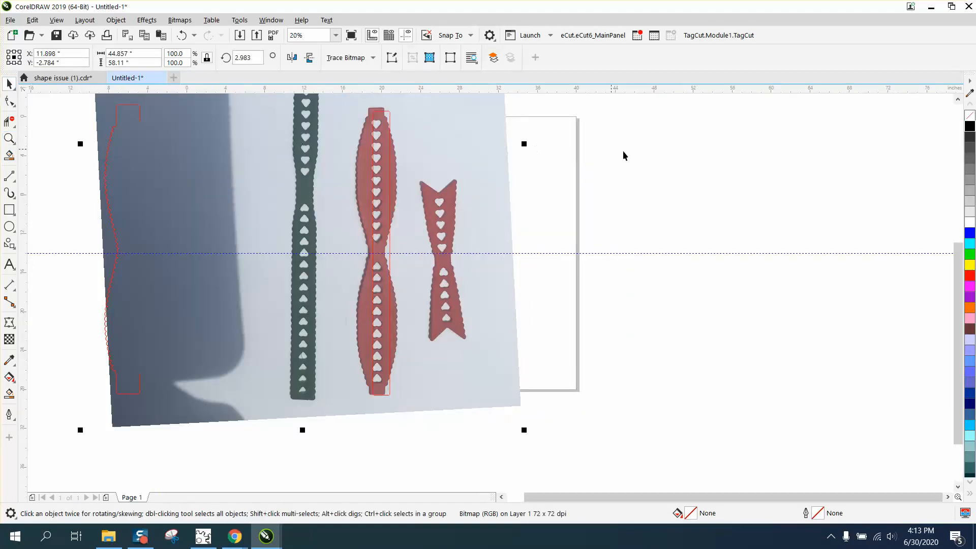
{"action": "left_click", "coordinate": [648, 157]}
{"action": "left_click", "coordinate": [472, 129]}
{"action": "left_click", "coordinate": [633, 112]}
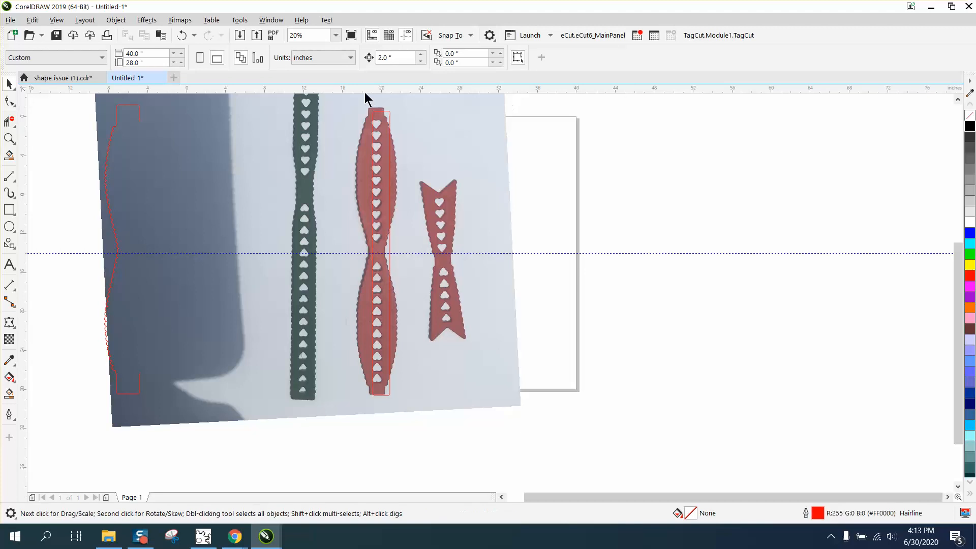
{"action": "left_click_drag", "start_coordinate": [400, 57], "coordinate": [348, 60]}
{"action": "type", "text": ".0"}
Nudge the photo right and slightly down until its red strip is centred on the drawn outline.
{"action": "left_click", "coordinate": [463, 127]}
{"action": "key", "text": "Right"}
{"action": "key", "text": "Right"}
{"action": "key", "text": "Right"}
{"action": "key", "text": "Right"}
{"action": "key", "text": "Right"}
{"action": "key", "text": "Right"}
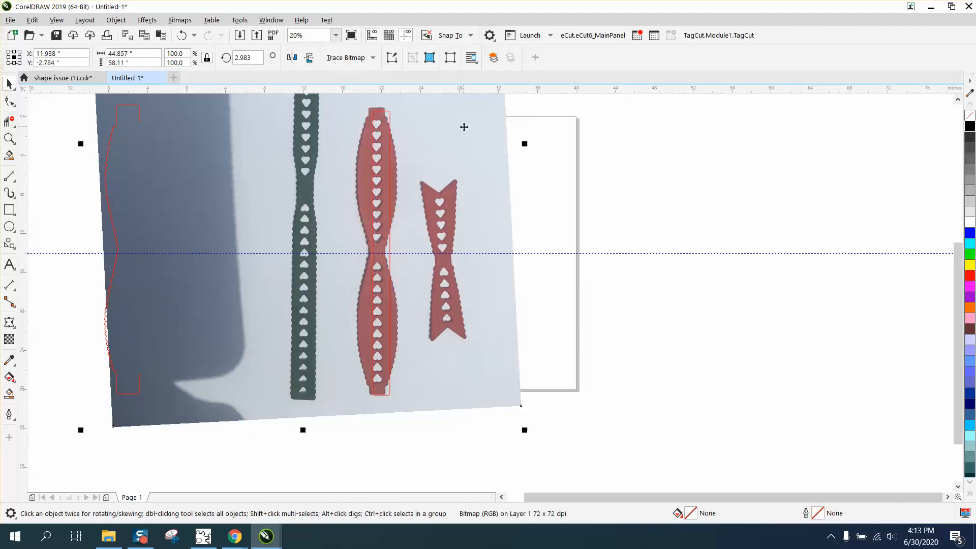
{"action": "key", "text": "Right"}
{"action": "key", "text": "Right"}
{"action": "key", "text": "Right"}
{"action": "key", "text": "Right"}
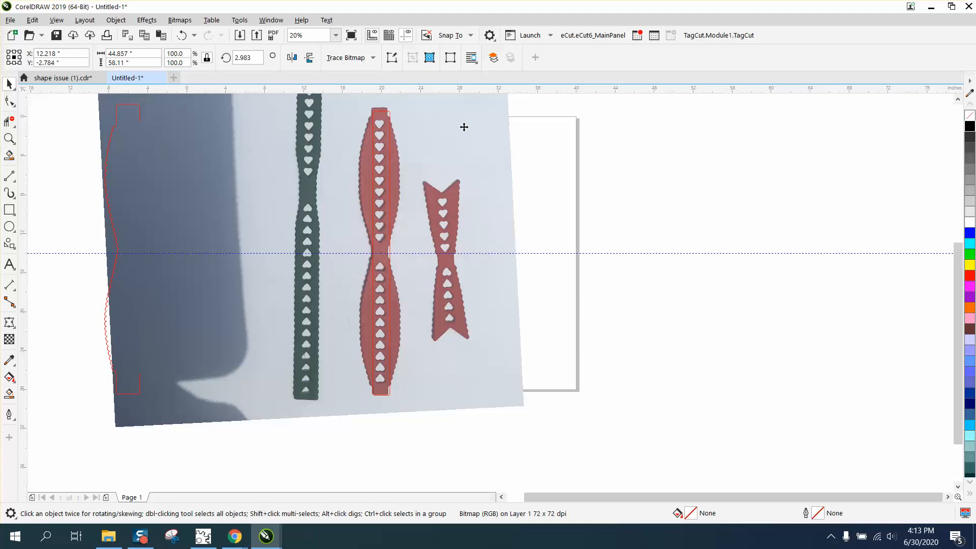
{"action": "key", "text": "Right"}
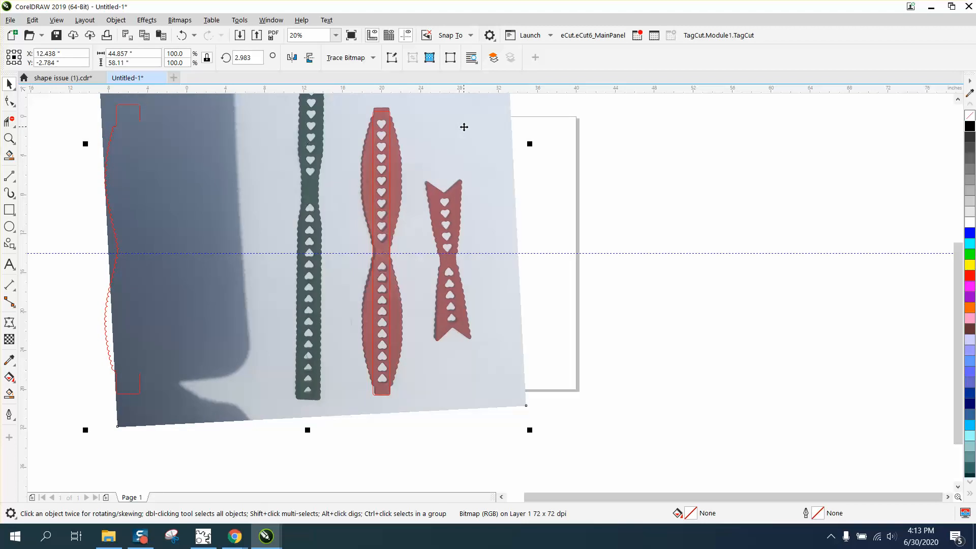
{"action": "key", "text": "Down"}
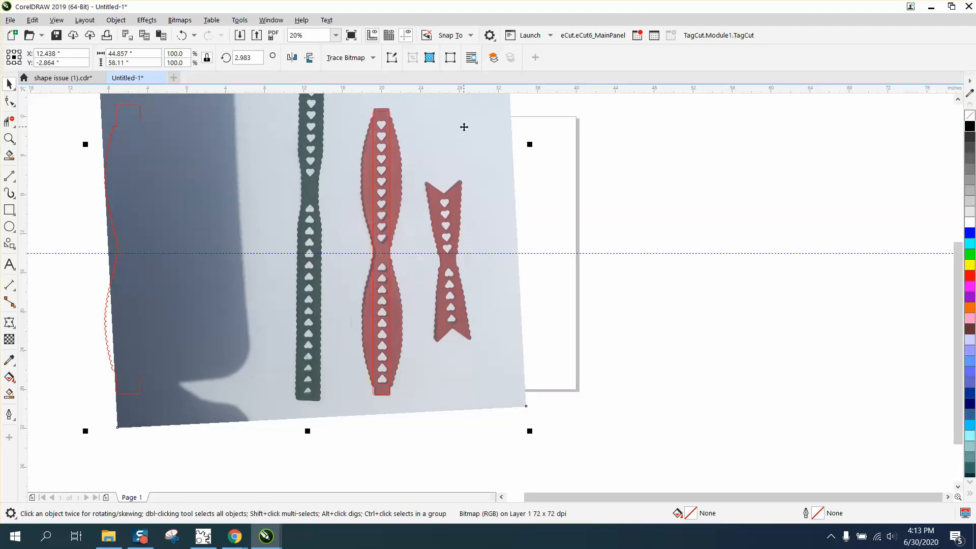
Pull the upper midpoint node on the outline's left side out to the photographed strip's widest edge and adjust the curve handle above it.
{"action": "left_click", "coordinate": [9, 138]}
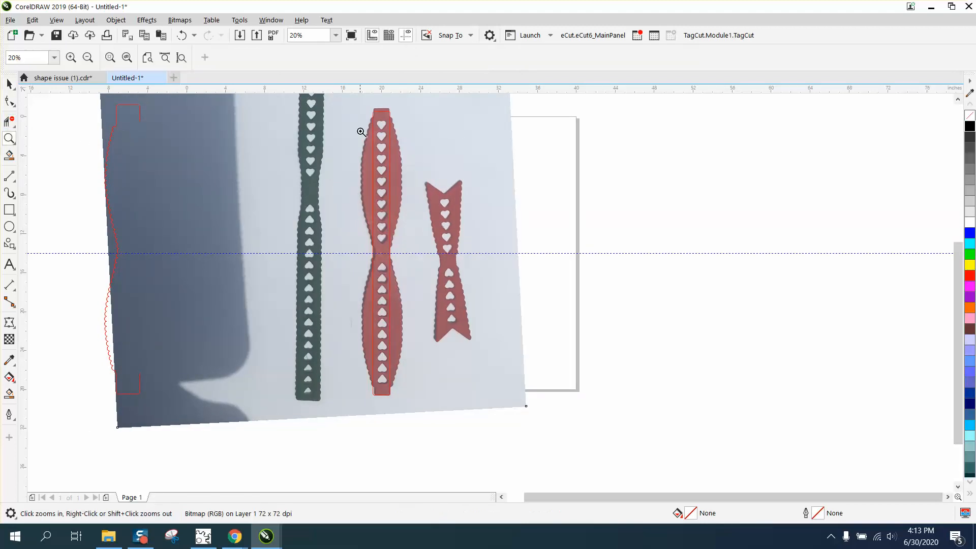
{"action": "left_click", "coordinate": [481, 280]}
{"action": "left_click", "coordinate": [9, 102]}
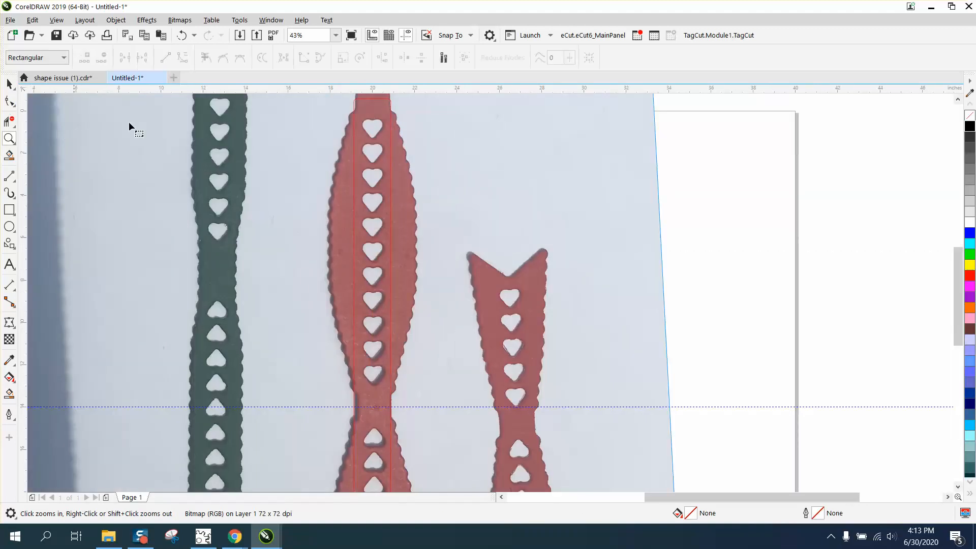
{"action": "left_click", "coordinate": [355, 235]}
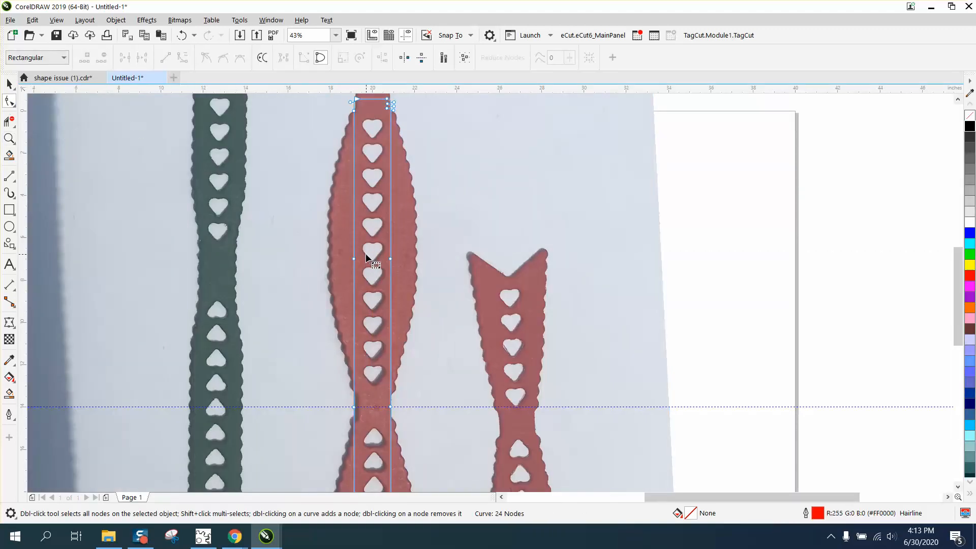
{"action": "left_click_drag", "start_coordinate": [355, 261], "coordinate": [328, 254]}
{"action": "left_click_drag", "start_coordinate": [353, 159], "coordinate": [343, 155]}
{"action": "right_click", "coordinate": [354, 111]}
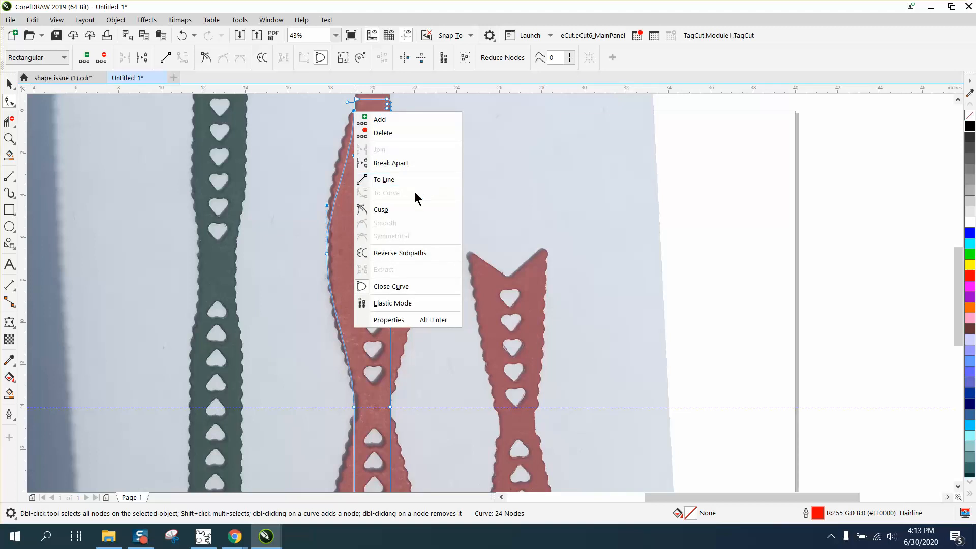
{"action": "left_click", "coordinate": [712, 192]}
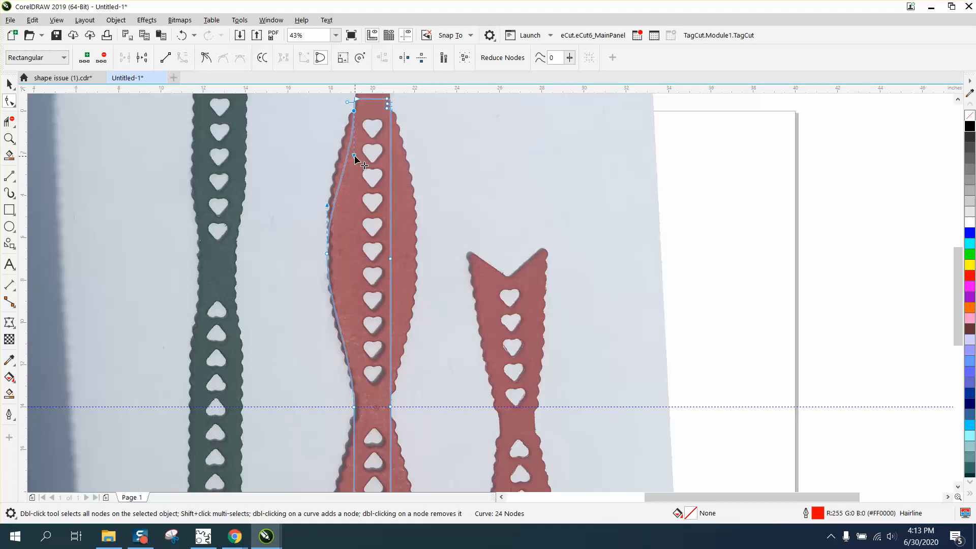
{"action": "mouse_move", "coordinate": [355, 157]}
{"action": "left_mouse_down"}
{"action": "mouse_move", "coordinate": [334, 173]}
{"action": "mouse_move", "coordinate": [351, 175]}
{"action": "left_mouse_up"}
Bulge the outline's upper right side to the photographed edge, then try to bend the handle of the upper-left page-edge node outward.
{"action": "left_click_drag", "start_coordinate": [391, 258], "coordinate": [419, 262]}
{"action": "left_click_drag", "start_coordinate": [419, 210], "coordinate": [418, 142]}
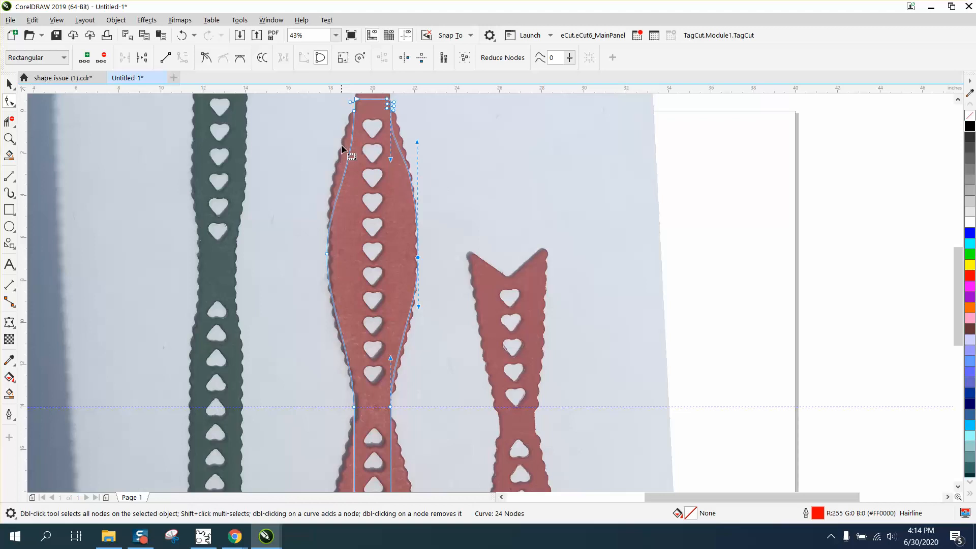
{"action": "left_click", "coordinate": [355, 122]}
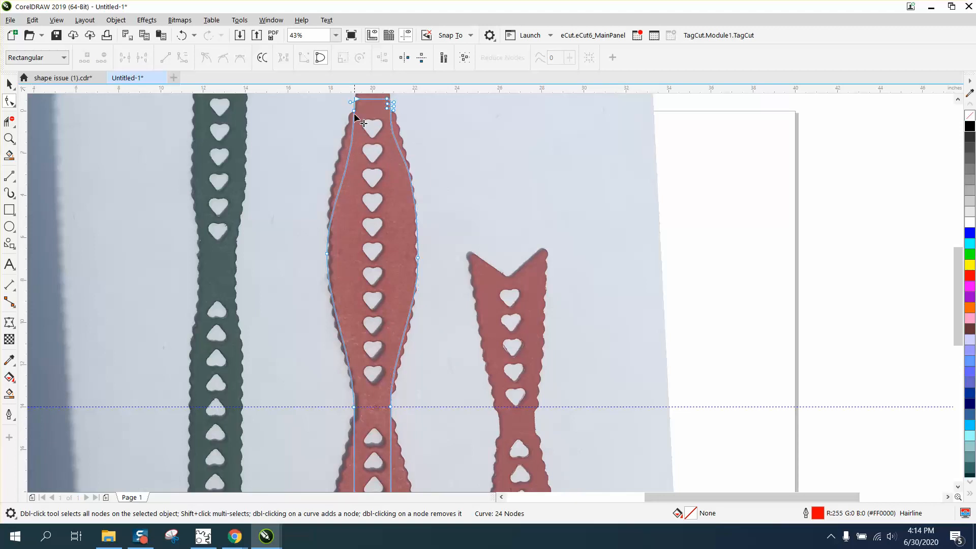
{"action": "left_click", "coordinate": [354, 111]}
{"action": "left_click_drag", "start_coordinate": [354, 172], "coordinate": [330, 181]}
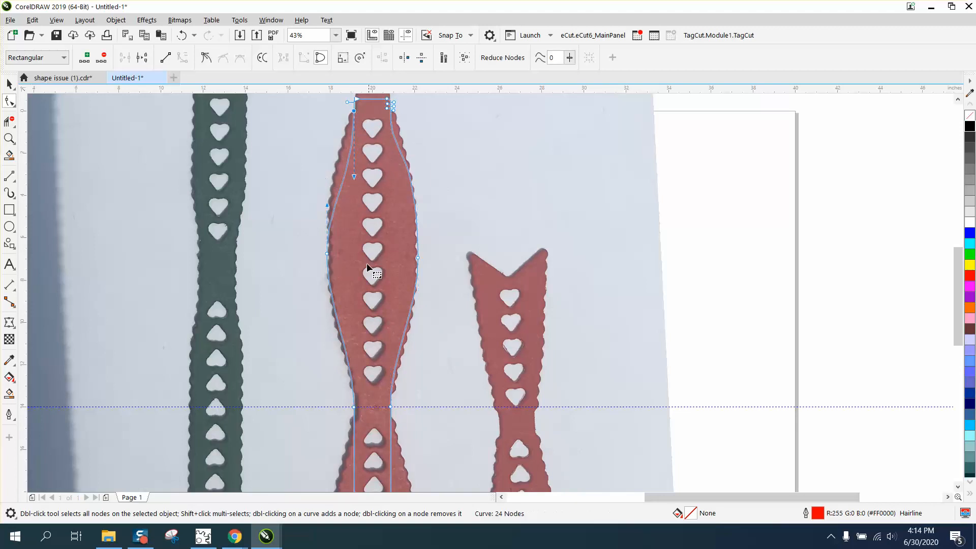
Pull the lower midpoint node on the outline's right side out to the photographed strip's widest edge.
{"action": "scroll", "coordinate": [336, 266], "scroll_direction": "down", "scroll_amount": 4}
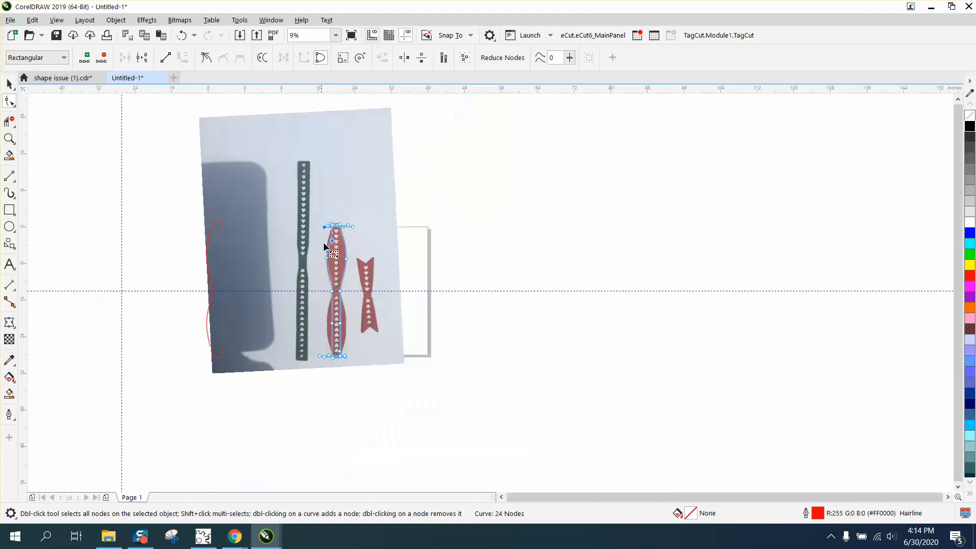
{"action": "left_click", "coordinate": [9, 139]}
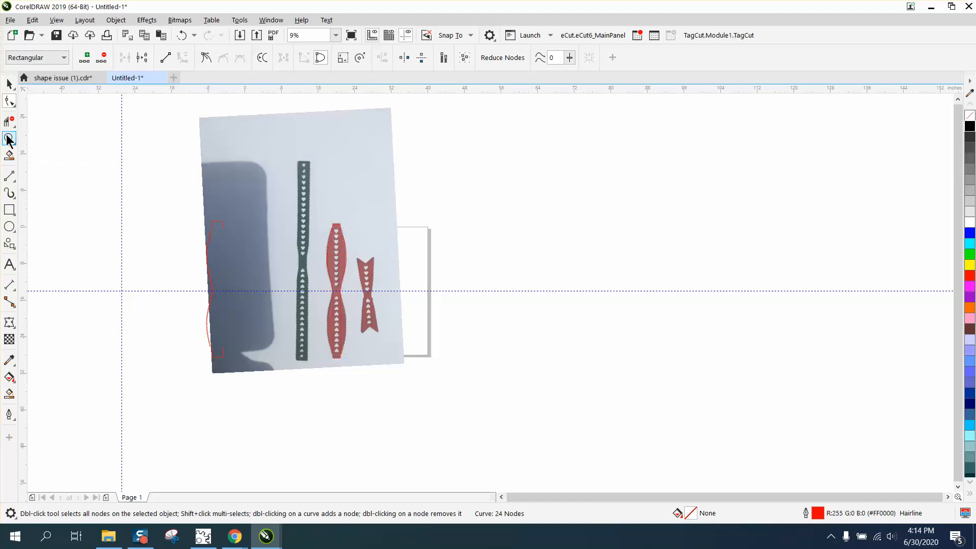
{"action": "left_click_drag", "start_coordinate": [315, 316], "coordinate": [420, 382]}
{"action": "key", "text": "F10"}
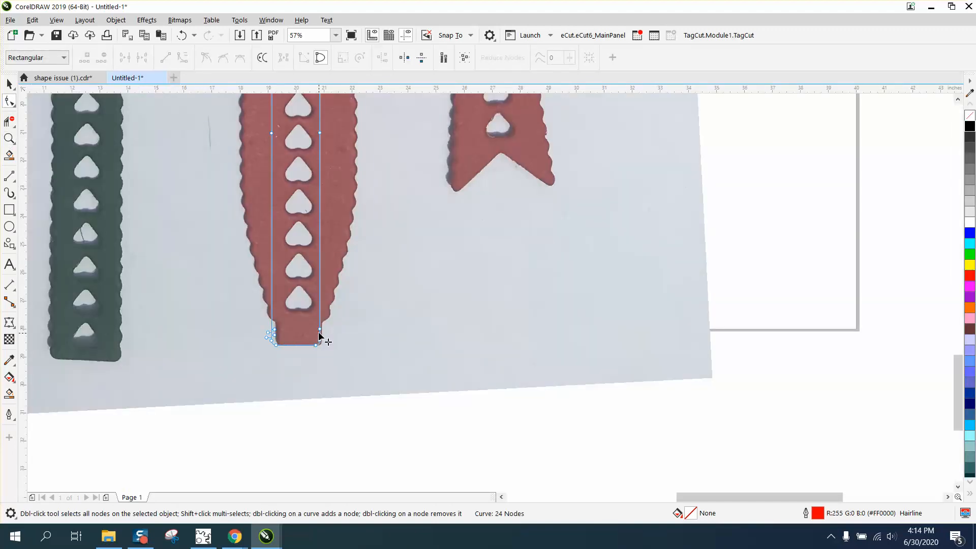
{"action": "left_click_drag", "start_coordinate": [320, 135], "coordinate": [354, 135]}
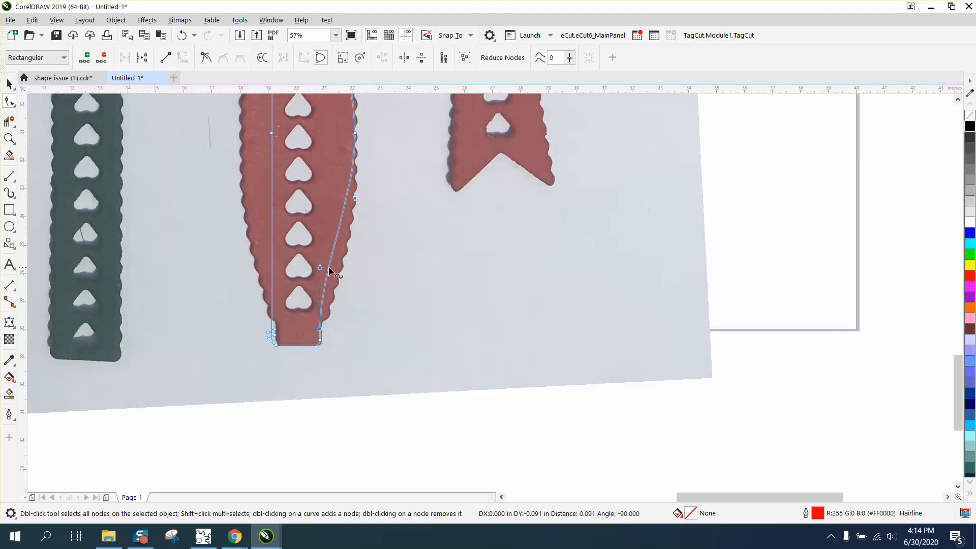
Make the outline's lower-right page-edge node a cusp and angle its handle outward so the curve follows the photographed edge.
{"action": "right_click", "coordinate": [321, 330]}
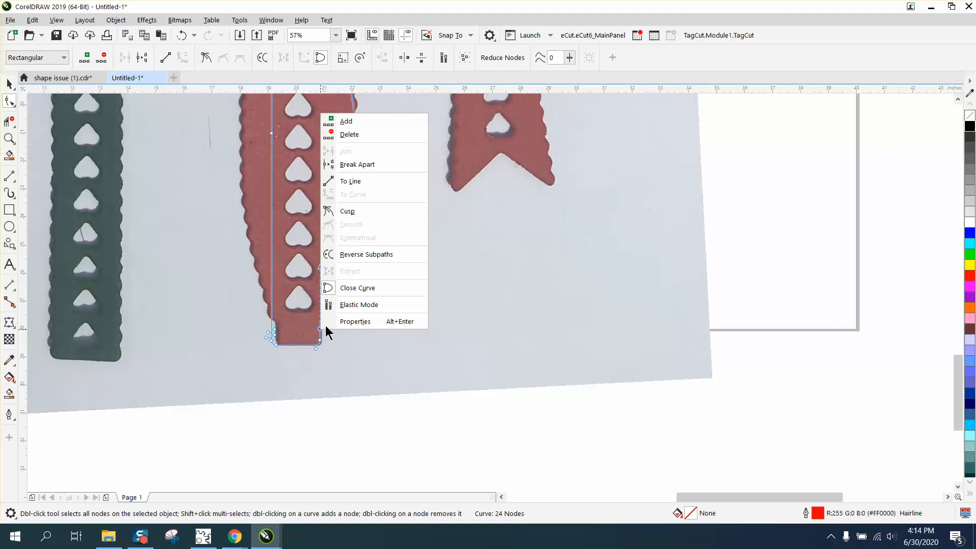
{"action": "left_click", "coordinate": [350, 211]}
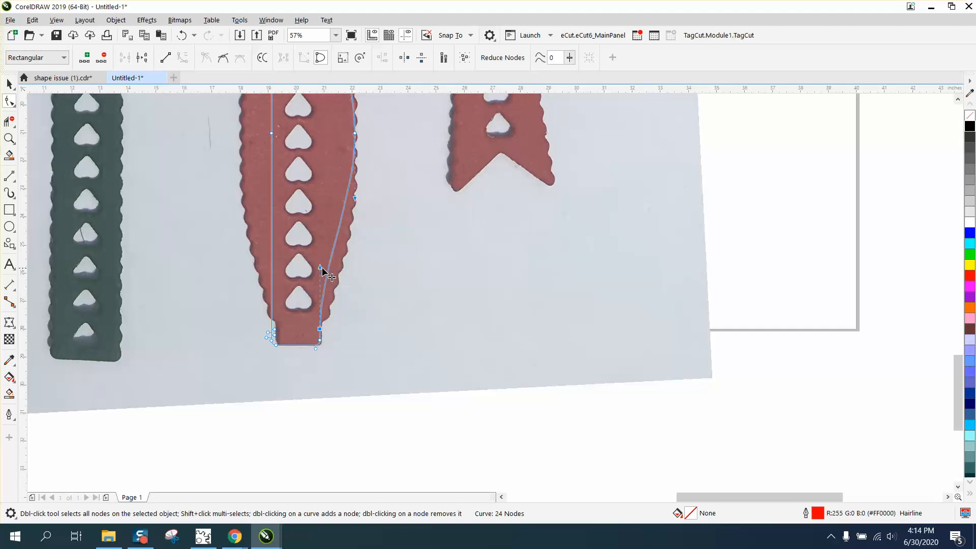
{"action": "left_click_drag", "start_coordinate": [322, 269], "coordinate": [348, 286]}
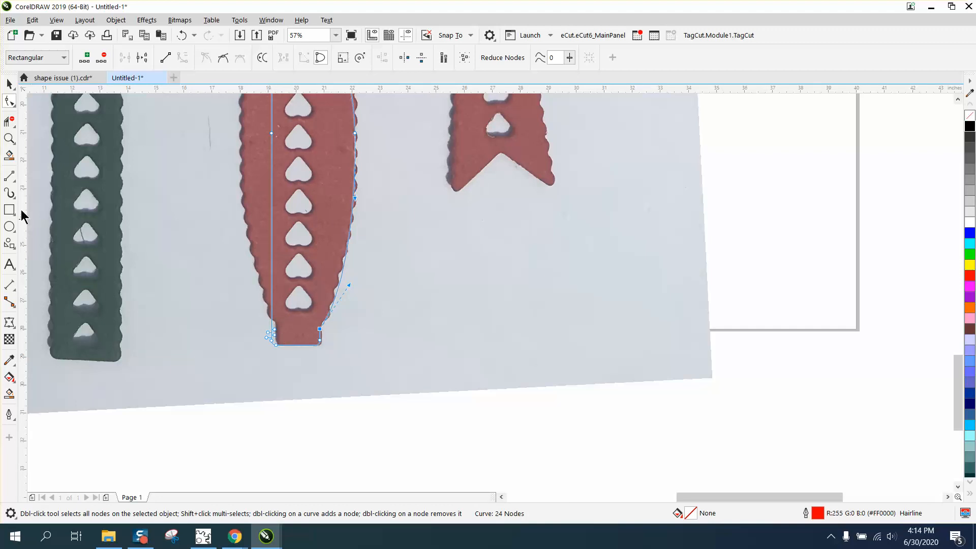
Make the outline's lower-left page-edge node a cusp.
{"action": "left_click", "coordinate": [9, 138]}
{"action": "left_click", "coordinate": [304, 346]}
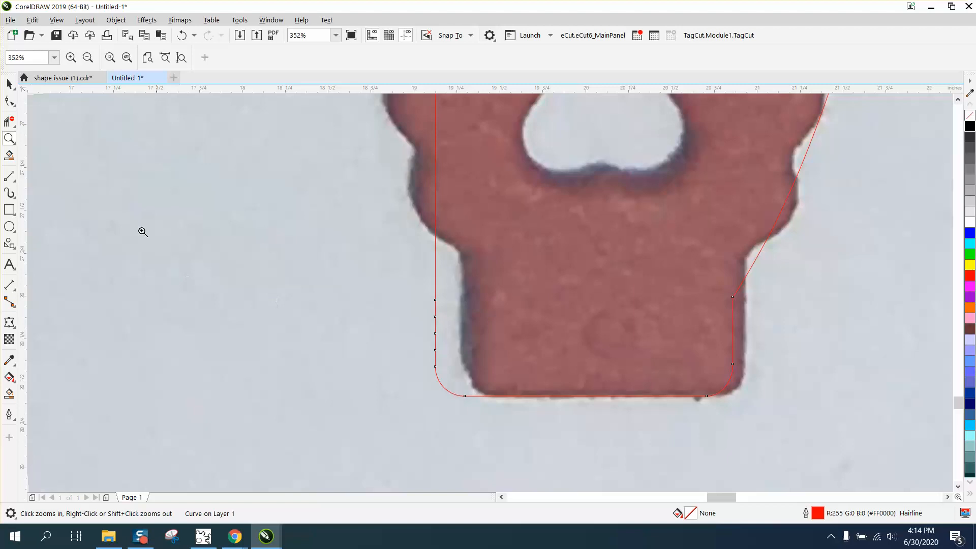
{"action": "left_click", "coordinate": [9, 101]}
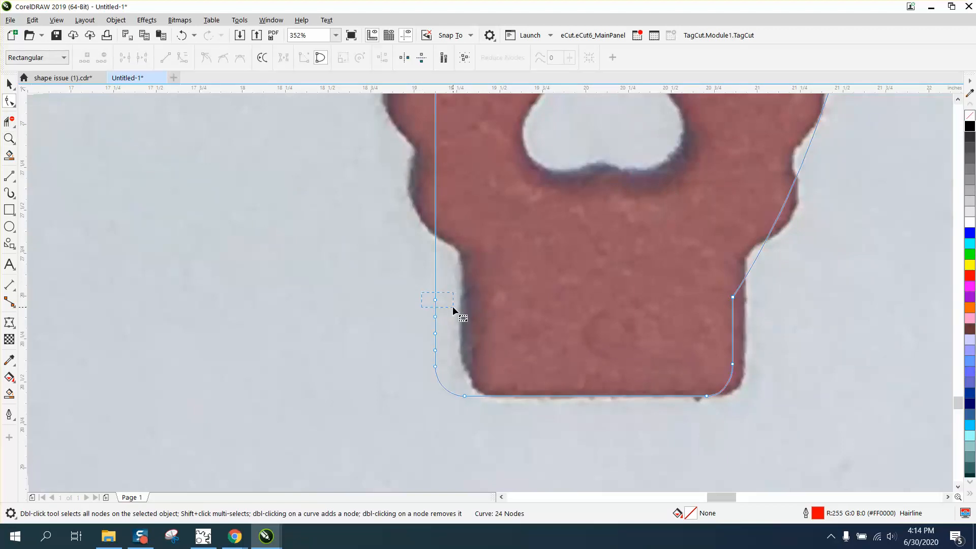
{"action": "left_click", "coordinate": [435, 301]}
{"action": "right_click", "coordinate": [436, 301]}
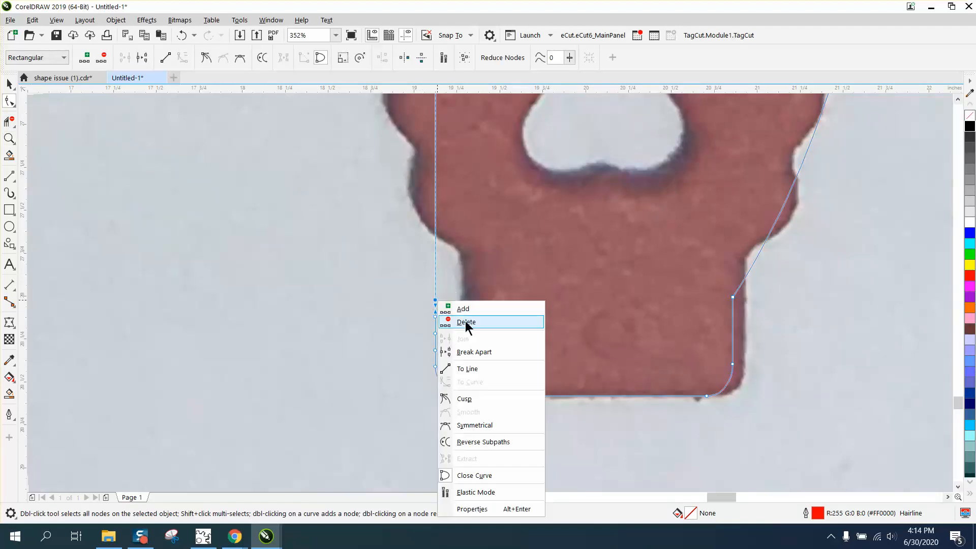
{"action": "left_click", "coordinate": [478, 398]}
Pull the lower midpoint node on the outline's left side out to the photographed edge and angle the lower-left node's handle outward.
{"action": "scroll", "coordinate": [405, 344], "scroll_direction": "down", "scroll_amount": 5}
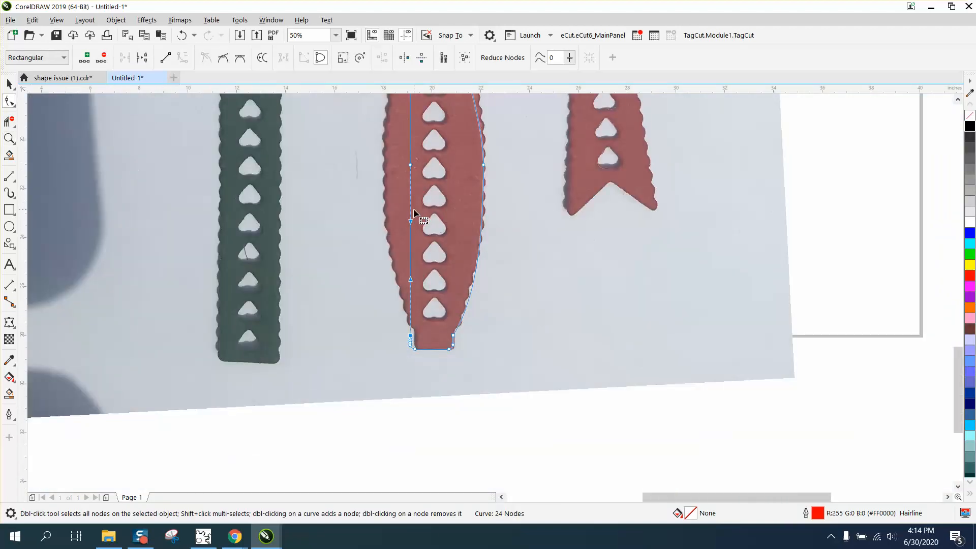
{"action": "left_click_drag", "start_coordinate": [411, 166], "coordinate": [379, 165]}
{"action": "left_click_drag", "start_coordinate": [411, 280], "coordinate": [398, 283]}
{"action": "scroll", "coordinate": [497, 285], "scroll_direction": "down", "scroll_amount": 2}
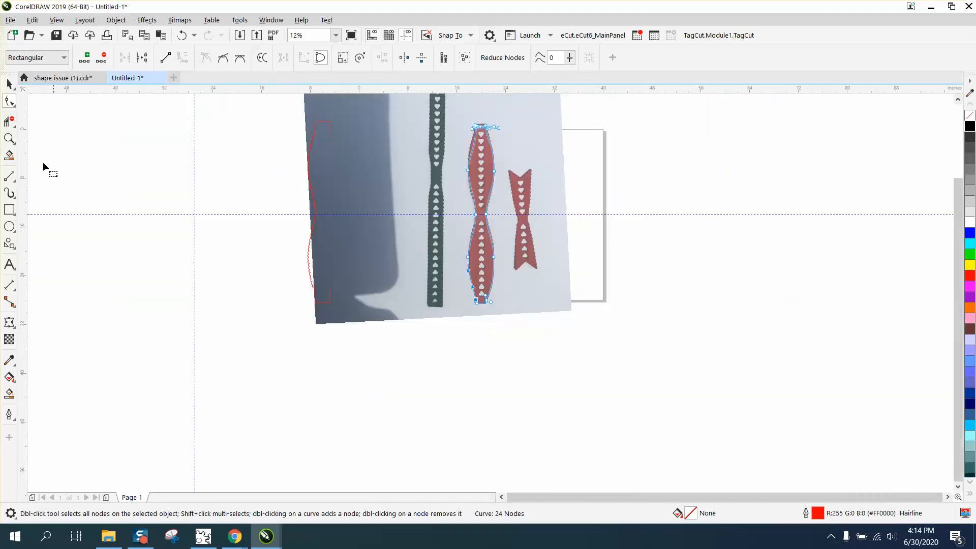
Angle the lower handles of both waist nodes outward so the curves below the waist follow the photographed strip.
{"action": "left_click", "coordinate": [9, 138]}
{"action": "left_click_drag", "start_coordinate": [475, 191], "coordinate": [524, 251]}
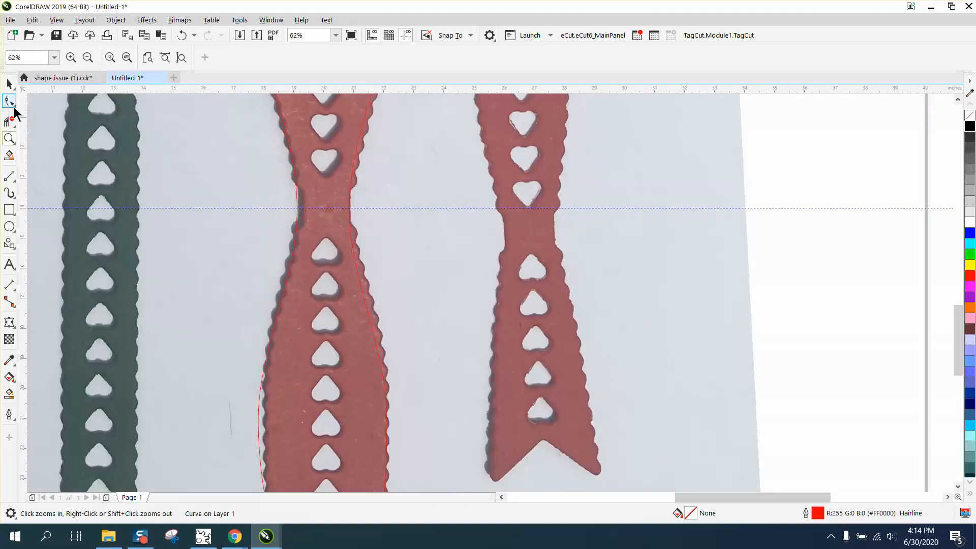
{"action": "left_click", "coordinate": [10, 101]}
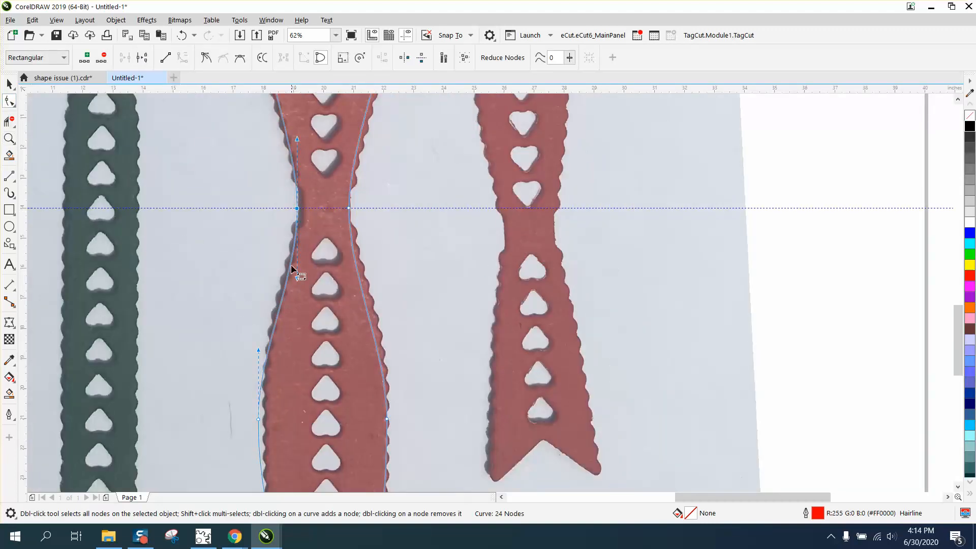
{"action": "left_click_drag", "start_coordinate": [298, 279], "coordinate": [283, 279]}
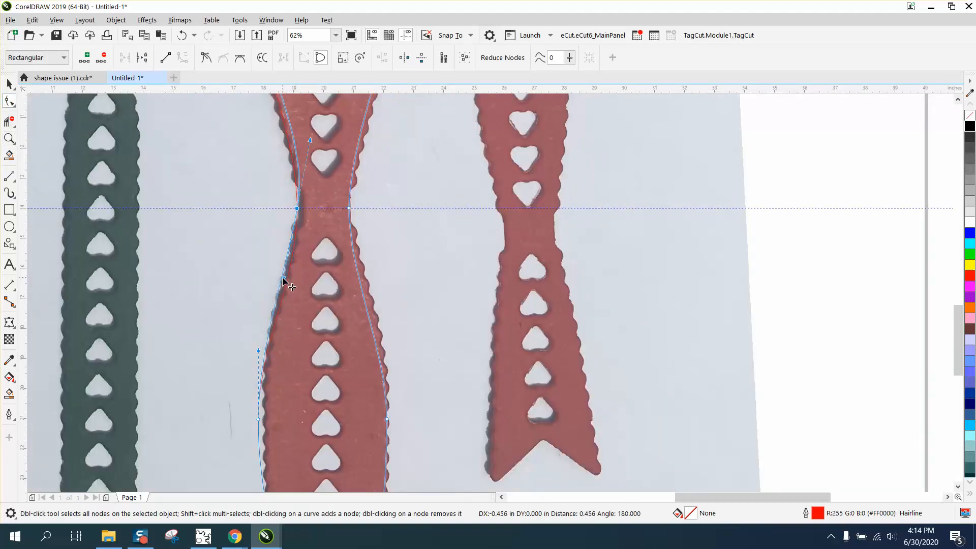
{"action": "left_click", "coordinate": [348, 208]}
{"action": "left_click_drag", "start_coordinate": [346, 278], "coordinate": [369, 283]}
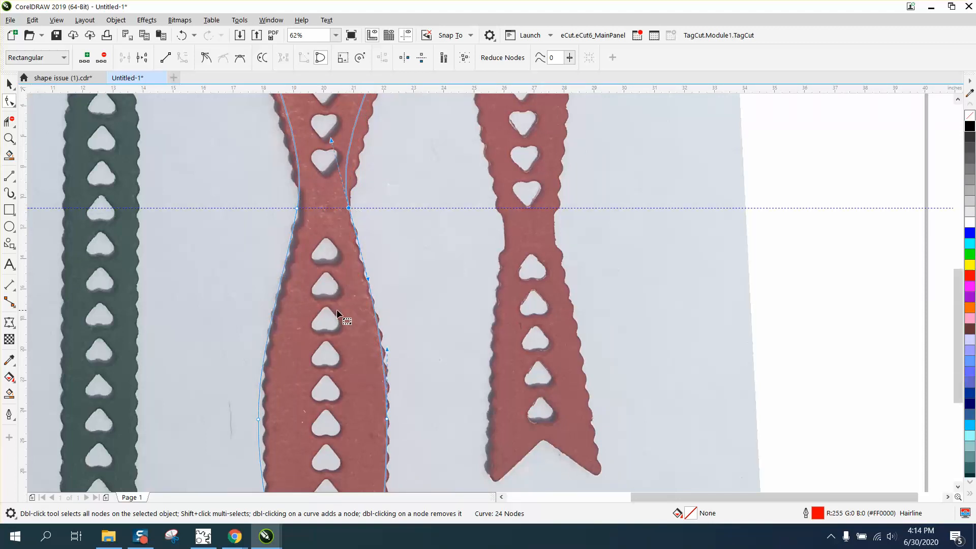
Move the photo off the page, beyond its right side, leaving the traced outline in place.
{"action": "scroll", "coordinate": [331, 307], "scroll_direction": "down", "scroll_amount": 5}
{"action": "left_click", "coordinate": [9, 84]}
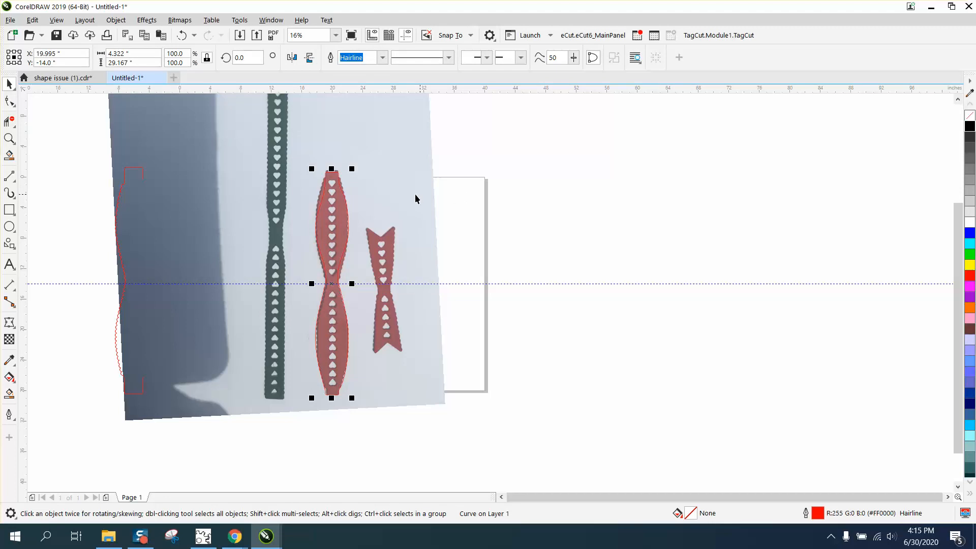
{"action": "left_click_drag", "start_coordinate": [416, 193], "coordinate": [867, 203]}
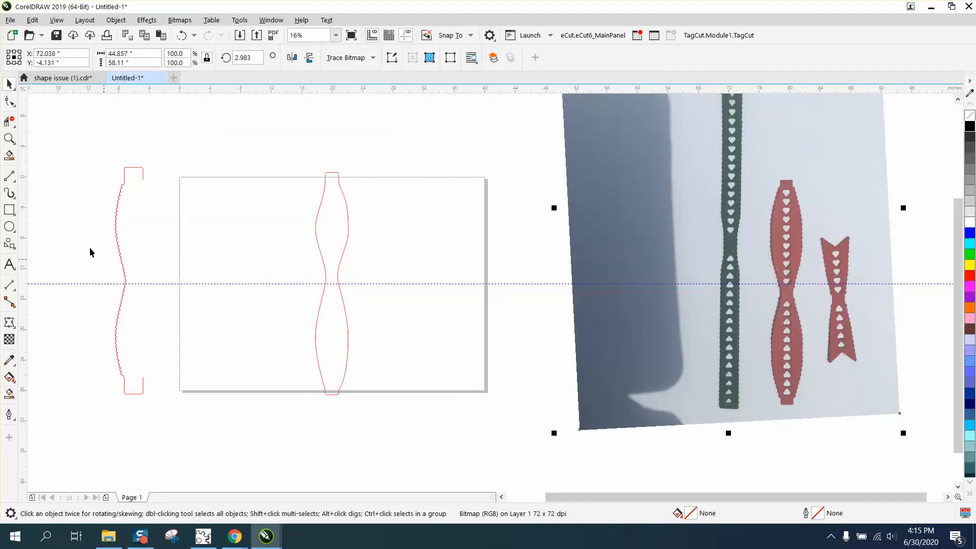
Overlay a horizontally mirrored duplicate of the traced strip outline on the original.
{"action": "left_click", "coordinate": [9, 139]}
{"action": "left_click_drag", "start_coordinate": [301, 331], "coordinate": [432, 433]}
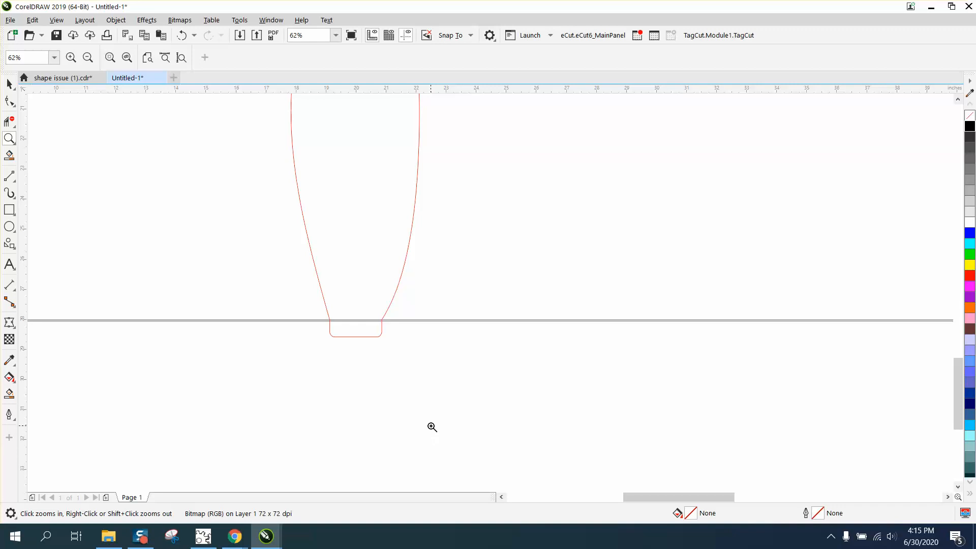
{"action": "left_click", "coordinate": [9, 100]}
{"action": "left_click", "coordinate": [381, 319]}
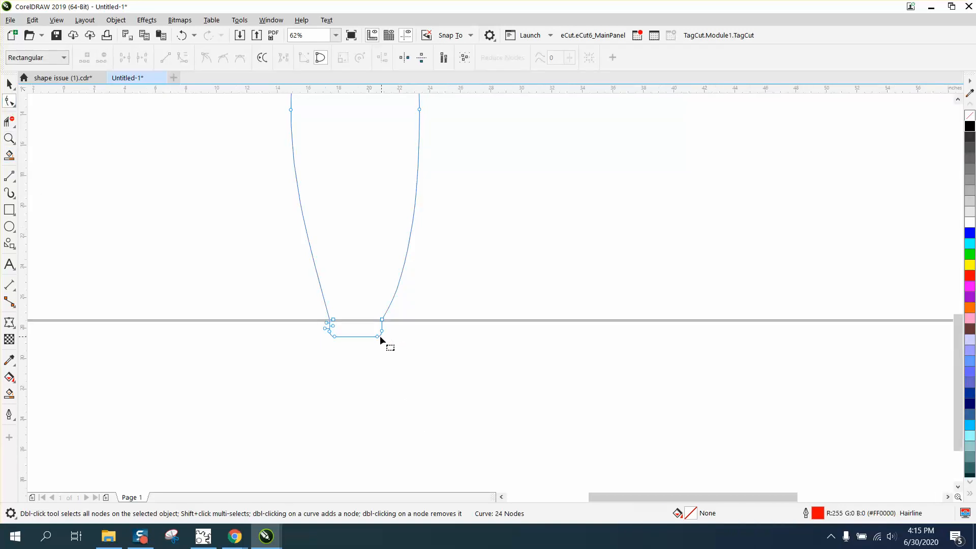
{"action": "scroll", "coordinate": [380, 336], "scroll_direction": "down", "scroll_amount": 2}
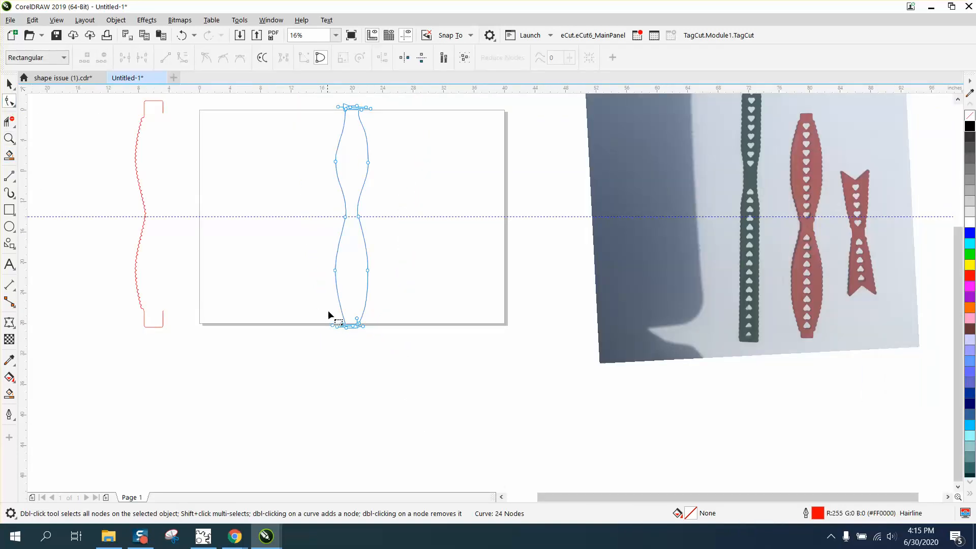
{"action": "left_click", "coordinate": [9, 83]}
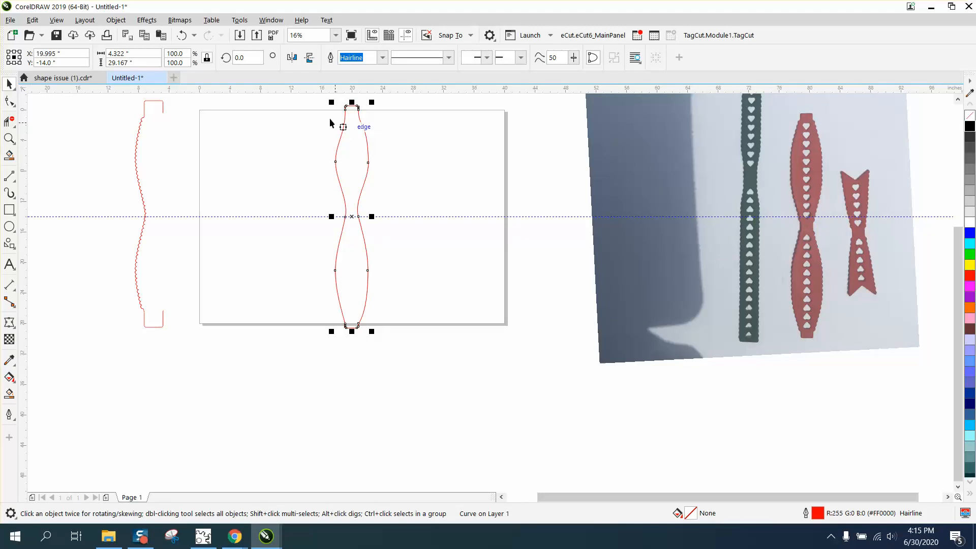
{"action": "left_click", "coordinate": [292, 57]}
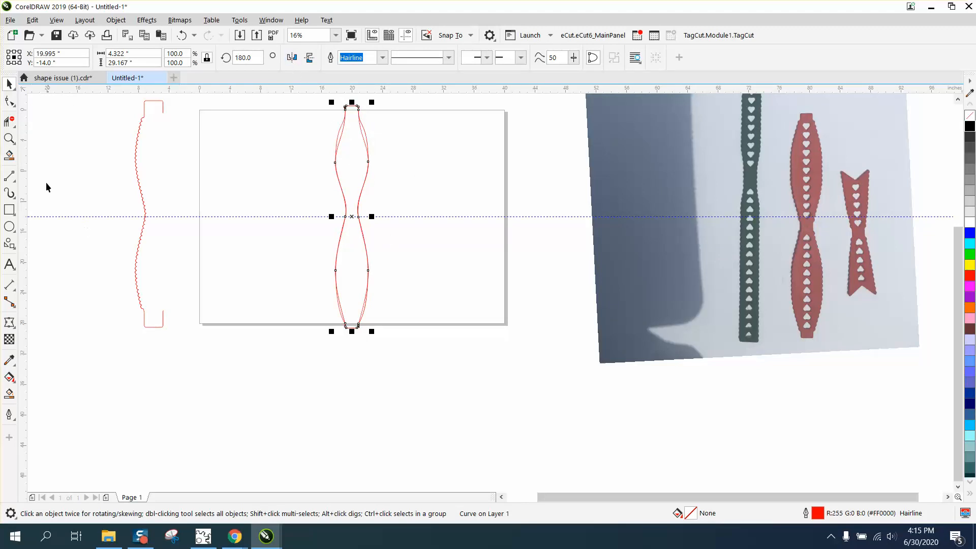
Delete the inner overlapping segments on both sides of the lower lobe with Virtual Segment Delete.
{"action": "left_click", "coordinate": [9, 138]}
{"action": "left_click_drag", "start_coordinate": [290, 244], "coordinate": [442, 352]}
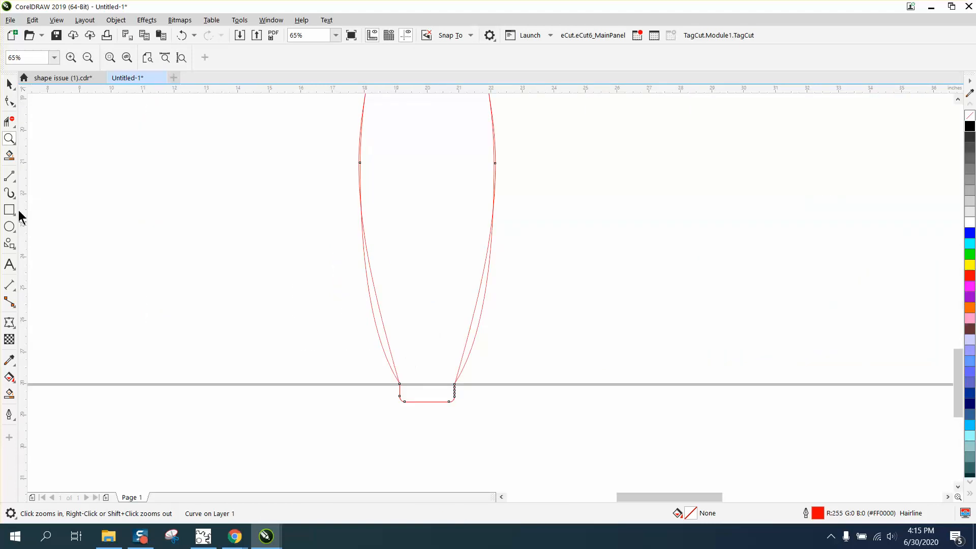
{"action": "left_click", "coordinate": [14, 123]}
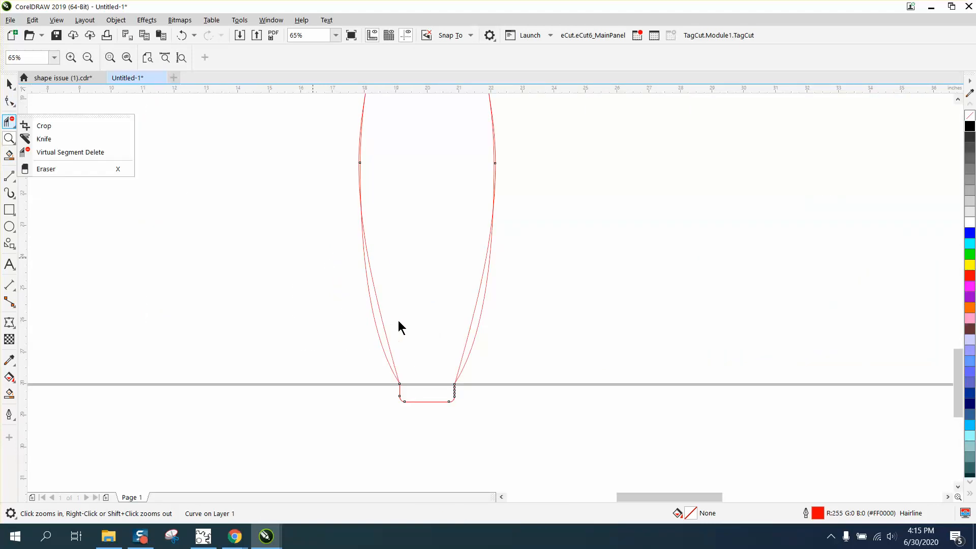
{"action": "left_click", "coordinate": [14, 143]}
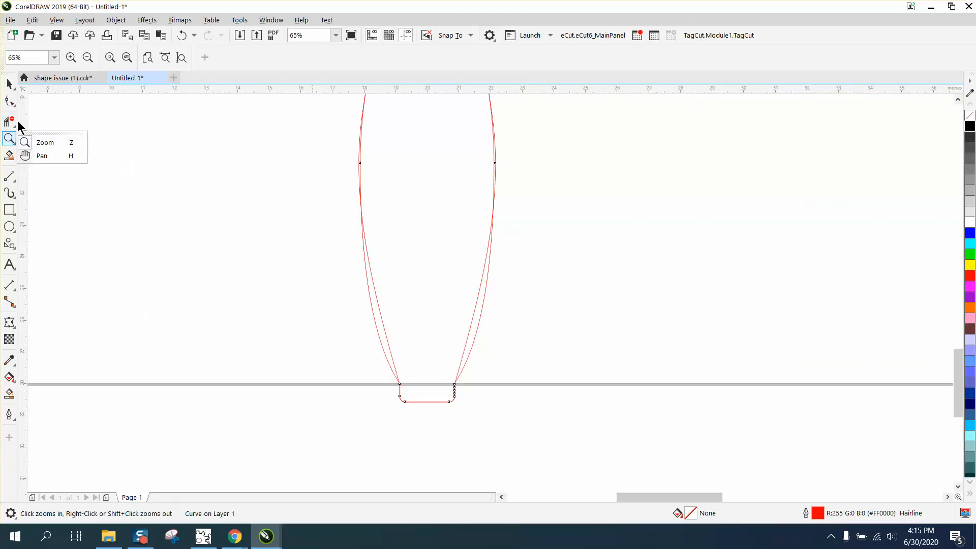
{"action": "left_click", "coordinate": [15, 124]}
{"action": "left_click", "coordinate": [61, 152]}
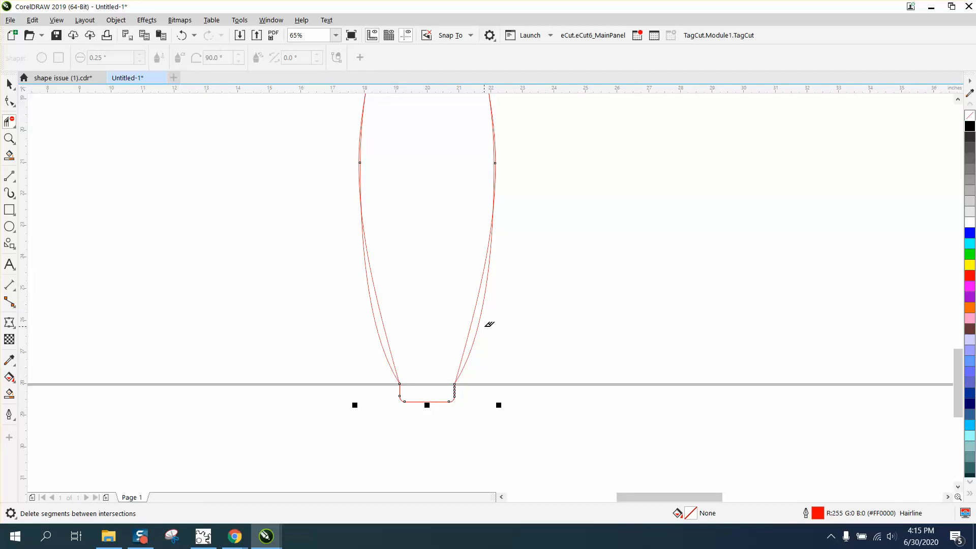
{"action": "left_click", "coordinate": [479, 318]}
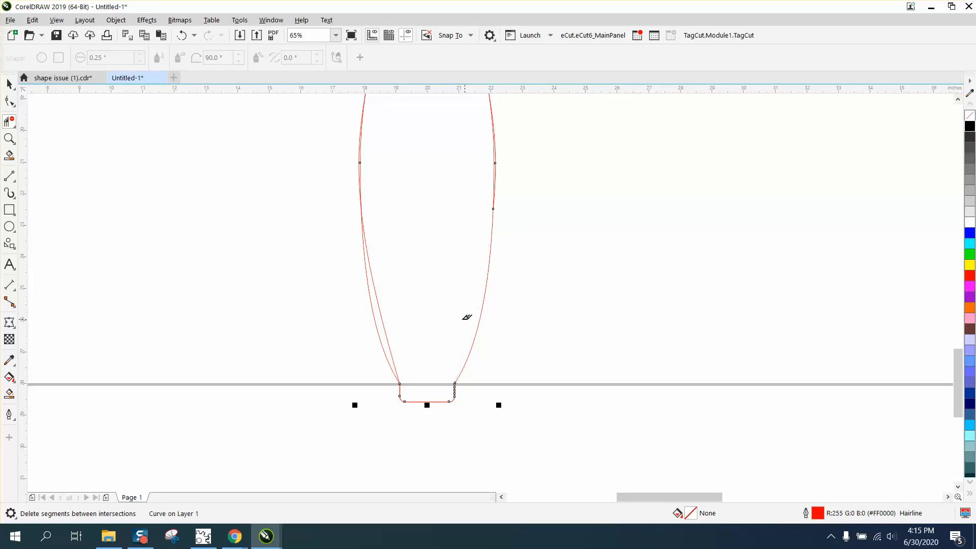
{"action": "left_click", "coordinate": [383, 309]}
Try to fill the interior of the overlaid outlines with black using Smart Fill, and undo the fill.
{"action": "scroll", "coordinate": [441, 335], "scroll_direction": "down", "scroll_amount": 3}
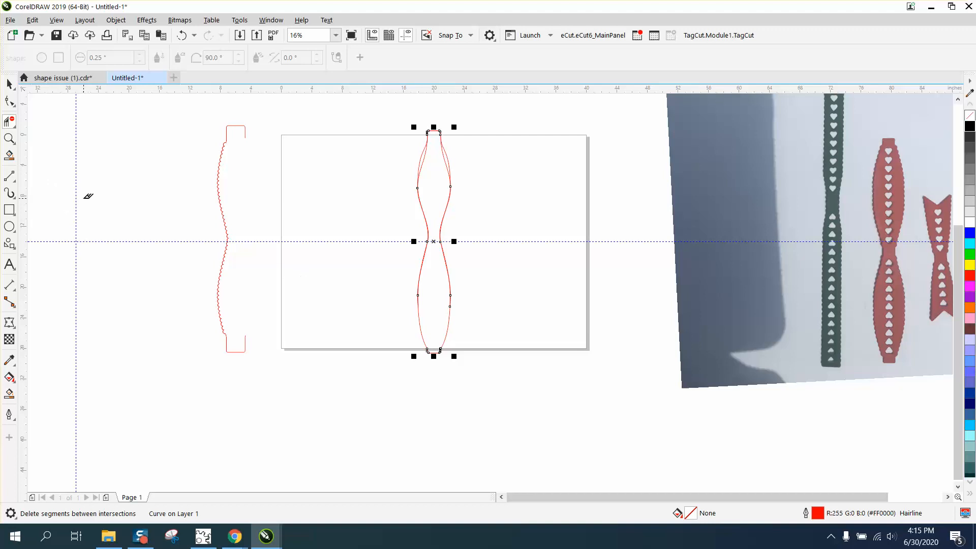
{"action": "left_click", "coordinate": [9, 84]}
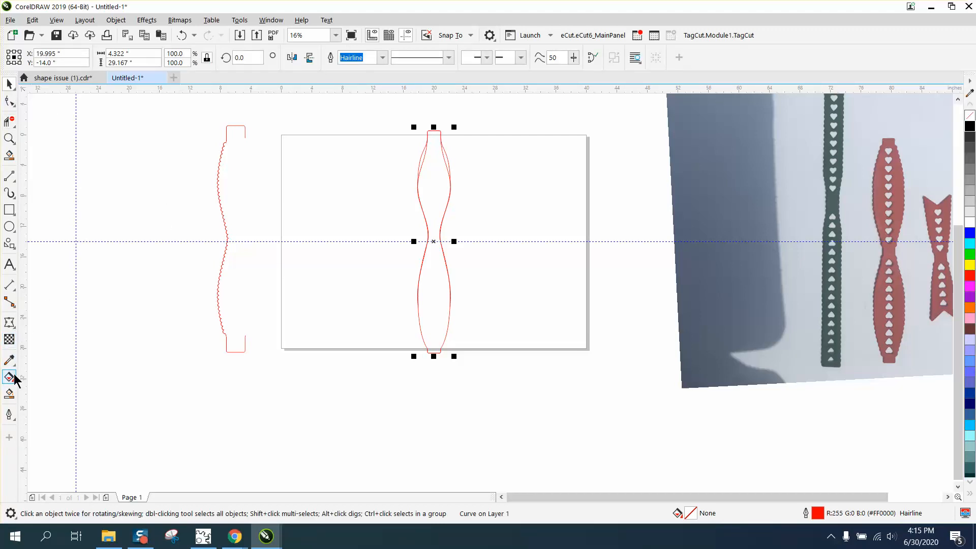
{"action": "left_click", "coordinate": [9, 393]}
{"action": "left_click", "coordinate": [438, 309]}
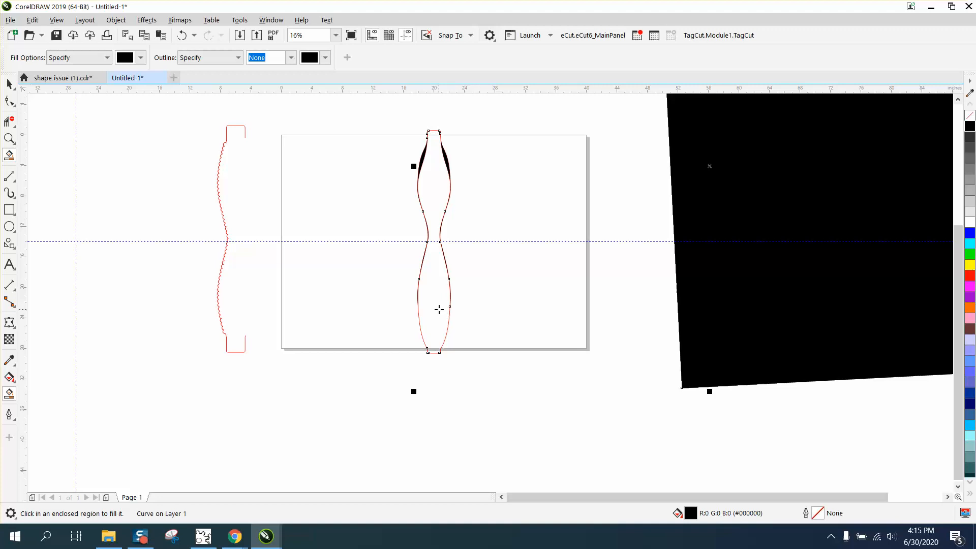
{"action": "left_click", "coordinate": [181, 35]}
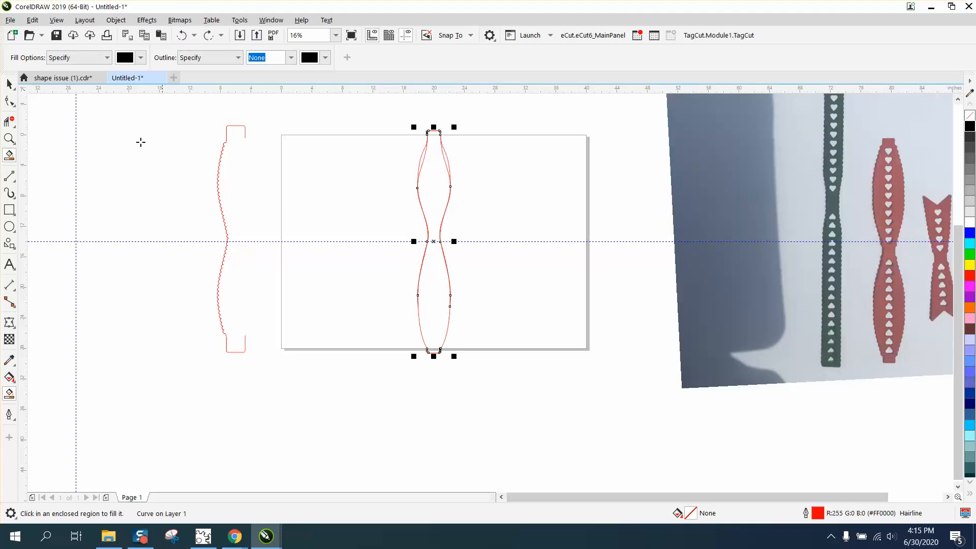
Delete the inner overlapping segments on both sides of the upper lobe, just below the top tab.
{"action": "left_click", "coordinate": [9, 138]}
{"action": "left_click_drag", "start_coordinate": [418, 126], "coordinate": [484, 197]}
{"action": "left_click", "coordinate": [9, 121]}
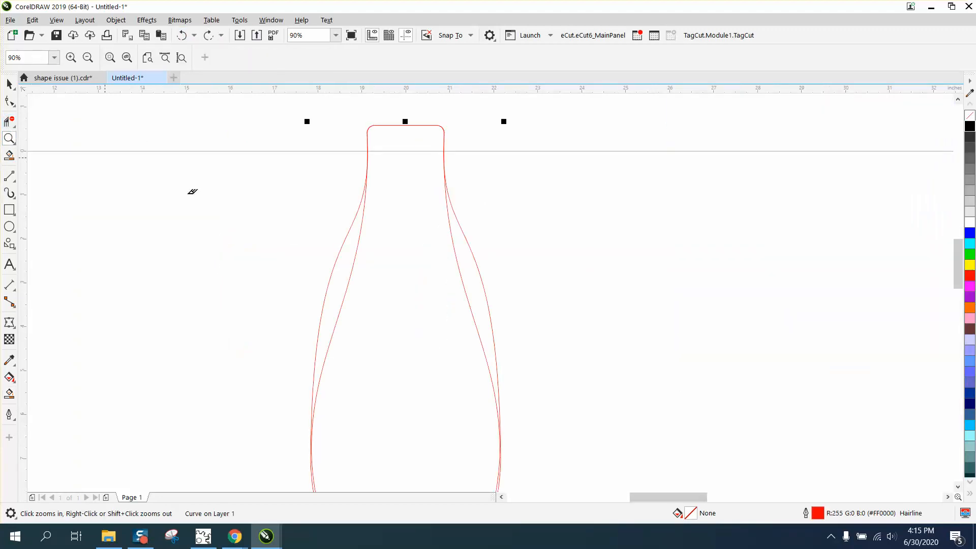
{"action": "left_click", "coordinate": [356, 259]}
{"action": "left_click", "coordinate": [460, 263]}
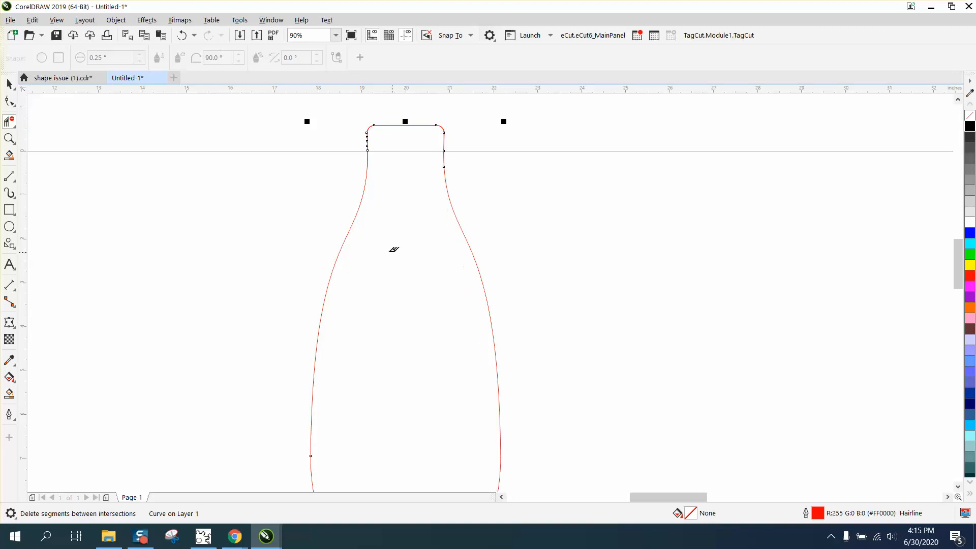
Delete the duplicate overlapping segments above and below the outline's narrow waist on both sides.
{"action": "scroll", "coordinate": [384, 244], "scroll_direction": "down", "scroll_amount": 4}
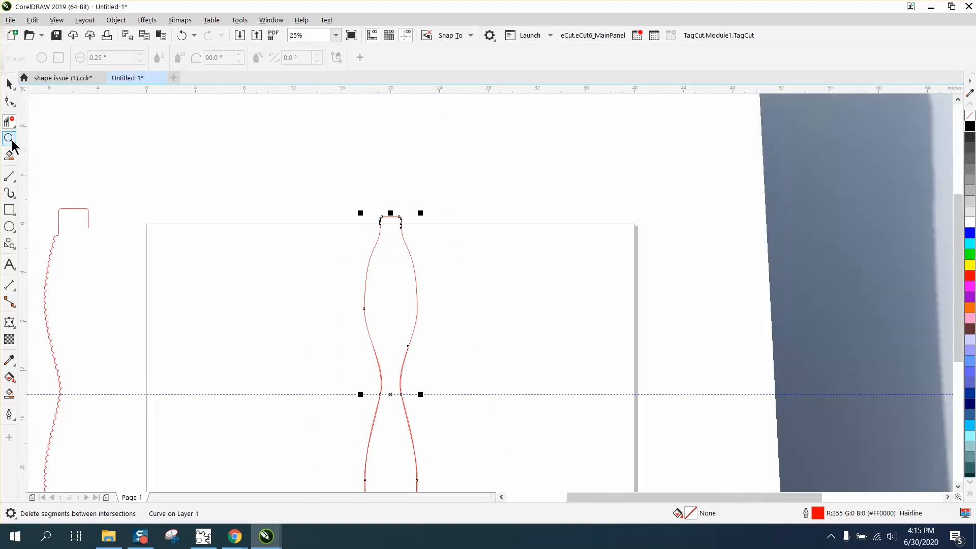
{"action": "left_click", "coordinate": [9, 138]}
{"action": "left_click_drag", "start_coordinate": [354, 364], "coordinate": [449, 410]}
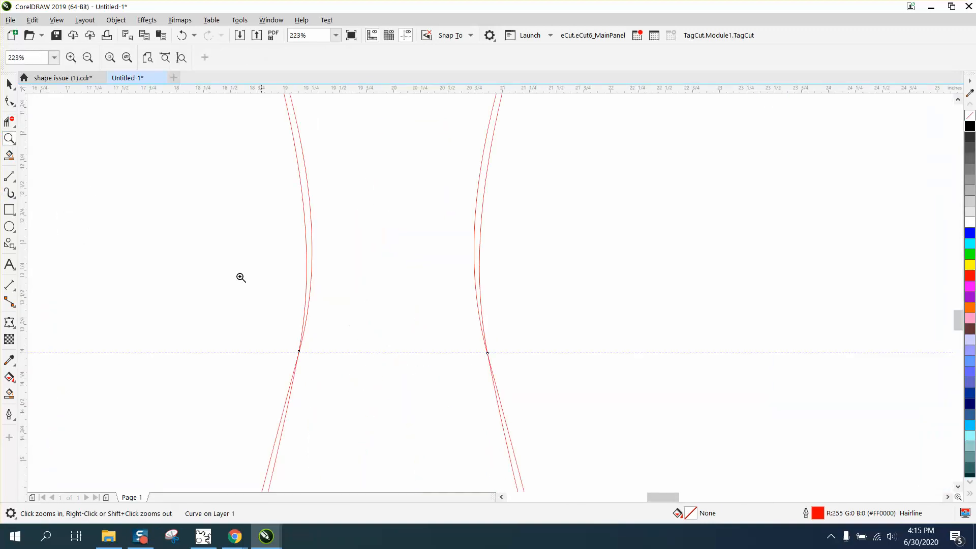
{"action": "left_click", "coordinate": [9, 121]}
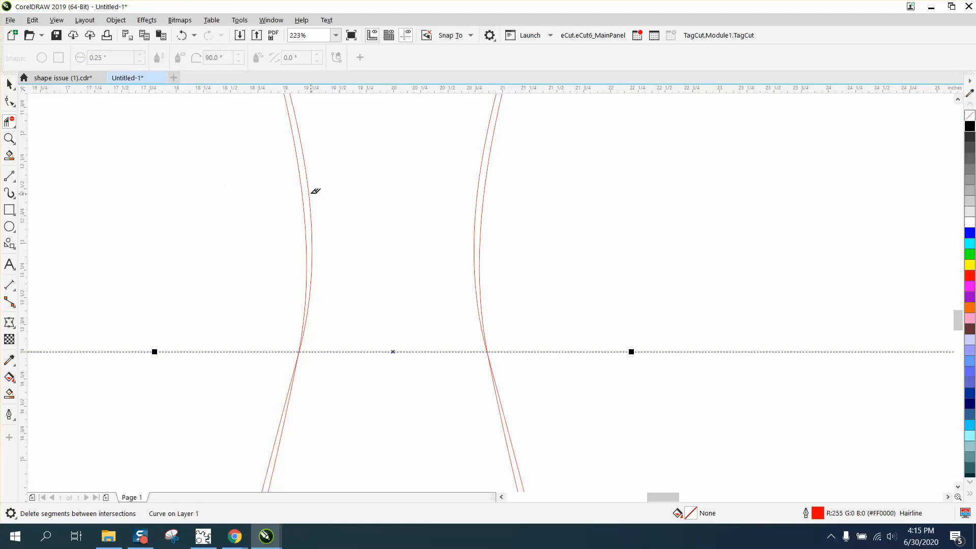
{"action": "left_click", "coordinate": [312, 192]}
{"action": "left_click", "coordinate": [480, 196]}
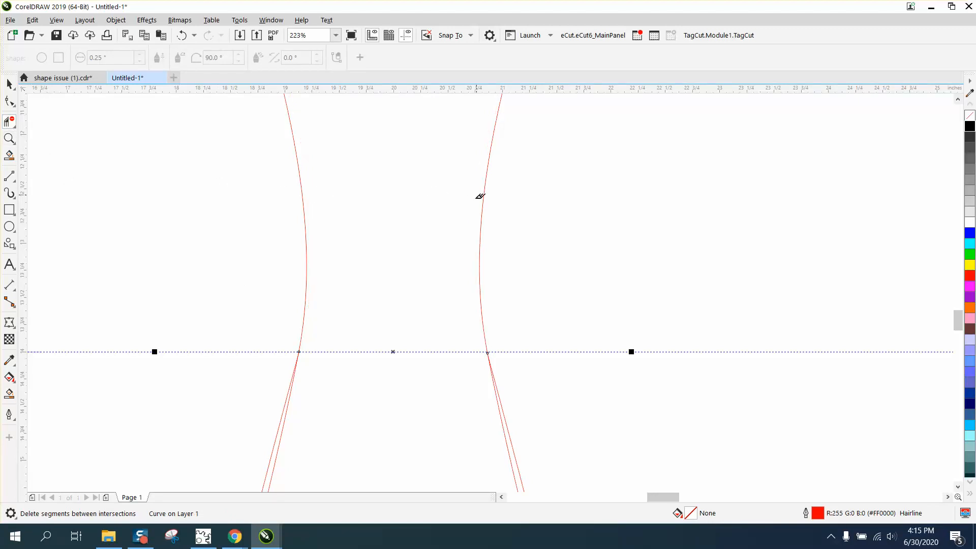
{"action": "scroll", "coordinate": [489, 375], "scroll_direction": "down", "scroll_amount": 3}
{"action": "left_click", "coordinate": [478, 395]}
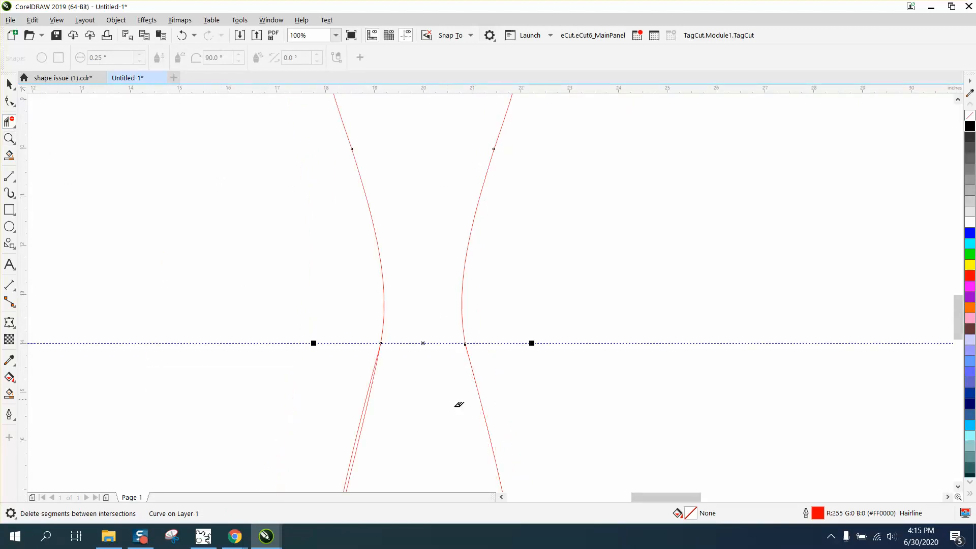
{"action": "left_click", "coordinate": [368, 394]}
Create a black shape without an outline from the strip's enclosed interior using Smart Fill.
{"action": "scroll", "coordinate": [262, 313], "scroll_direction": "down", "scroll_amount": 8}
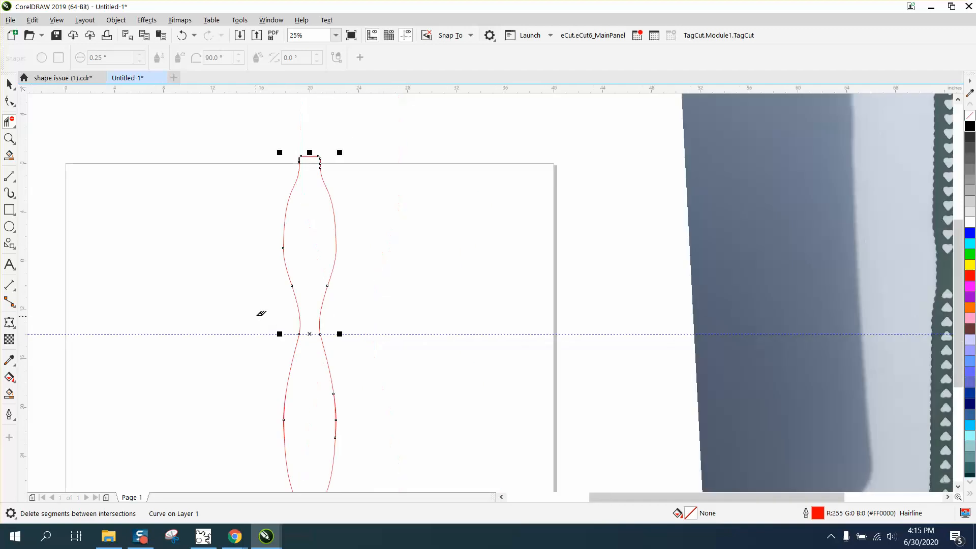
{"action": "left_click", "coordinate": [9, 394]}
{"action": "left_click", "coordinate": [278, 372]}
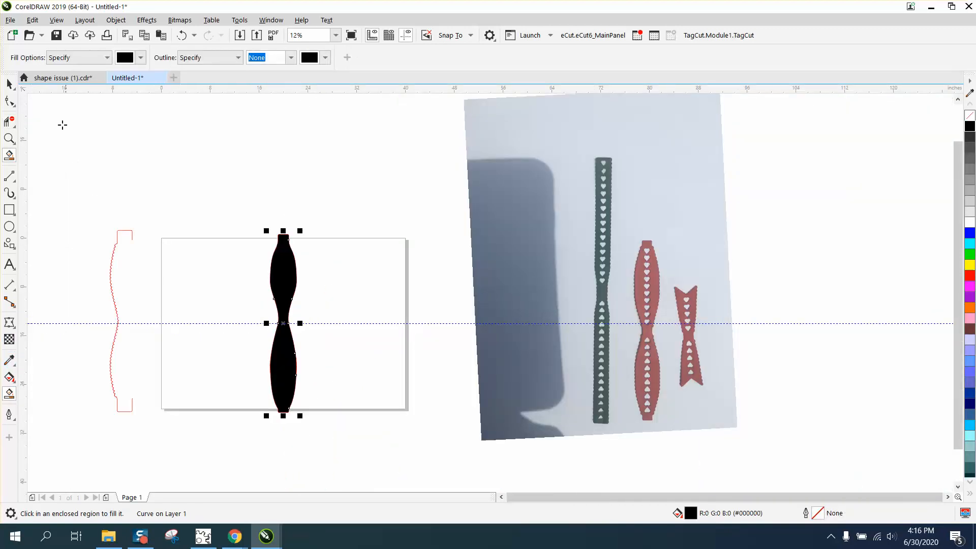
{"action": "left_click", "coordinate": [9, 85]}
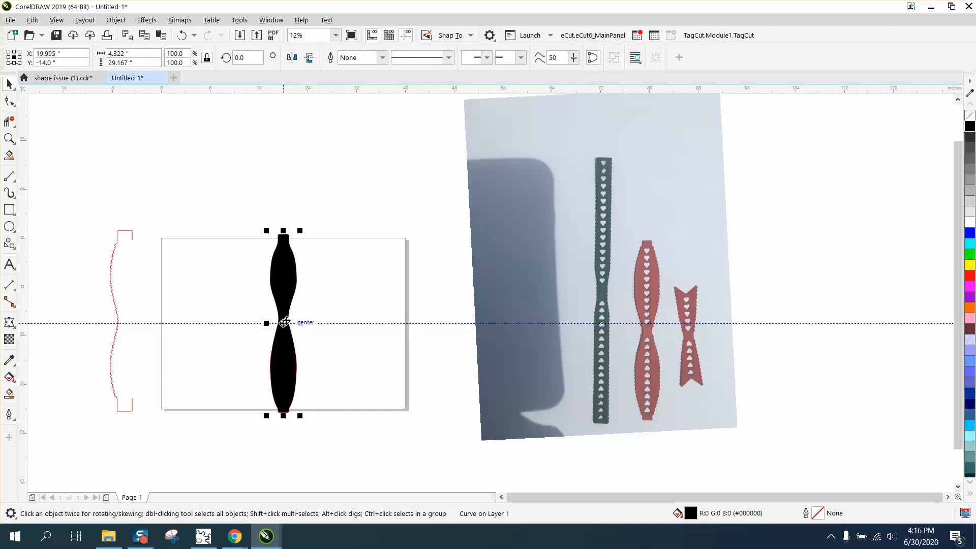
Move the black shape off the traced outlines and delete the red outlines left at the page centre.
{"action": "left_click_drag", "start_coordinate": [291, 321], "coordinate": [399, 325]}
{"action": "left_click_drag", "start_coordinate": [290, 279], "coordinate": [395, 288]}
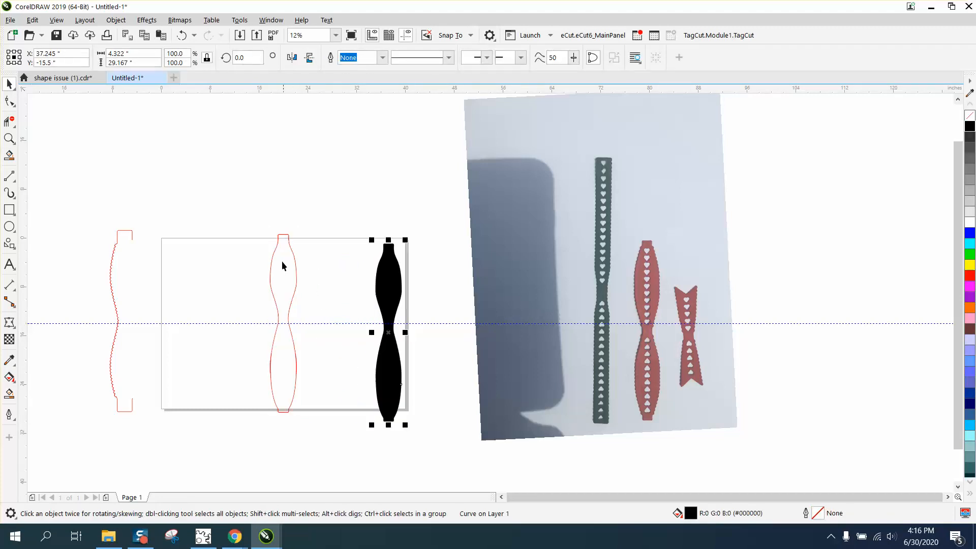
{"action": "left_click_drag", "start_coordinate": [244, 223], "coordinate": [334, 411]}
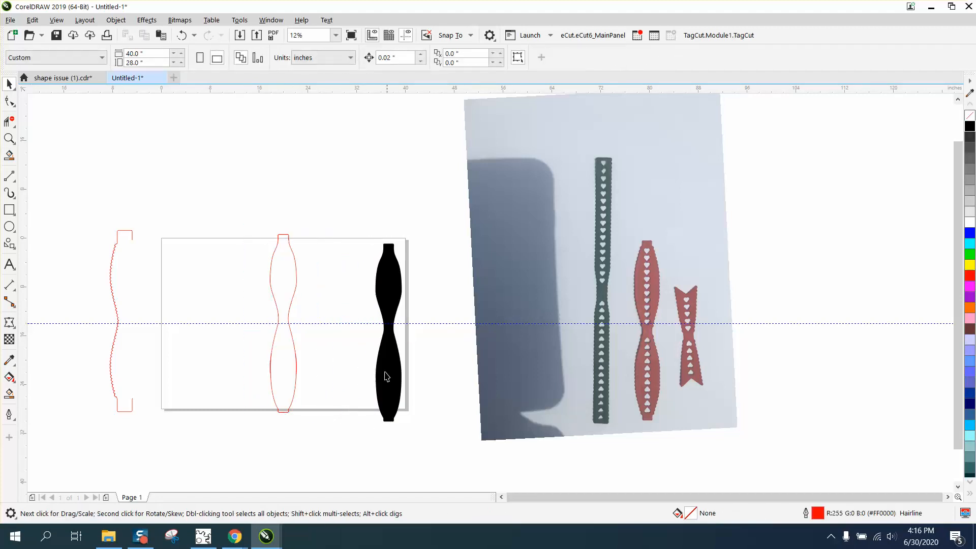
{"action": "left_click", "coordinate": [294, 295]}
{"action": "key", "text": "Delete"}
{"action": "left_click_drag", "start_coordinate": [290, 382], "coordinate": [334, 427]}
{"action": "key", "text": "Delete"}
Center the black shape on the page and replace its fill with a red hairline outline.
{"action": "left_click", "coordinate": [387, 306]}
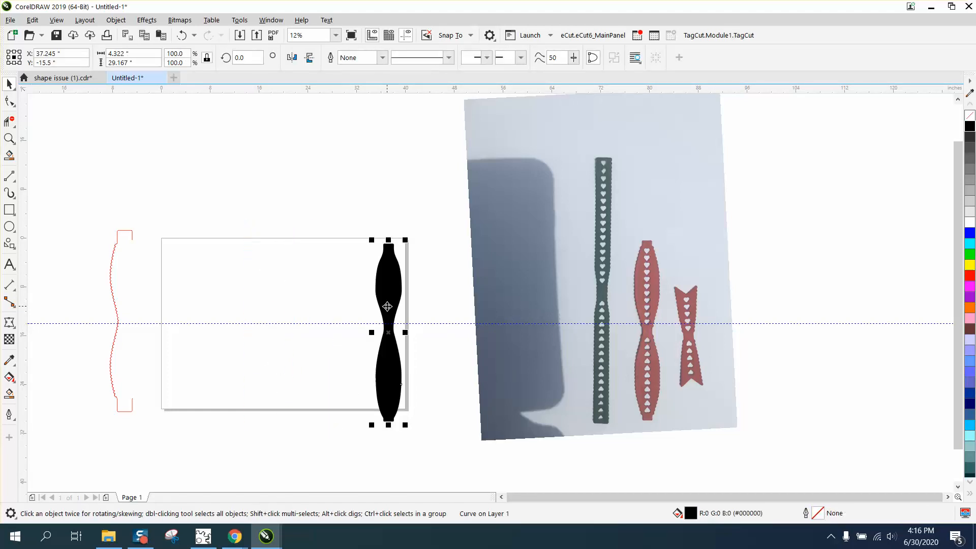
{"action": "key", "text": "p"}
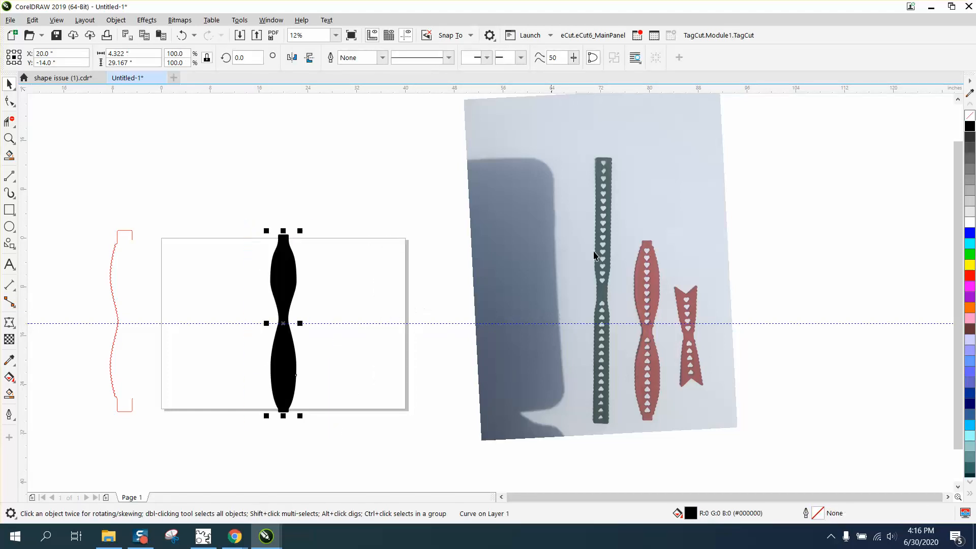
{"action": "left_click", "coordinate": [971, 116]}
{"action": "right_click", "coordinate": [971, 276]}
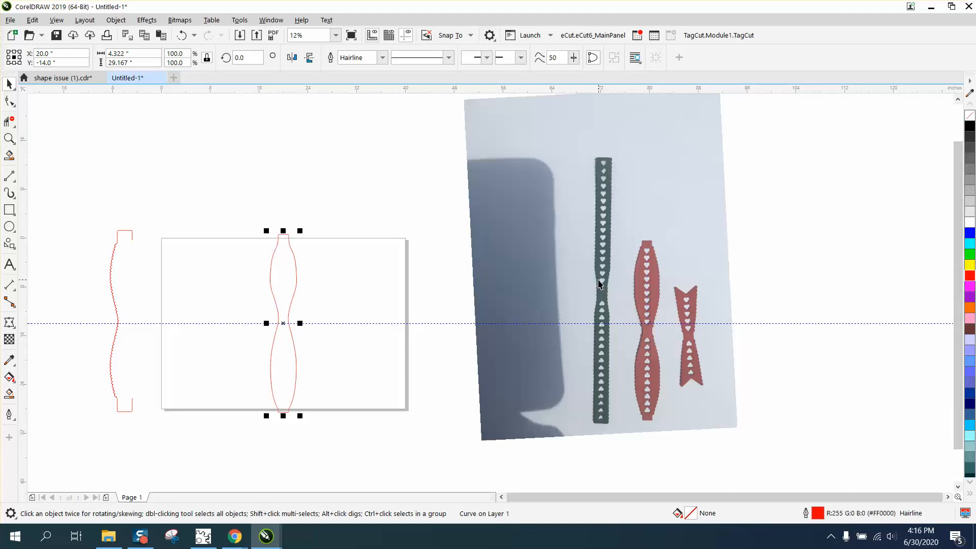
Overlay a vertically mirrored copy of the outline and delete the outer duplicate segments above and below the waist on both sides.
{"action": "left_click", "coordinate": [311, 60]}
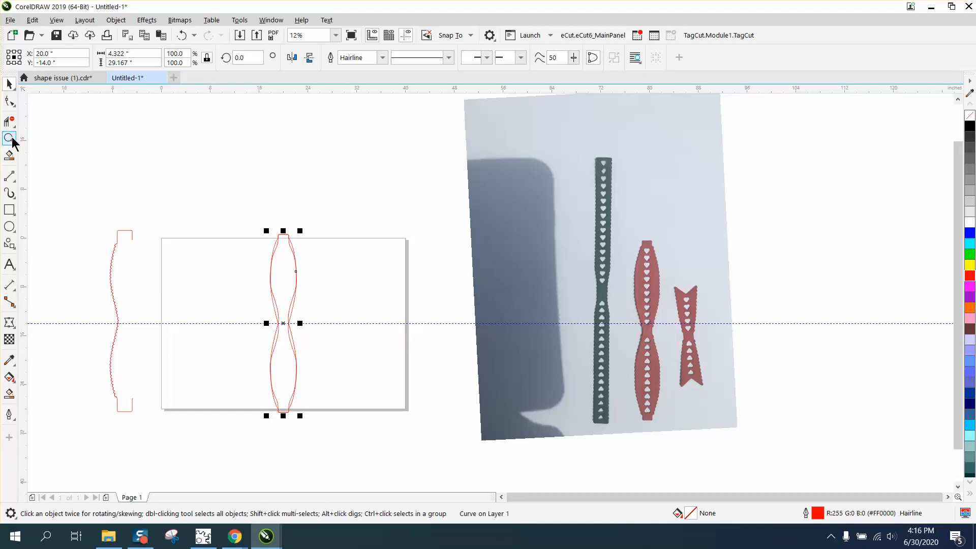
{"action": "left_click", "coordinate": [9, 139]}
{"action": "left_click_drag", "start_coordinate": [233, 219], "coordinate": [416, 348]}
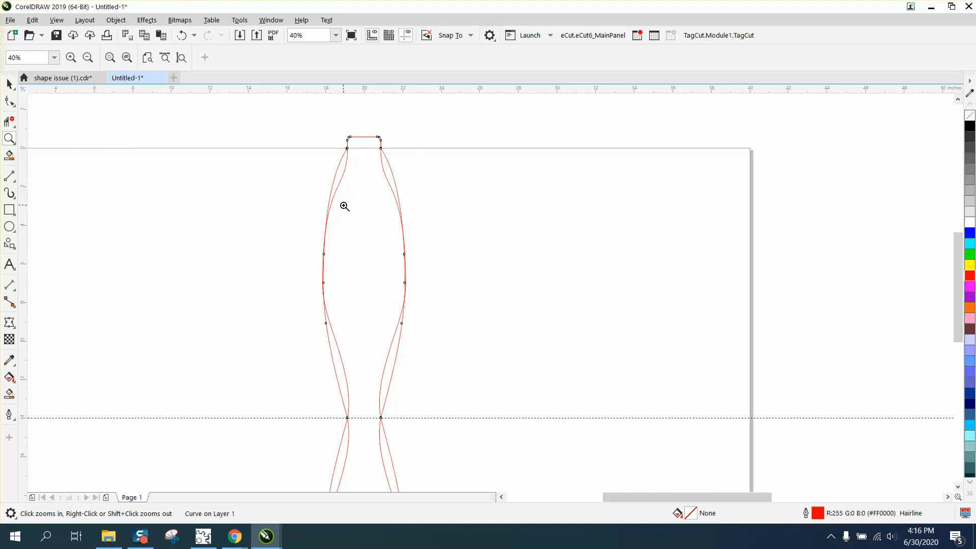
{"action": "left_click", "coordinate": [9, 121]}
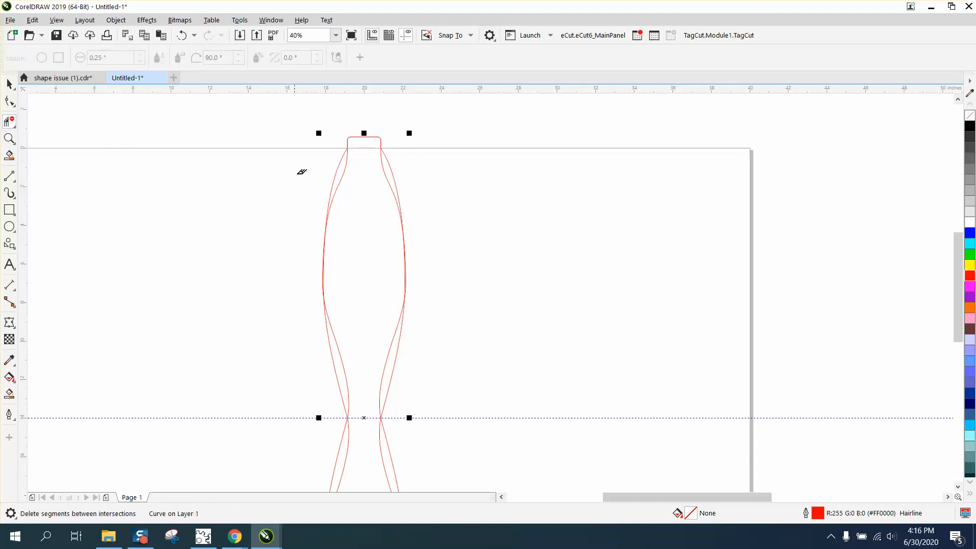
{"action": "left_click", "coordinate": [335, 356]}
{"action": "left_click", "coordinate": [402, 354]}
{"action": "scroll", "coordinate": [409, 348], "scroll_direction": "down", "scroll_amount": 3}
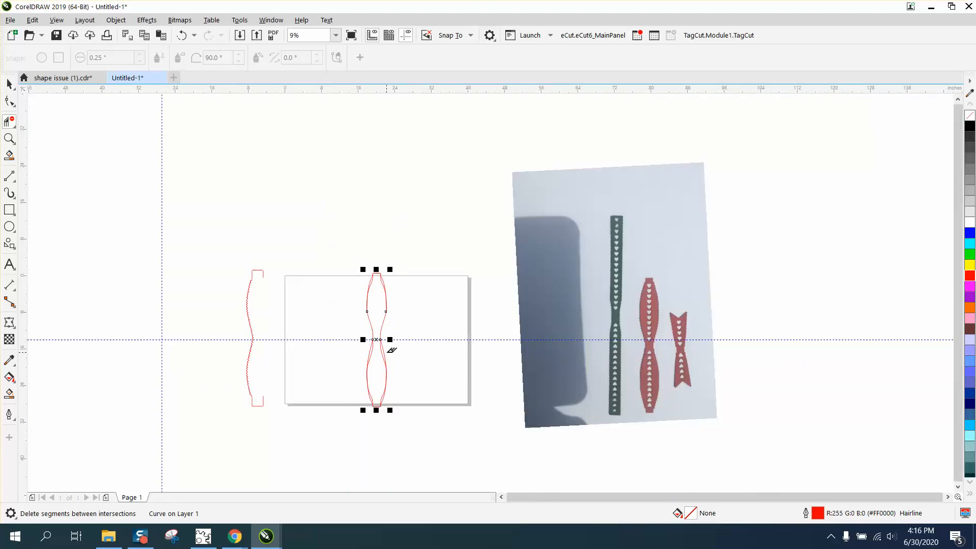
{"action": "scroll", "coordinate": [387, 346], "scroll_direction": "up", "scroll_amount": 2}
{"action": "left_click", "coordinate": [360, 342]}
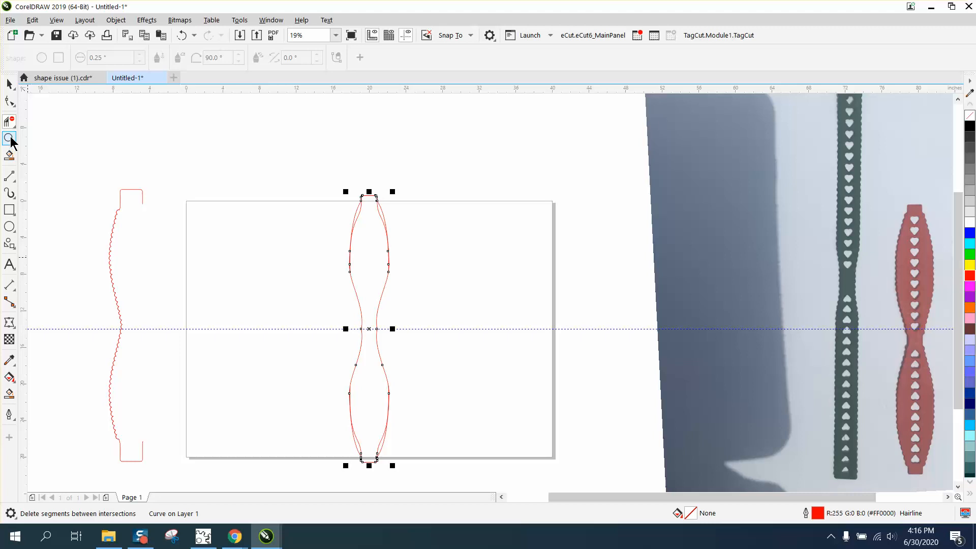
Create a black shape without an outline from the interior of the overlaid outlines using Smart Fill.
{"action": "left_click", "coordinate": [9, 139]}
{"action": "left_click_drag", "start_coordinate": [336, 181], "coordinate": [413, 233]}
{"action": "scroll", "coordinate": [318, 211], "scroll_direction": "down", "scroll_amount": 4}
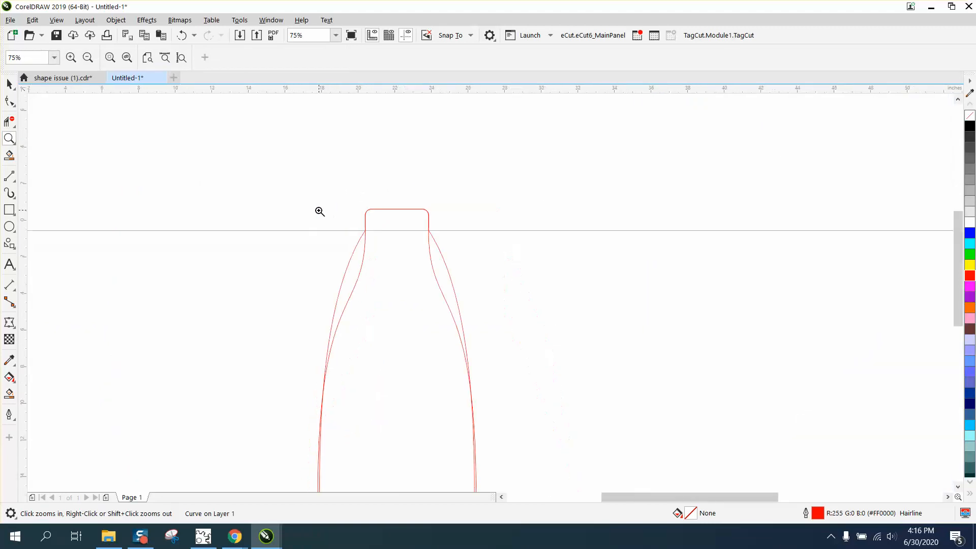
{"action": "left_click", "coordinate": [9, 393]}
{"action": "left_click", "coordinate": [333, 288]}
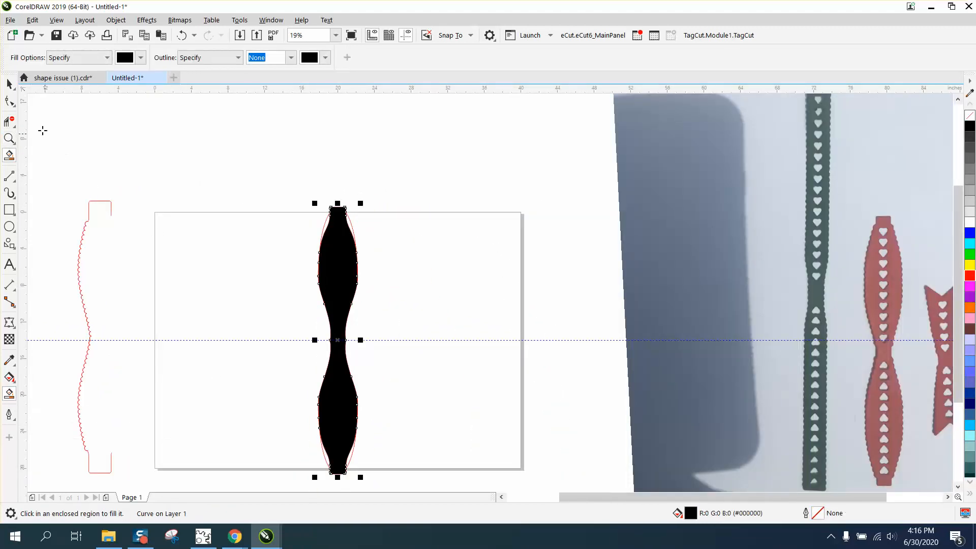
Move the new black shape beside the overlaid red outlines and delete those outlines.
{"action": "left_click", "coordinate": [9, 84]}
{"action": "left_click_drag", "start_coordinate": [337, 340], "coordinate": [419, 346]}
{"action": "left_click_drag", "start_coordinate": [286, 199], "coordinate": [349, 455]}
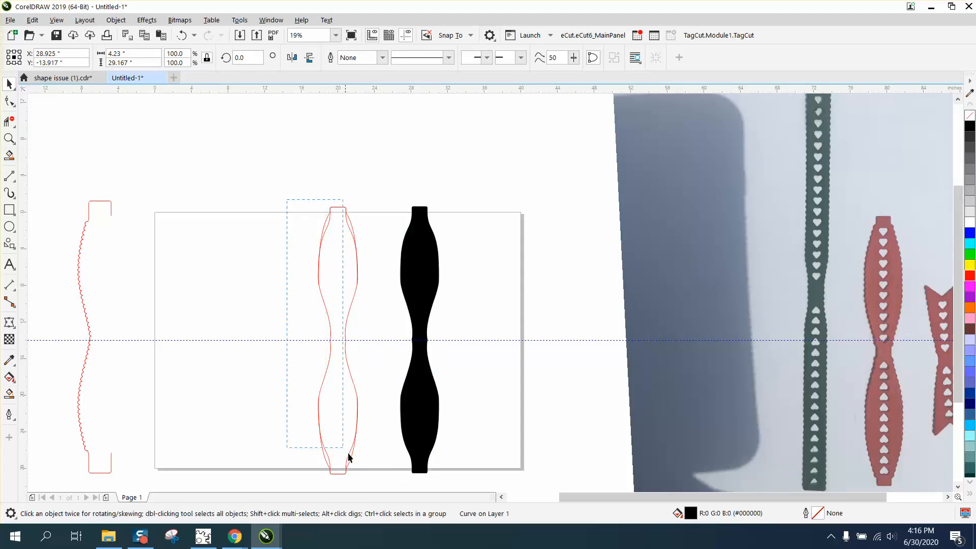
{"action": "left_click_drag", "start_coordinate": [378, 486], "coordinate": [378, 487]}
{"action": "key", "text": "Delete"}
Center the remaining black shape on the page, remove its fill and give it a red hairline outline.
{"action": "left_click", "coordinate": [422, 322]}
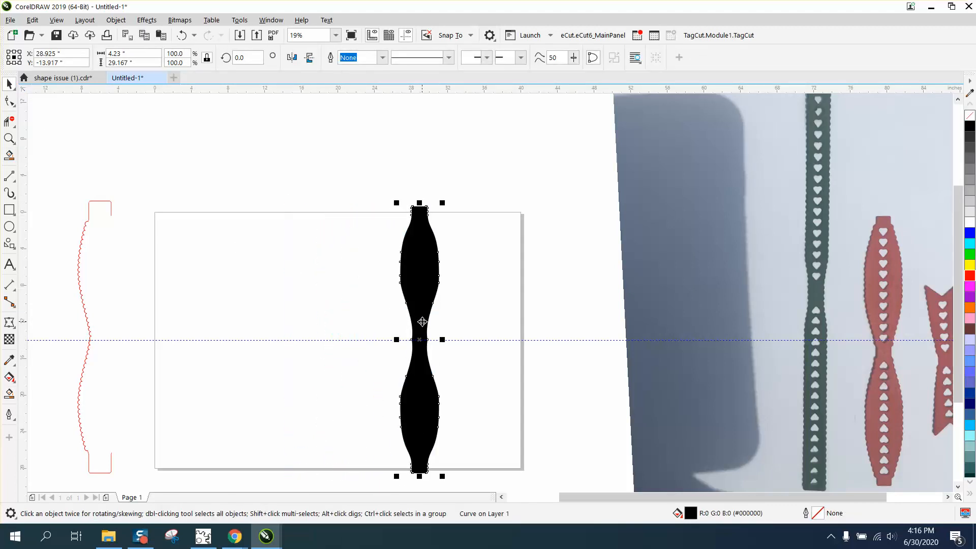
{"action": "key", "text": "p"}
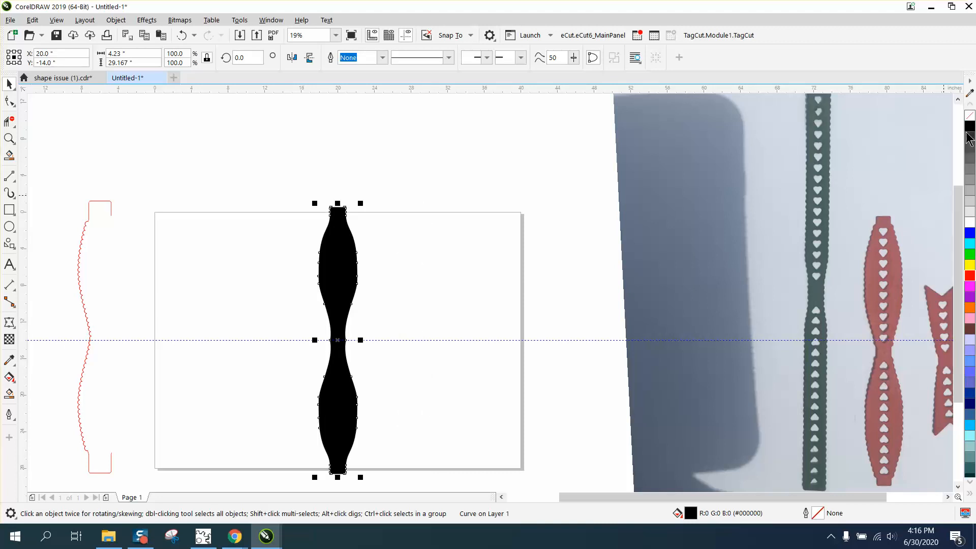
{"action": "left_click", "coordinate": [970, 116]}
{"action": "right_click", "coordinate": [971, 278]}
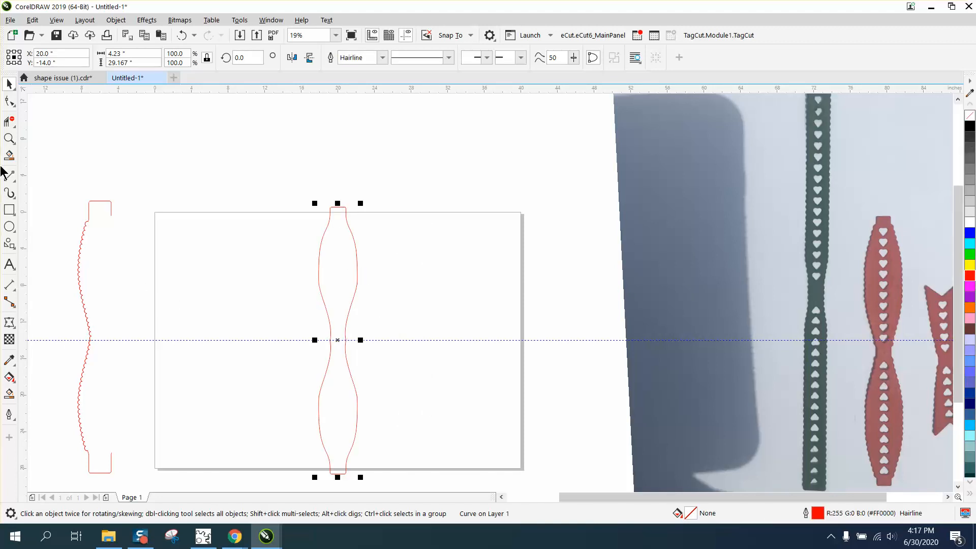
{"action": "left_click", "coordinate": [9, 139]}
{"action": "left_click_drag", "start_coordinate": [79, 218], "coordinate": [109, 273]}
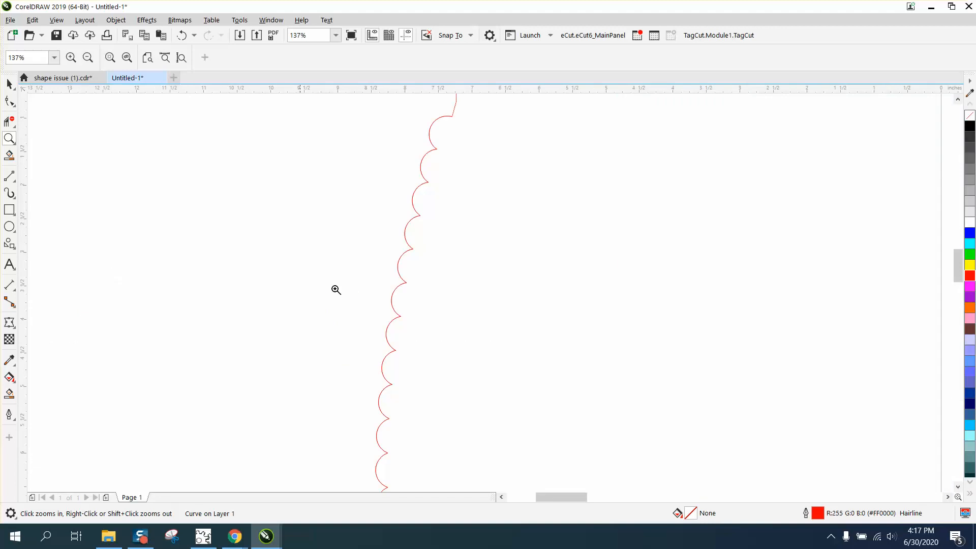
{"action": "right_click", "coordinate": [384, 273]}
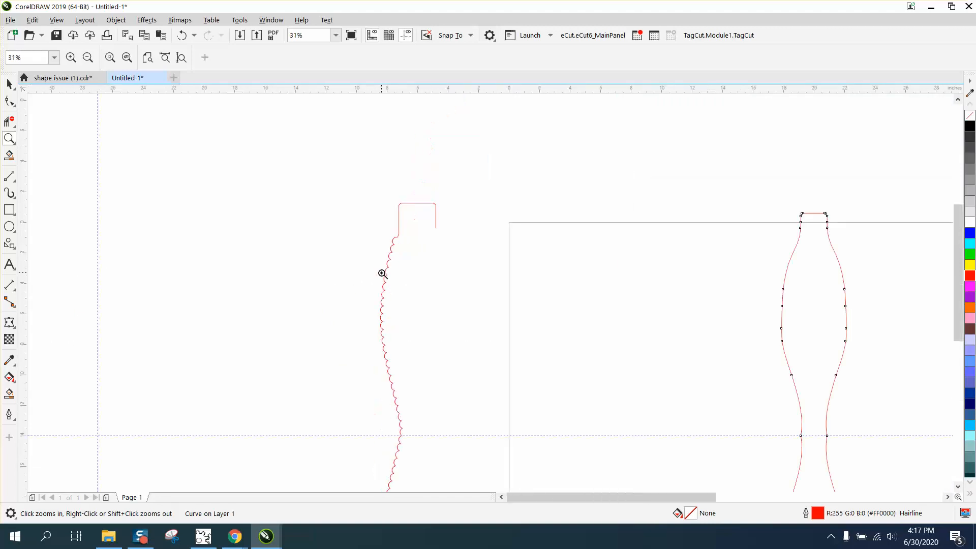
{"action": "right_click", "coordinate": [835, 276]}
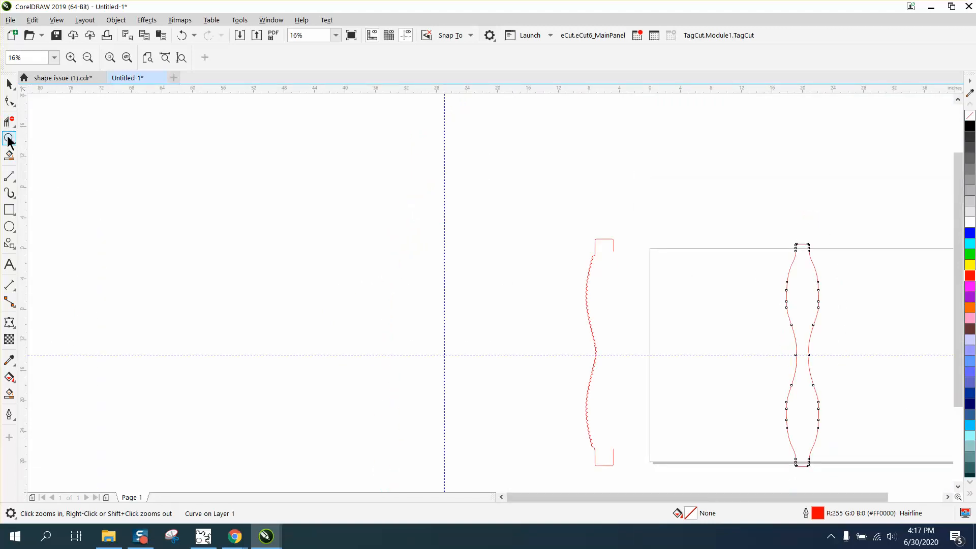
Draw a horizontal 2-point line about 8.14 inches long and center it on the page.
{"action": "left_click_drag", "start_coordinate": [804, 378], "coordinate": [907, 465]}
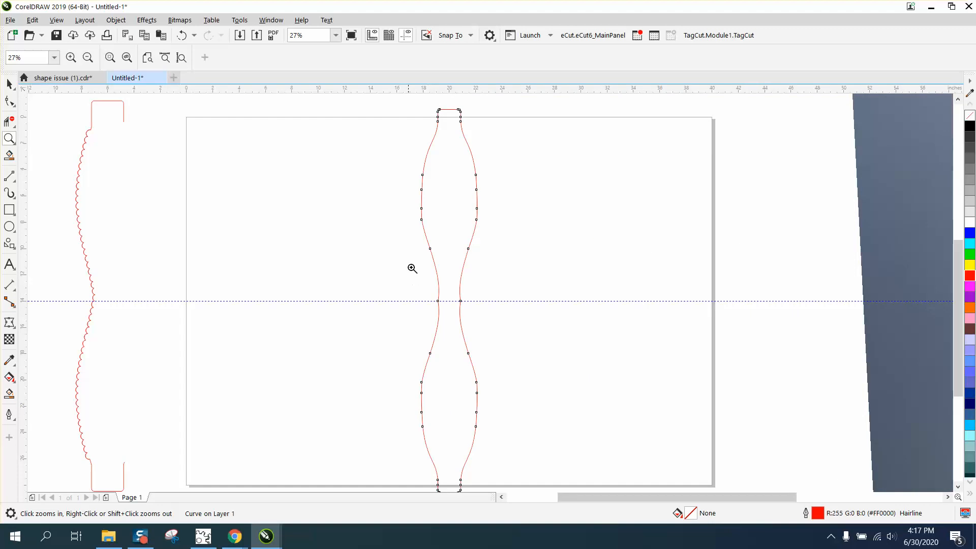
{"action": "left_click", "coordinate": [9, 83]}
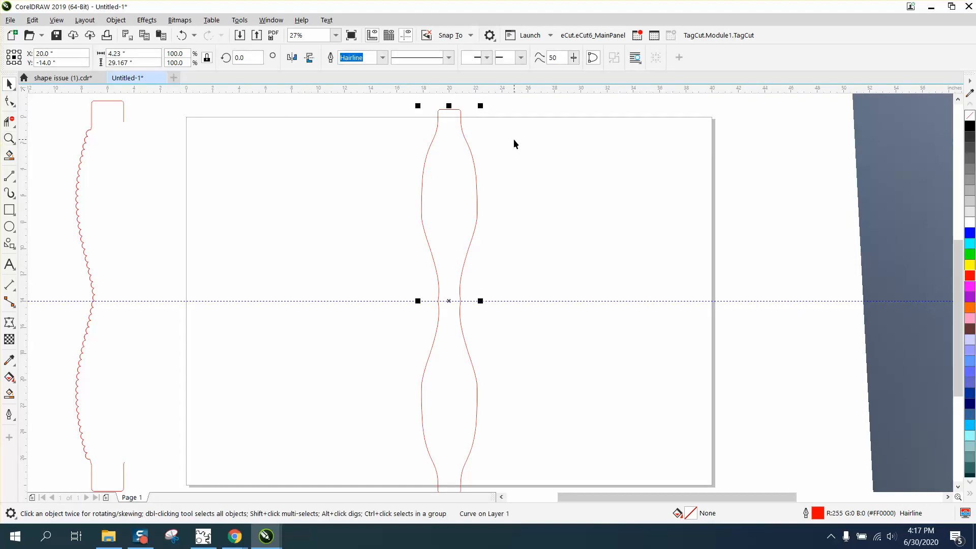
{"action": "left_click", "coordinate": [15, 181]}
{"action": "left_click", "coordinate": [50, 193]}
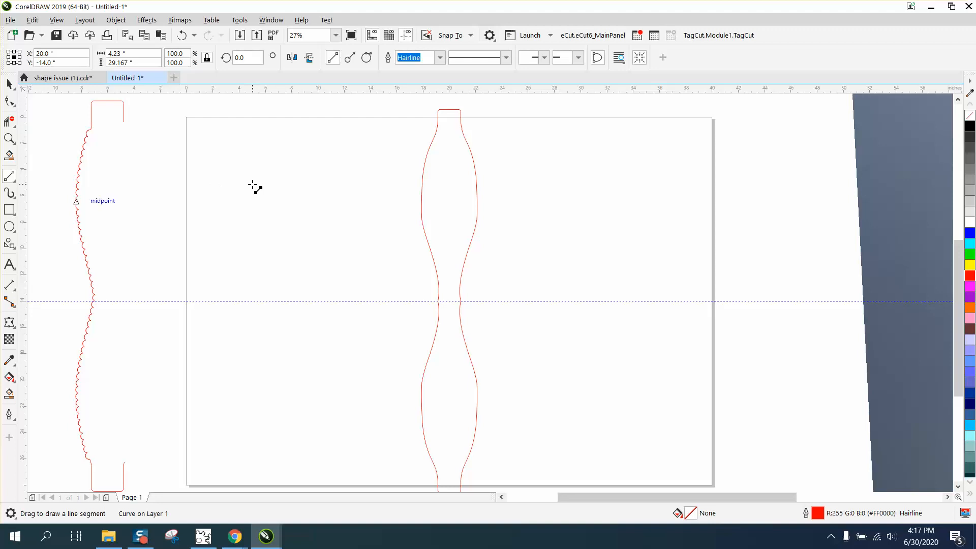
{"action": "left_click_drag", "start_coordinate": [245, 181], "coordinate": [351, 187]}
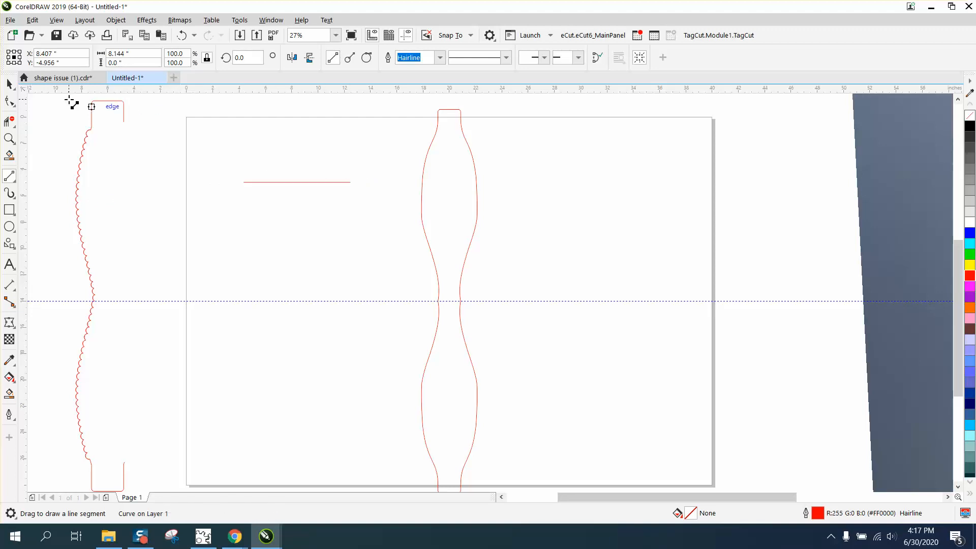
{"action": "key", "text": "p"}
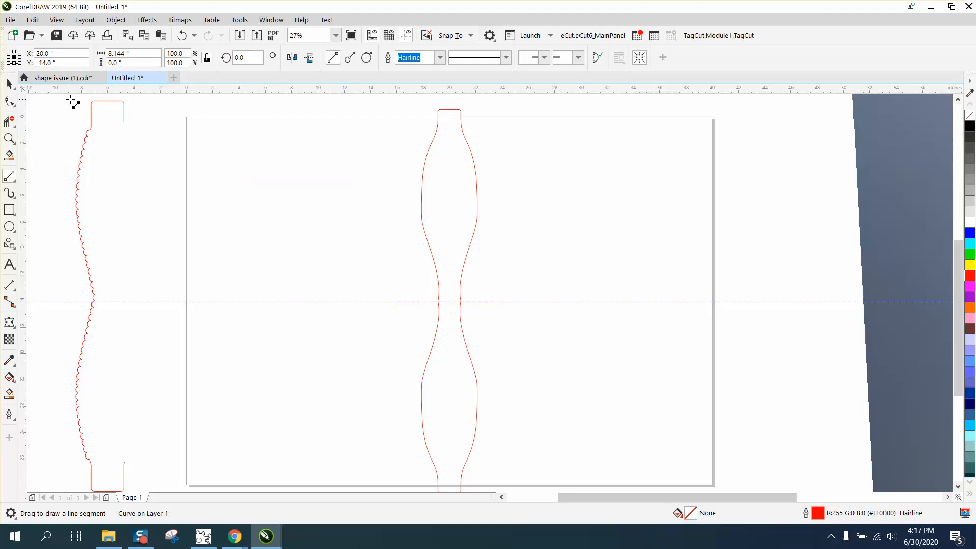
Move the line to the base of the upper tab, about Y -0.58 inches, and copy it to the lower tab's base, about Y -27.35 inches.
{"action": "left_click", "coordinate": [9, 84]}
{"action": "left_click_drag", "start_coordinate": [450, 302], "coordinate": [452, 126]}
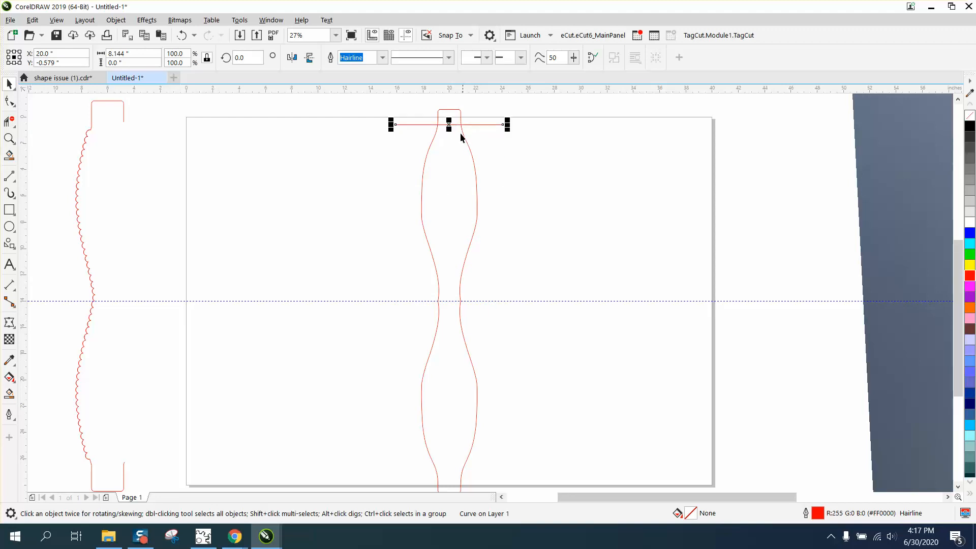
{"action": "left_click_drag", "start_coordinate": [449, 124], "coordinate": [449, 479]}
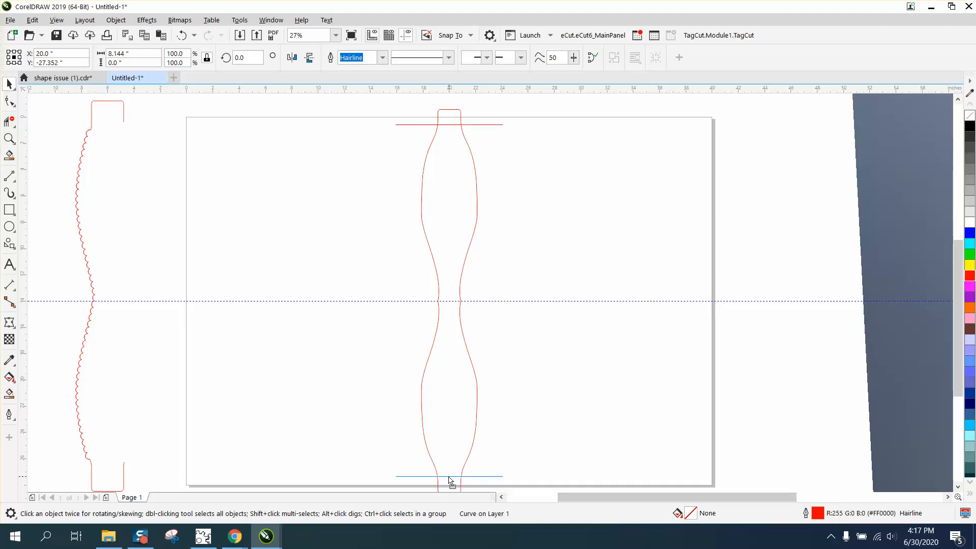
{"action": "scroll", "coordinate": [441, 349], "scroll_direction": "down", "scroll_amount": 3}
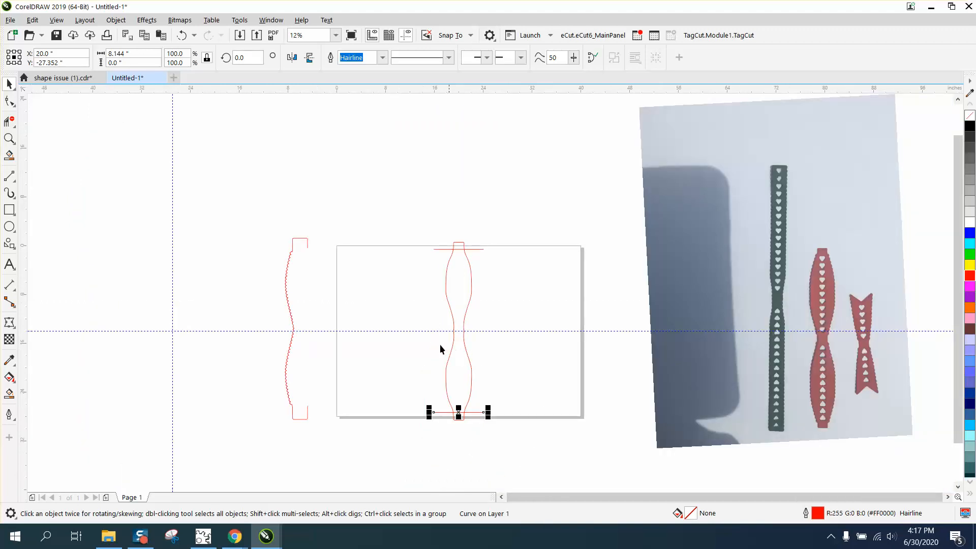
Smooth the outline's waist by deleting the node on the horizontal guideline on each side.
{"action": "left_click", "coordinate": [9, 139]}
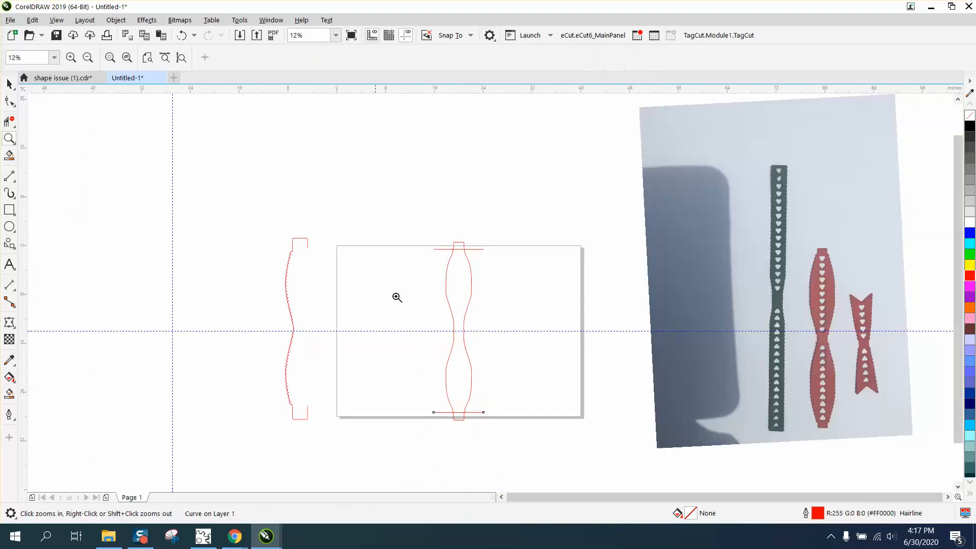
{"action": "left_click_drag", "start_coordinate": [420, 307], "coordinate": [527, 358]}
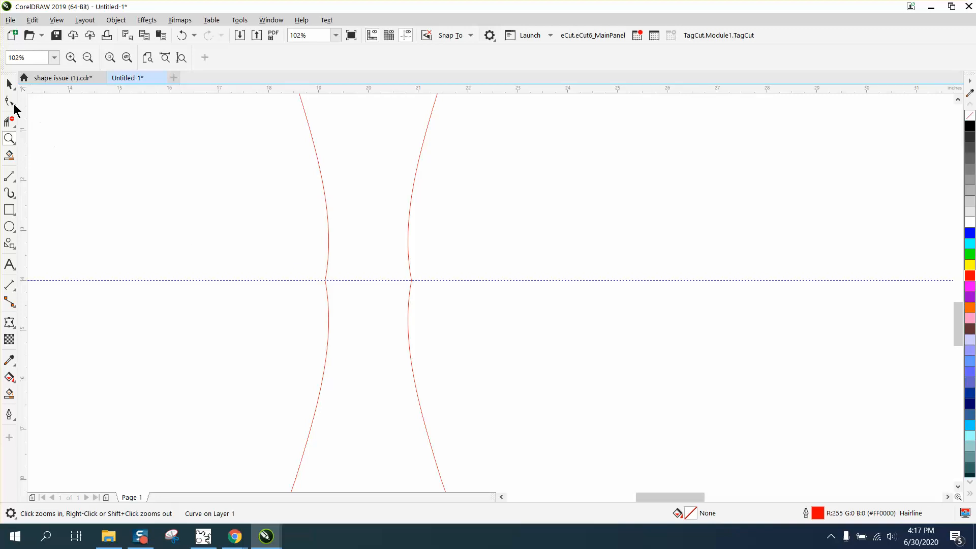
{"action": "left_click", "coordinate": [9, 101]}
{"action": "left_click", "coordinate": [324, 279]}
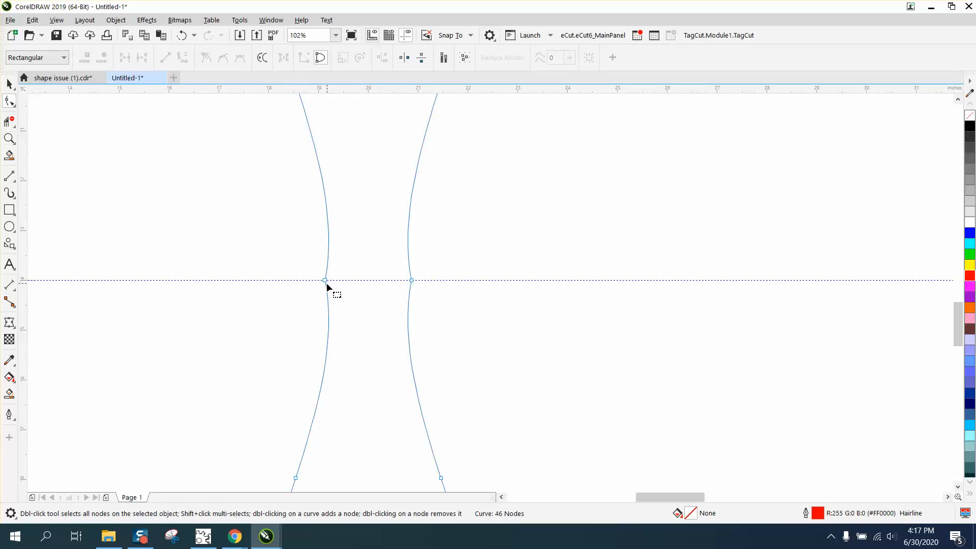
{"action": "left_click_drag", "start_coordinate": [347, 292], "coordinate": [348, 291]}
{"action": "key", "text": "Delete"}
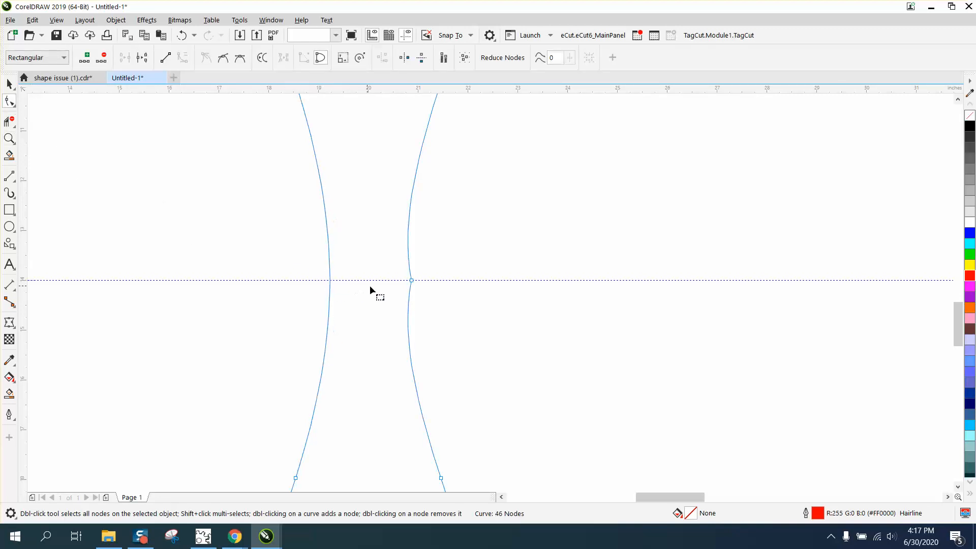
{"action": "left_click_drag", "start_coordinate": [428, 264], "coordinate": [392, 297]}
{"action": "key", "text": "Delete"}
Create a black shape without an outline from the region between the two horizontal lines using Smart Fill.
{"action": "scroll", "coordinate": [365, 297], "scroll_direction": "down", "scroll_amount": 3}
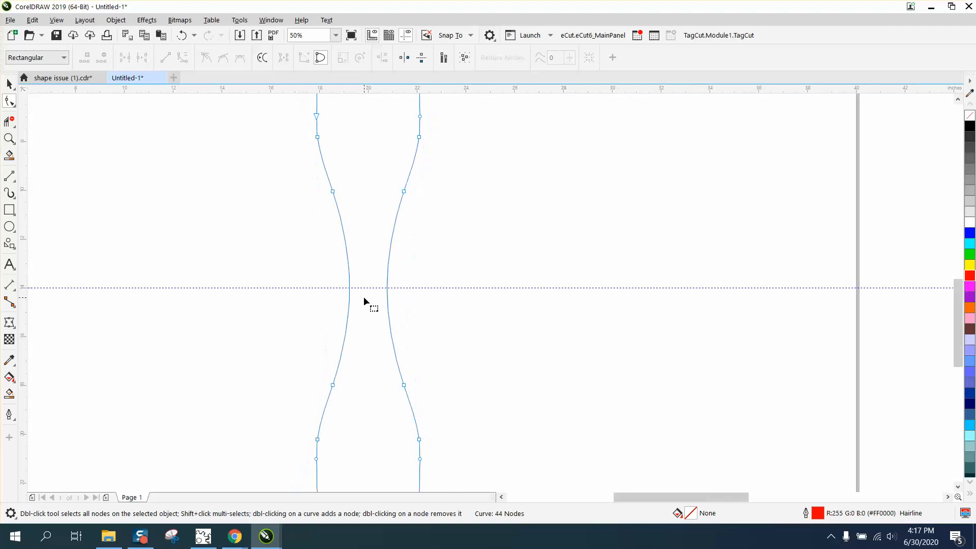
{"action": "scroll", "coordinate": [379, 300], "scroll_direction": "down", "scroll_amount": 2}
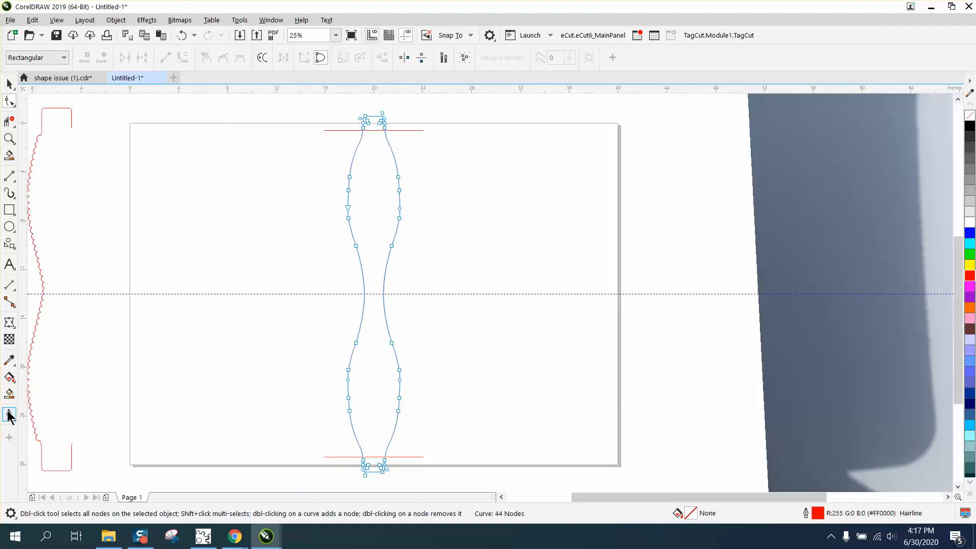
{"action": "left_click", "coordinate": [9, 393]}
{"action": "left_click", "coordinate": [376, 227]}
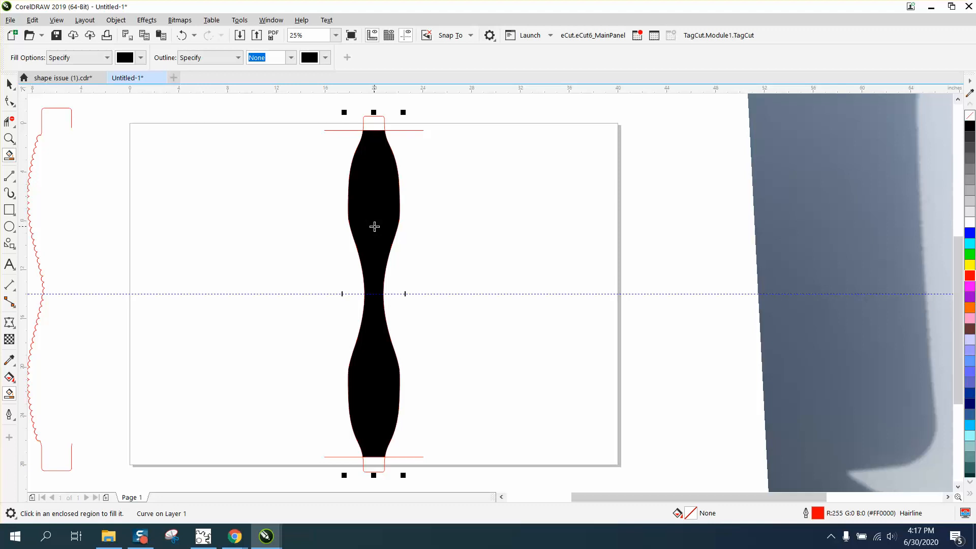
{"action": "key", "text": "Right"}
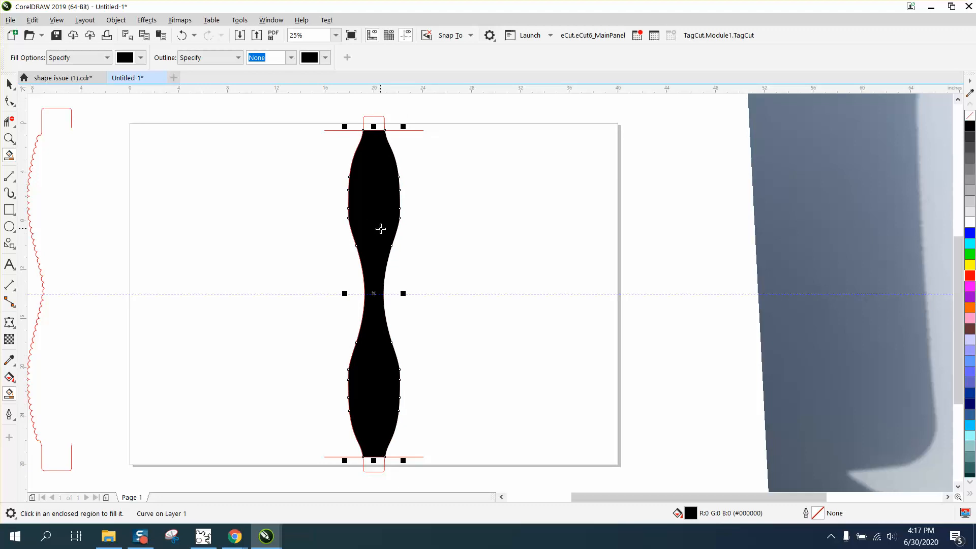
{"action": "key", "text": "Left"}
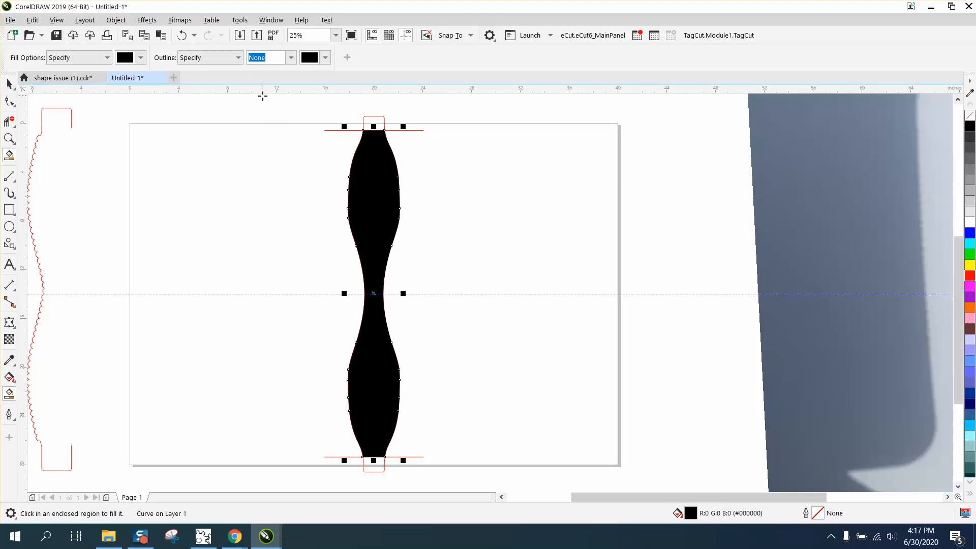
{"action": "left_click", "coordinate": [320, 105]}
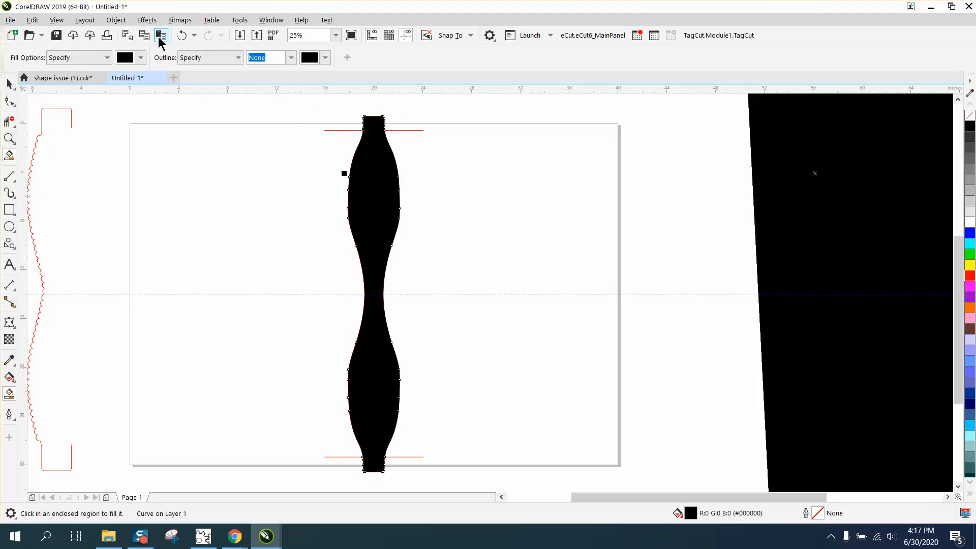
{"action": "left_click", "coordinate": [178, 33]}
Set the nudge distance to 5 inches, move the black shape 10 inches left of the outline, and replace its fill with a red outline.
{"action": "left_click", "coordinate": [9, 84]}
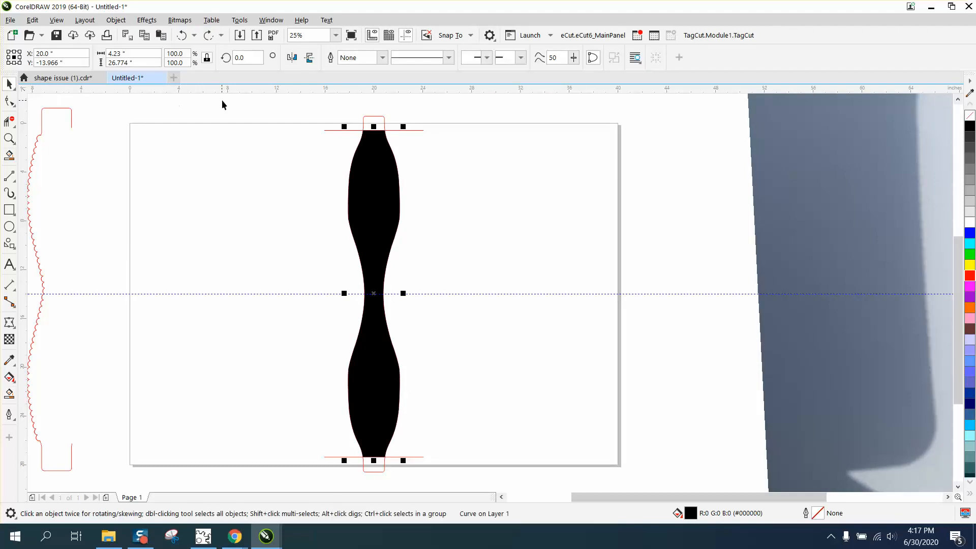
{"action": "left_click", "coordinate": [222, 100]}
{"action": "double_click", "coordinate": [391, 57]}
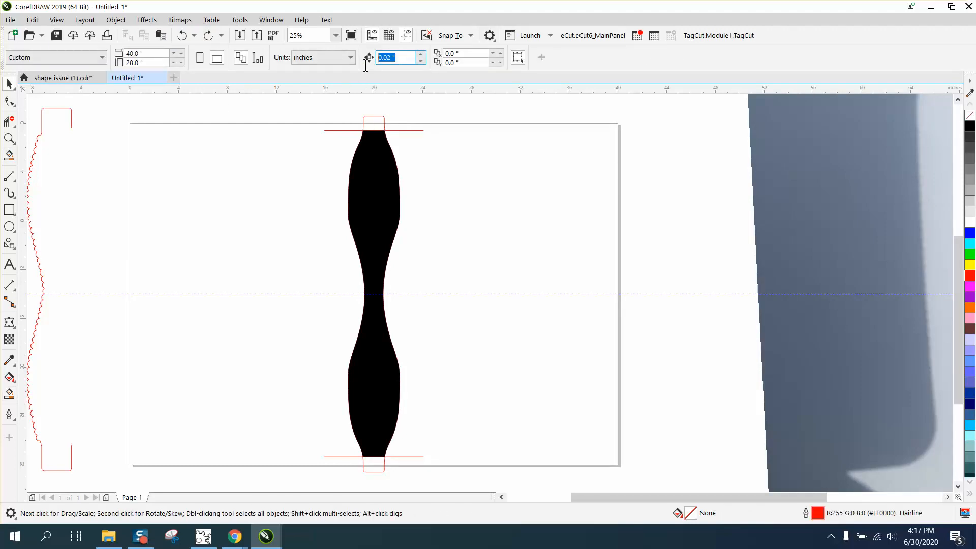
{"action": "type", "text": "5"}
{"action": "left_click", "coordinate": [378, 191]}
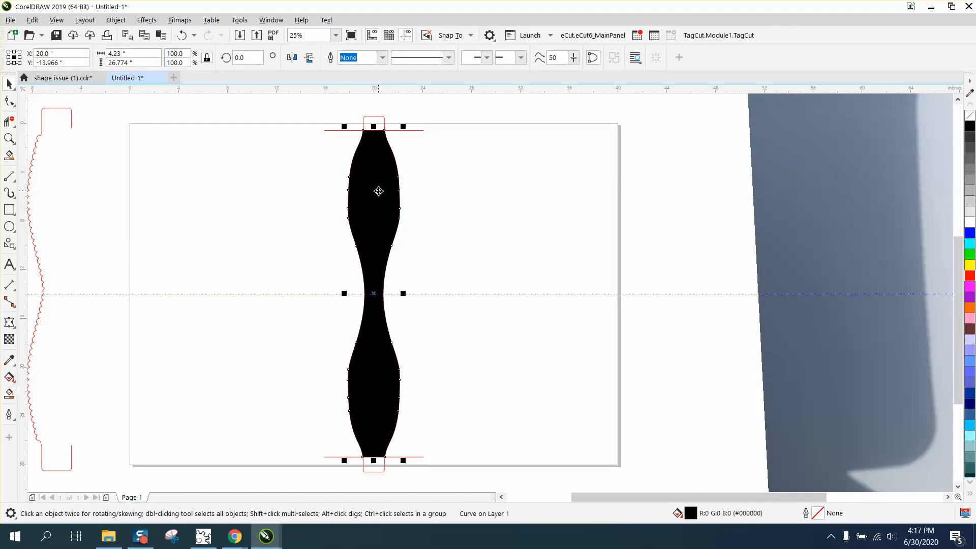
{"action": "key", "text": "Left"}
{"action": "key", "text": "Left"}
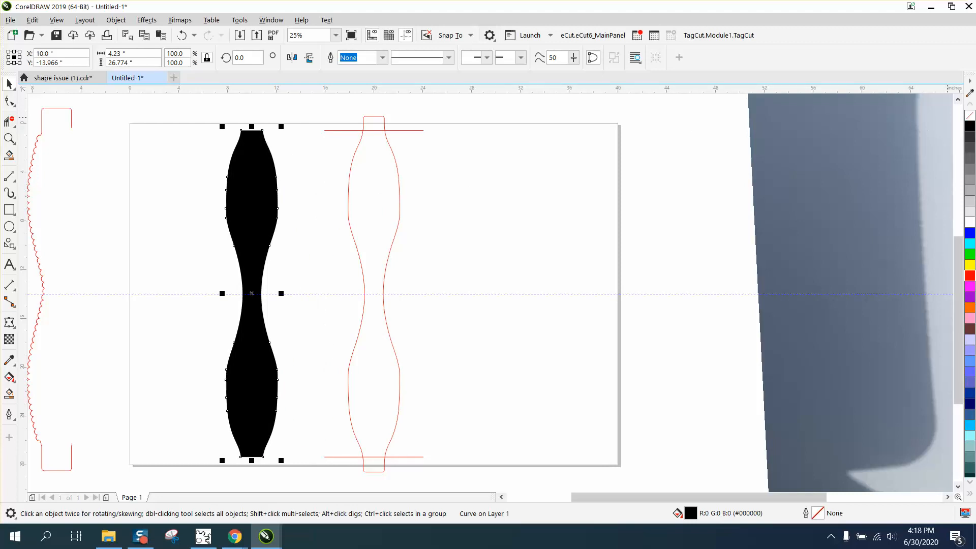
{"action": "left_click", "coordinate": [970, 115]}
{"action": "right_click", "coordinate": [969, 275]}
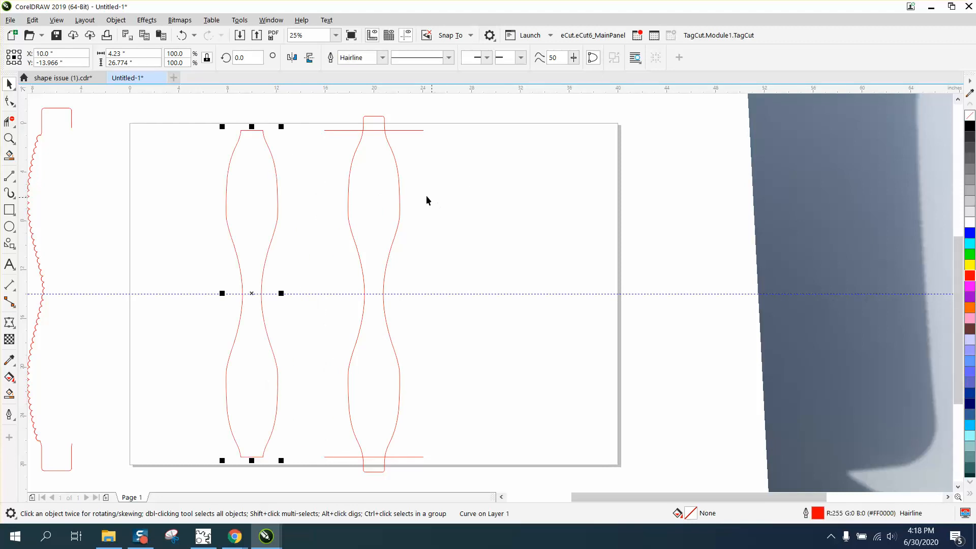
Delete the two horizontal lines crossing the bases of the original outline's end tabs.
{"action": "left_click", "coordinate": [401, 131]}
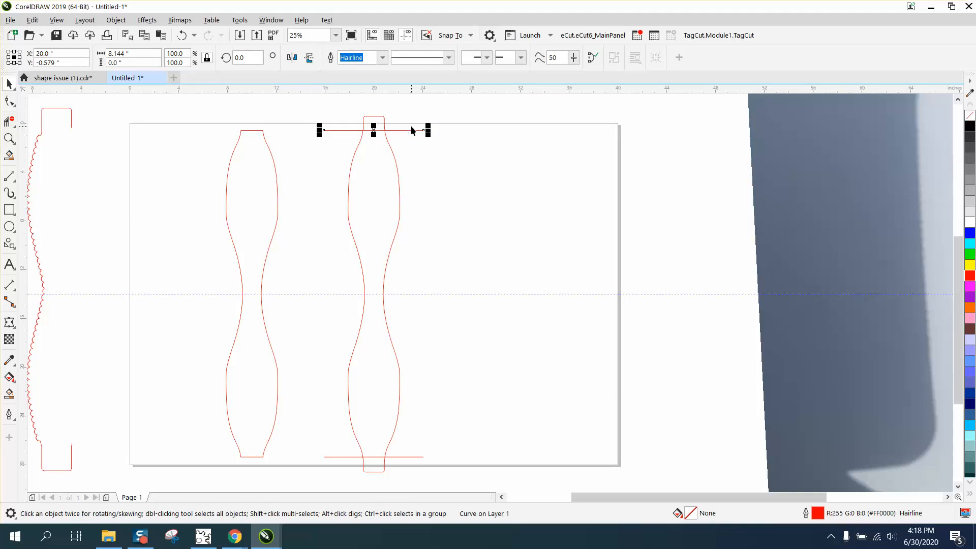
{"action": "key", "text": "Delete"}
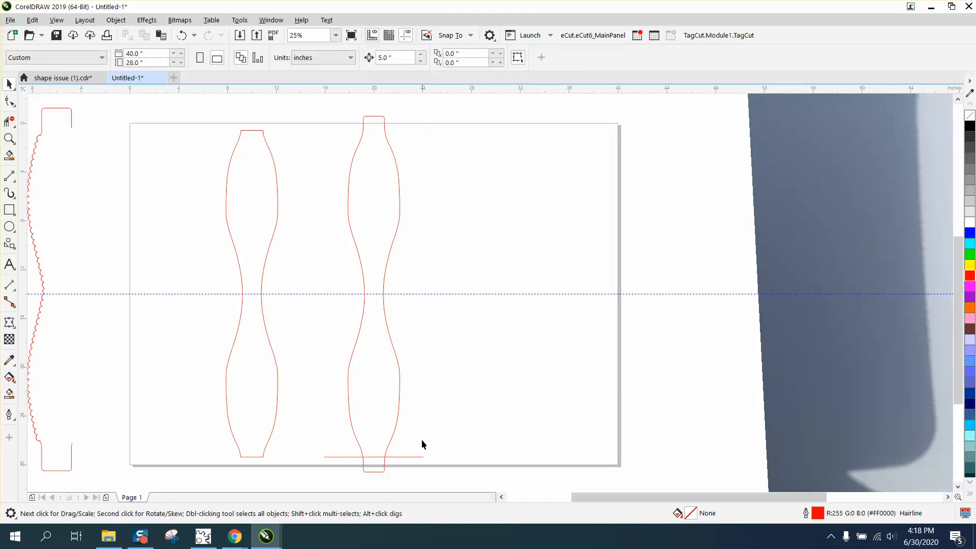
{"action": "left_click", "coordinate": [420, 456]}
{"action": "key", "text": "Delete"}
Break the left shape apart at its two upper corner nodes and remove the top segment with Virtual Segment Delete.
{"action": "left_click", "coordinate": [9, 100]}
{"action": "left_click", "coordinate": [243, 131]}
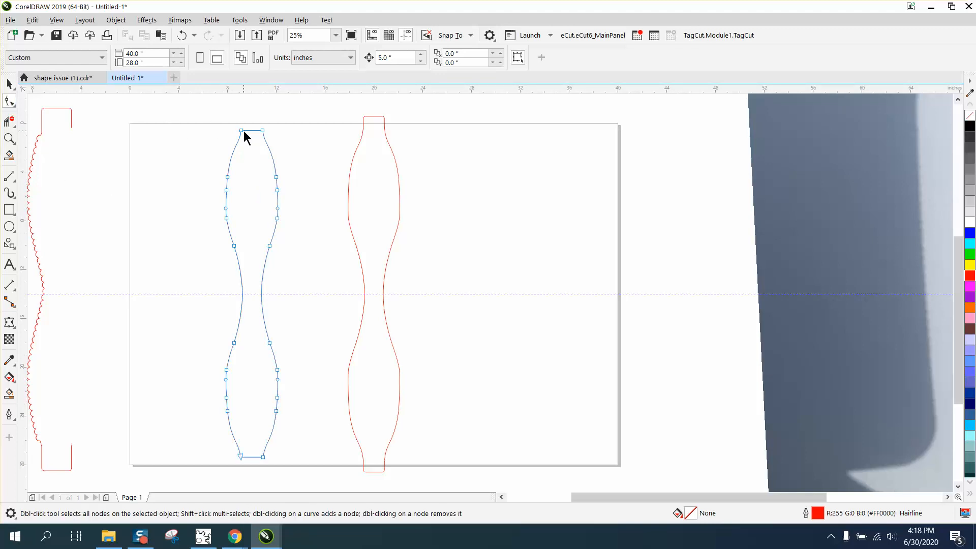
{"action": "left_click_drag", "start_coordinate": [289, 137], "coordinate": [288, 136]}
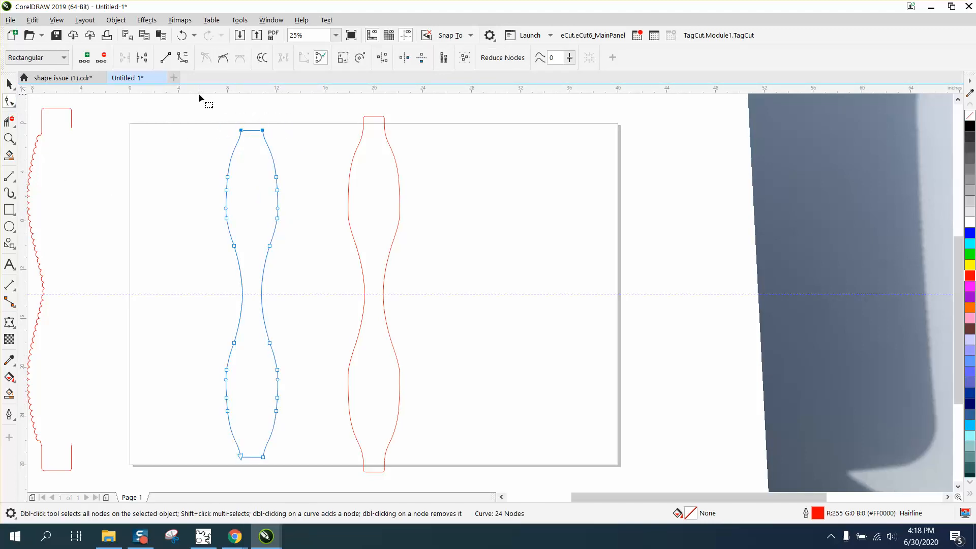
{"action": "right_click", "coordinate": [263, 131]}
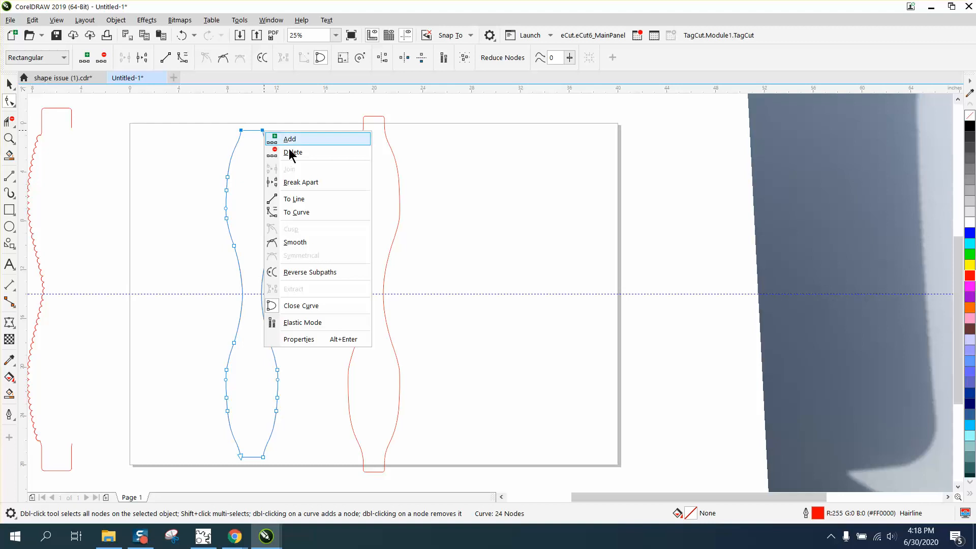
{"action": "left_click", "coordinate": [305, 182]}
{"action": "left_click", "coordinate": [9, 121]}
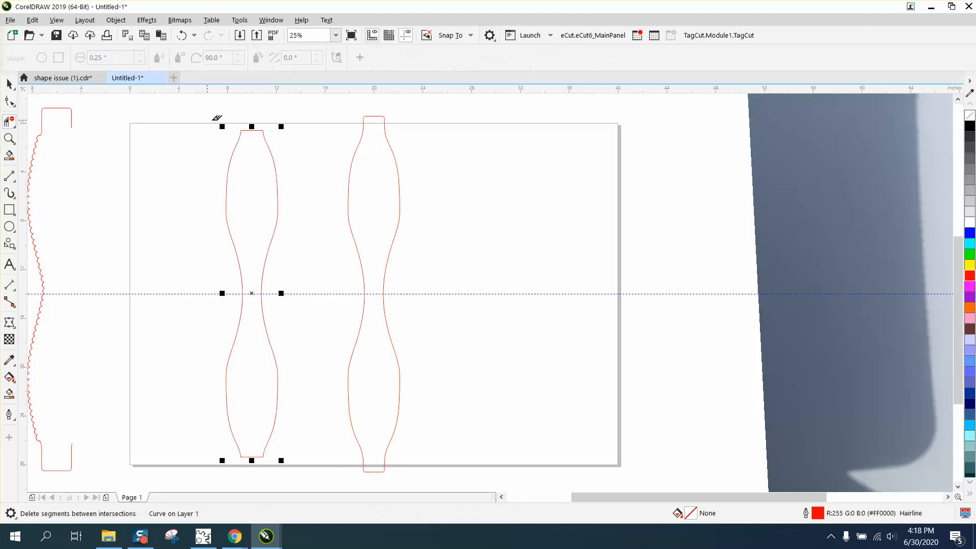
{"action": "left_click", "coordinate": [251, 130]}
Break the left shape apart at its two lower corner nodes and remove the bottom segment with Virtual Segment Delete.
{"action": "left_click", "coordinate": [9, 101]}
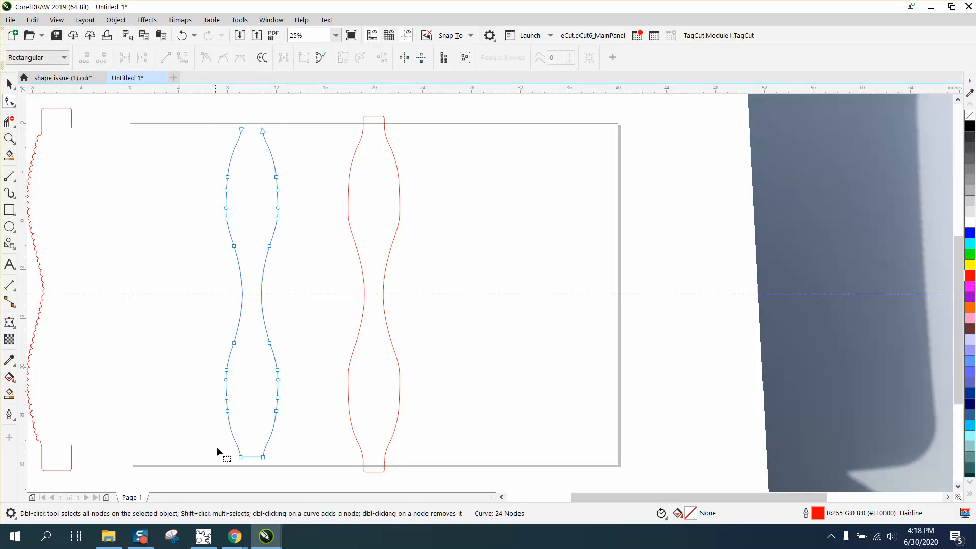
{"action": "left_click_drag", "start_coordinate": [284, 465], "coordinate": [283, 464]}
{"action": "right_click", "coordinate": [263, 458]}
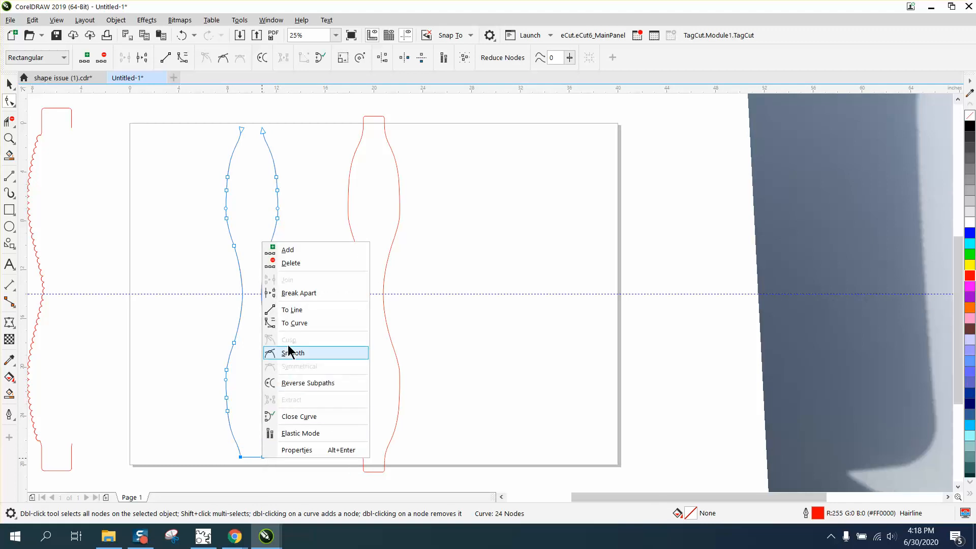
{"action": "left_click", "coordinate": [297, 310]}
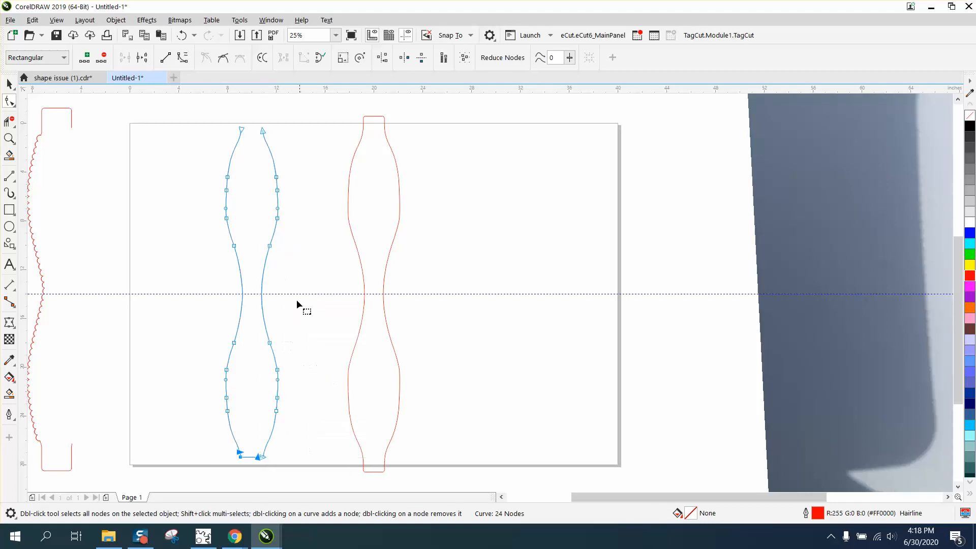
{"action": "left_click", "coordinate": [9, 121]}
{"action": "left_click", "coordinate": [251, 457]}
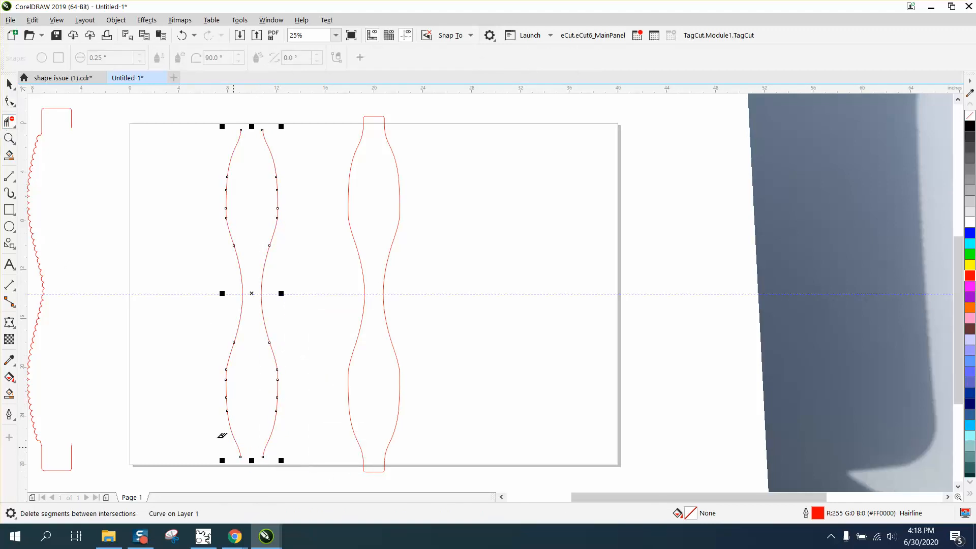
Break the open shape apart into two separate side curves and move its left curve 20 inches to the right.
{"action": "left_click", "coordinate": [9, 84]}
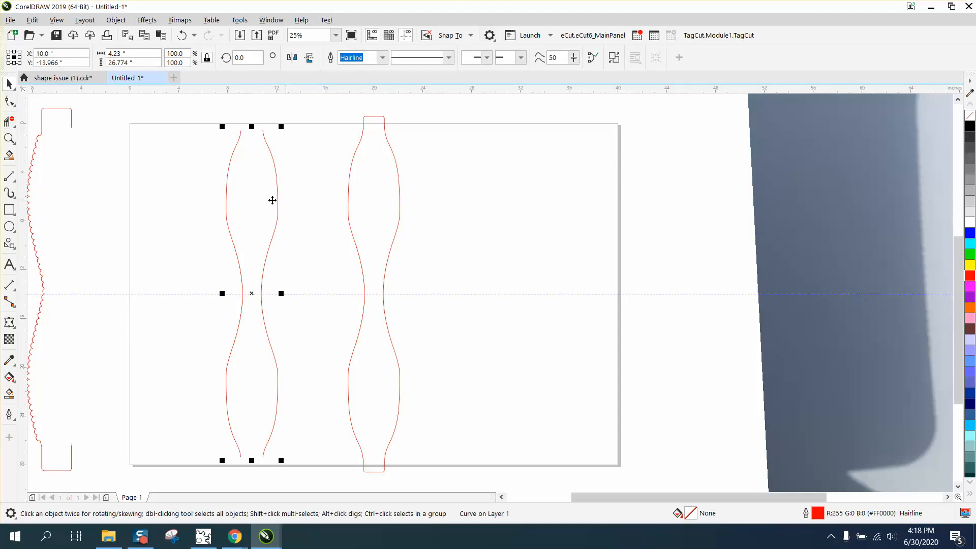
{"action": "left_click", "coordinate": [116, 20]}
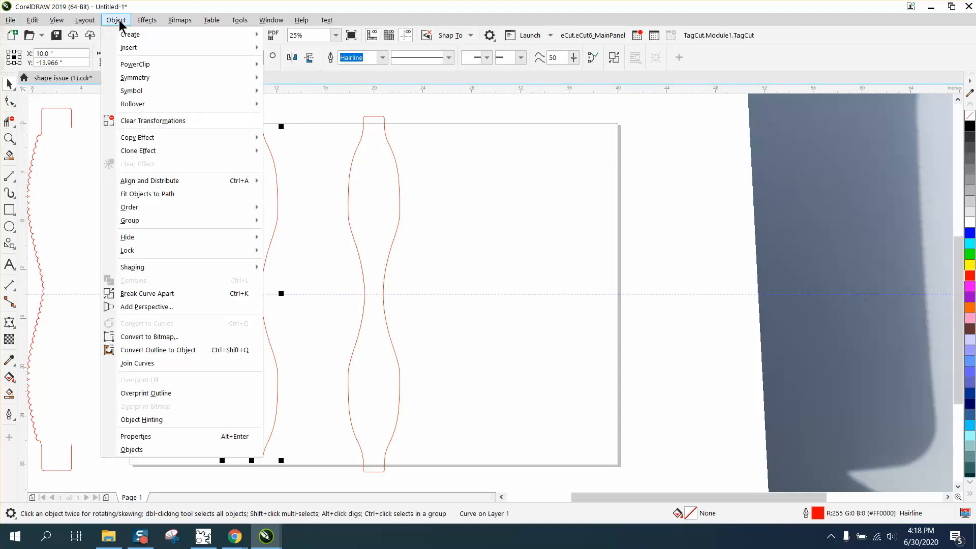
{"action": "left_click", "coordinate": [152, 293]}
{"action": "left_click", "coordinate": [167, 283]}
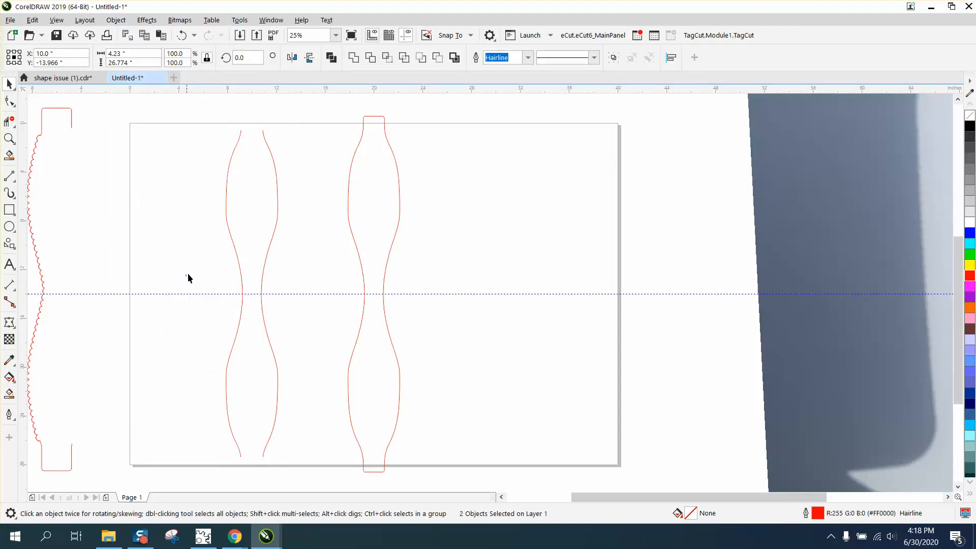
{"action": "left_click", "coordinate": [236, 254]}
{"action": "key", "text": "Right"}
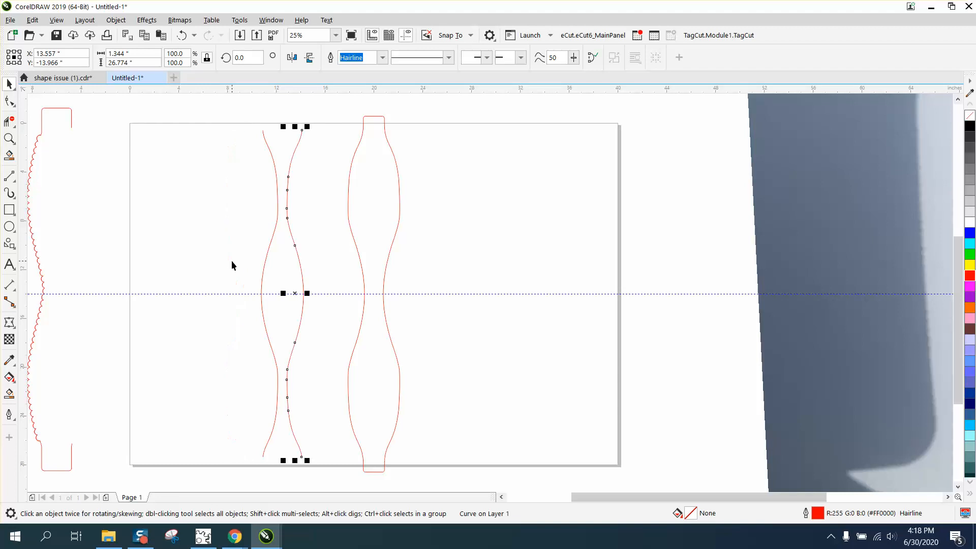
{"action": "key", "text": "Right"}
{"action": "key", "text": "Right"}
{"action": "key", "text": "Right"}
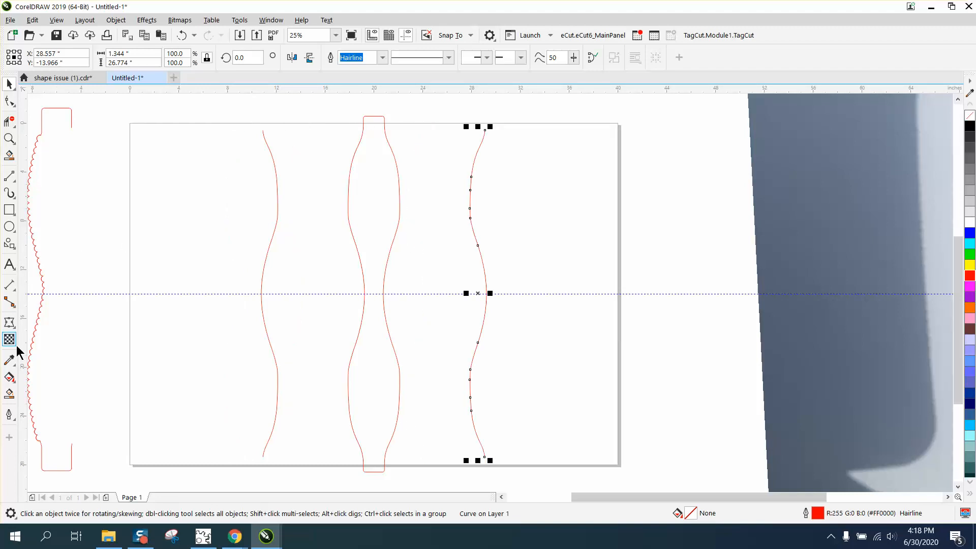
Draw a circle about 0.75 inches across near the page's upper-right corner and scale it down to about 0.63 inches.
{"action": "left_click", "coordinate": [14, 233]}
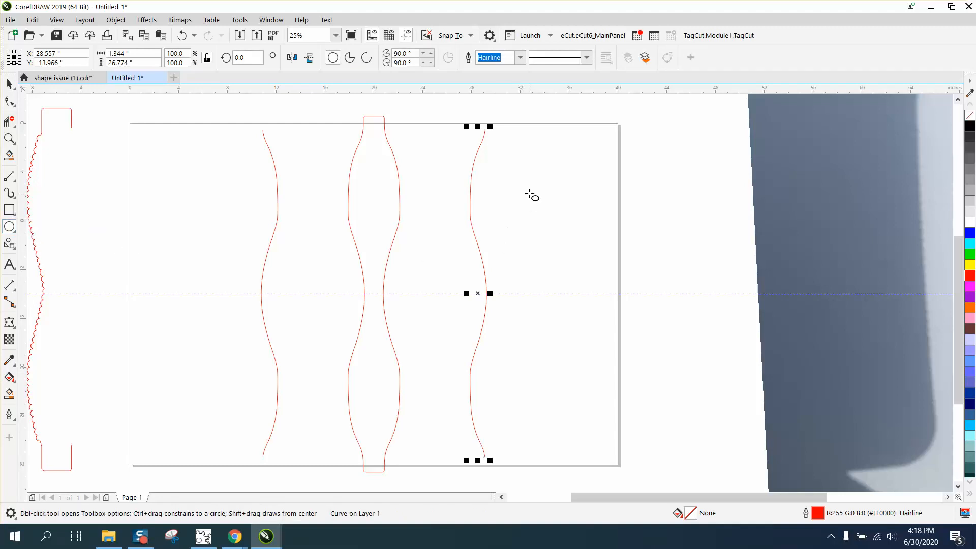
{"action": "left_click_drag", "start_coordinate": [558, 144], "coordinate": [544, 153]}
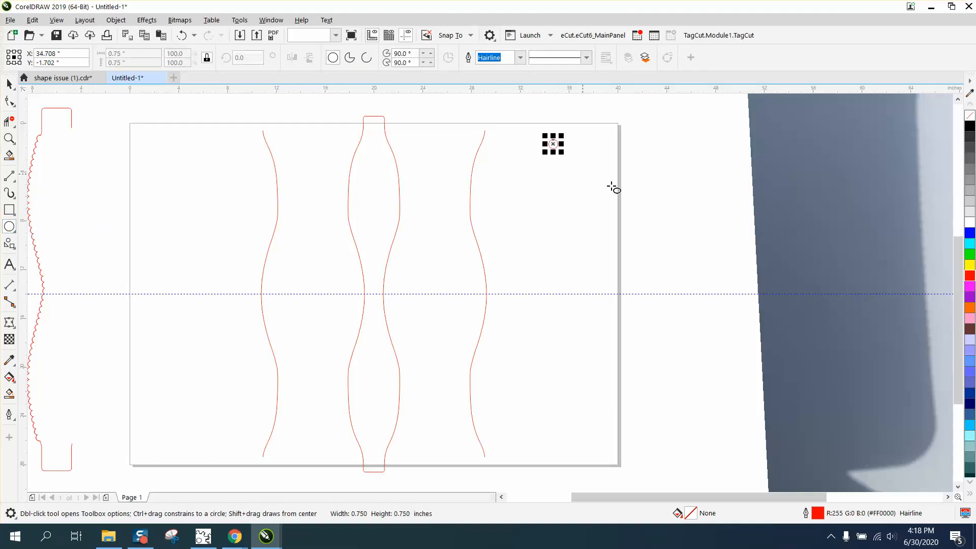
{"action": "left_click", "coordinate": [9, 139]}
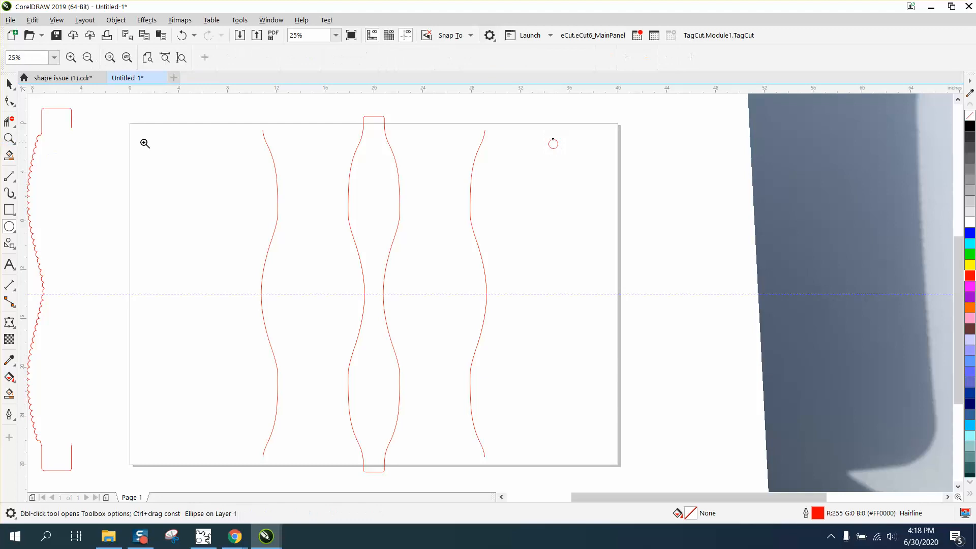
{"action": "left_click_drag", "start_coordinate": [534, 127], "coordinate": [613, 186]}
{"action": "left_click", "coordinate": [10, 85]}
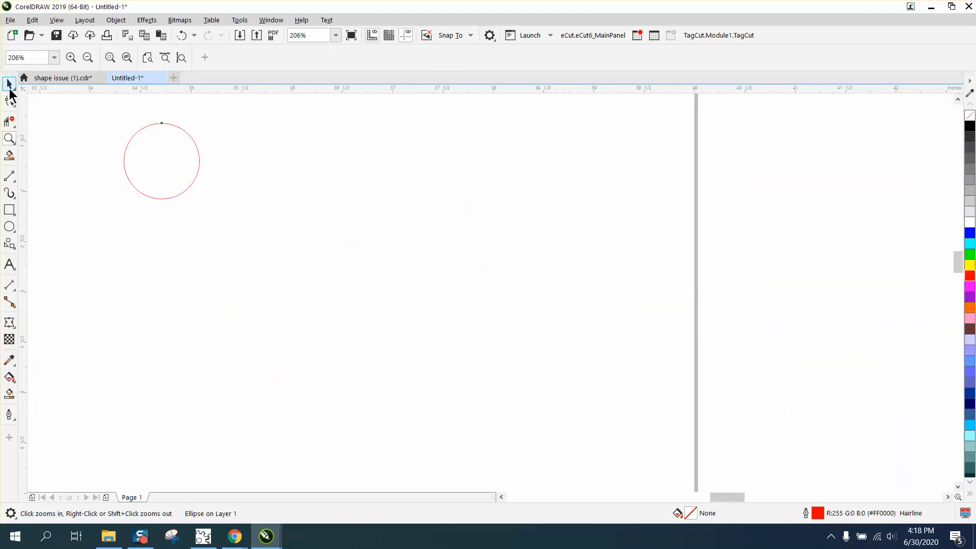
{"action": "left_click_drag", "start_coordinate": [204, 121], "coordinate": [191, 134]}
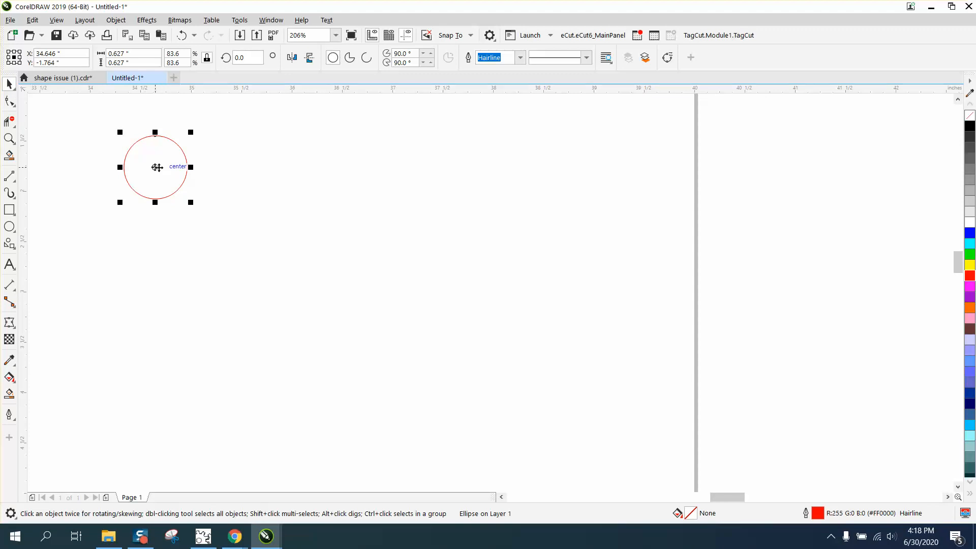
Copy the circle about 1.9 inches to the right and blend the two circles with 50 steps.
{"action": "left_click_drag", "start_coordinate": [157, 168], "coordinate": [348, 177]}
{"action": "right_click", "coordinate": [349, 178]}
{"action": "left_click_drag", "start_coordinate": [83, 123], "coordinate": [104, 147]}
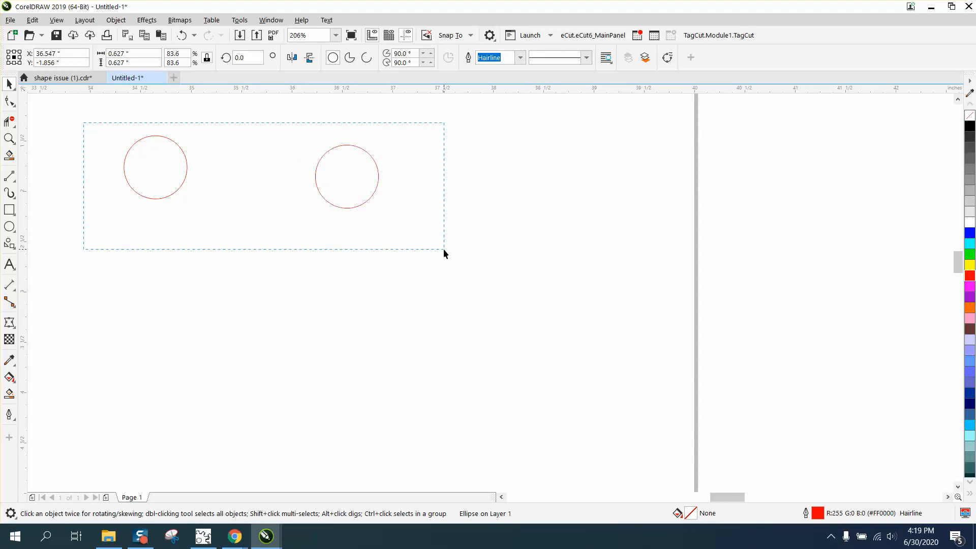
{"action": "left_click_drag", "start_coordinate": [443, 248], "coordinate": [443, 248]}
{"action": "scroll", "coordinate": [456, 248], "scroll_direction": "down", "scroll_amount": 2}
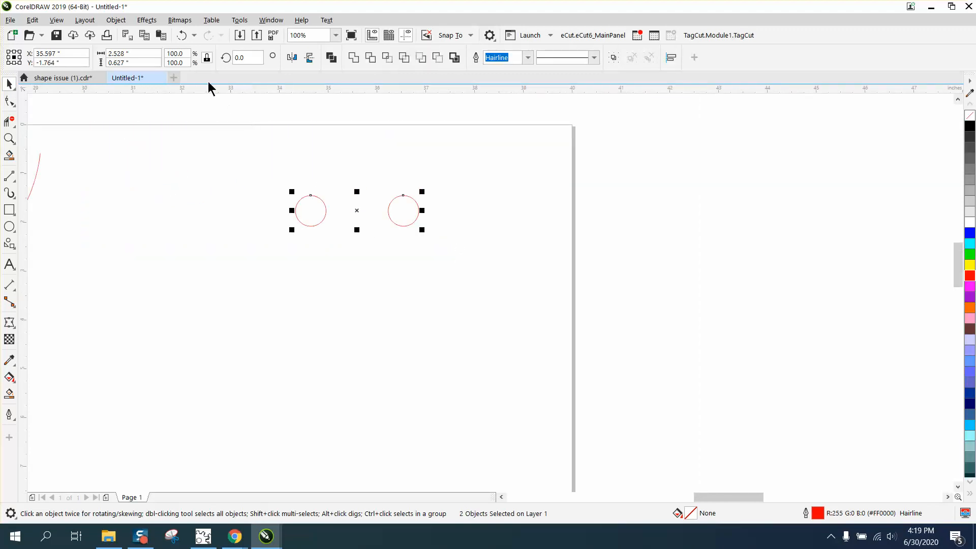
{"action": "left_click", "coordinate": [144, 20]}
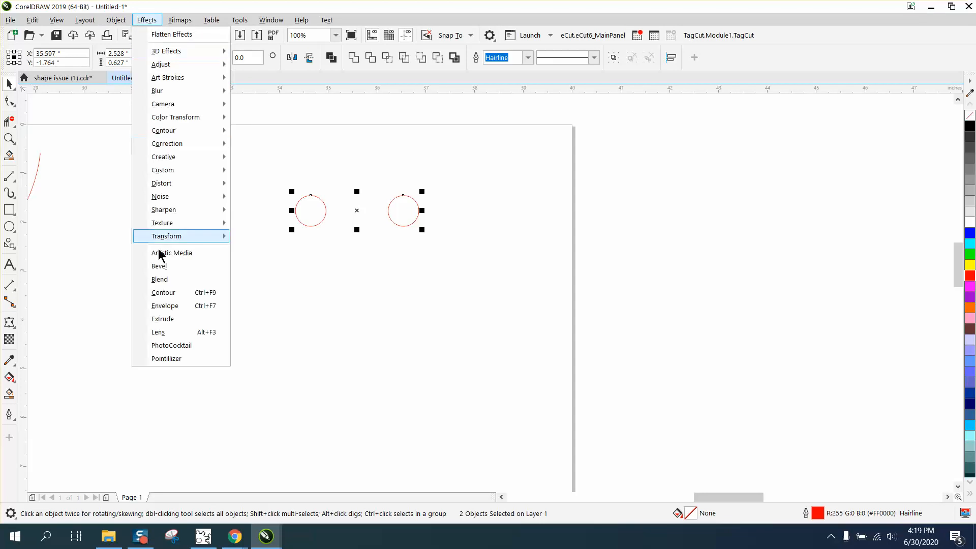
{"action": "left_click", "coordinate": [161, 281]}
{"action": "left_click_drag", "start_coordinate": [809, 131], "coordinate": [750, 137]}
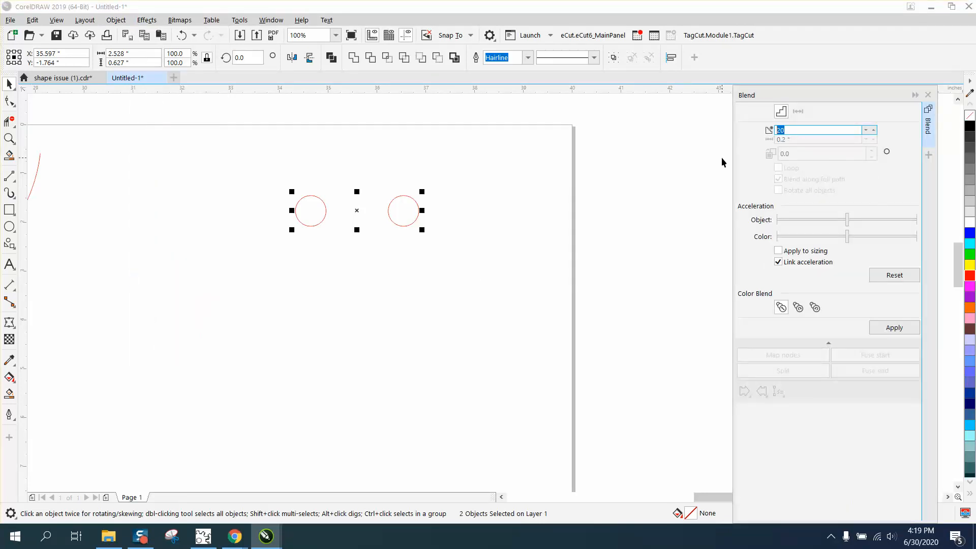
{"action": "type", "text": "50"}
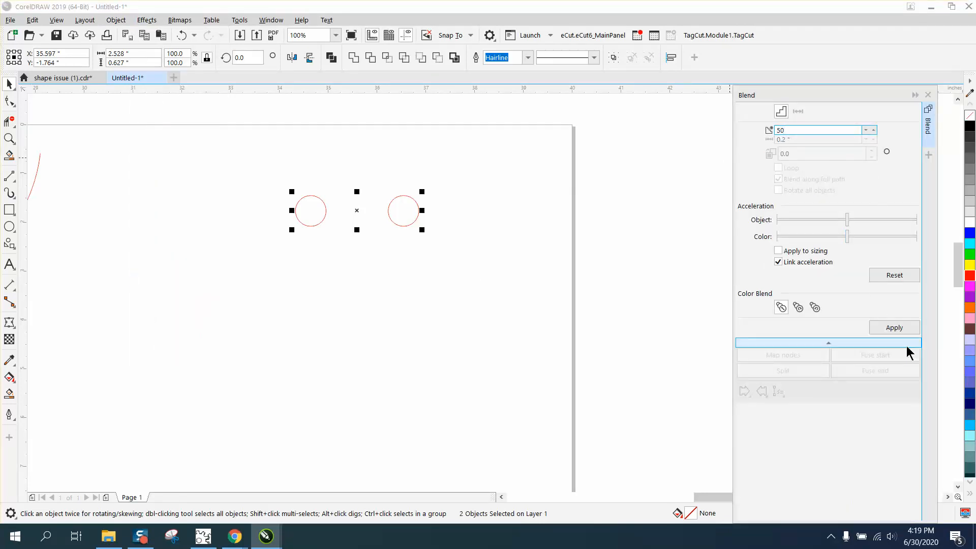
{"action": "left_click", "coordinate": [891, 328]}
Assign the moved side curve as the circle blend's new path and apply the blend along the full path.
{"action": "scroll", "coordinate": [710, 317], "scroll_direction": "down", "scroll_amount": 2}
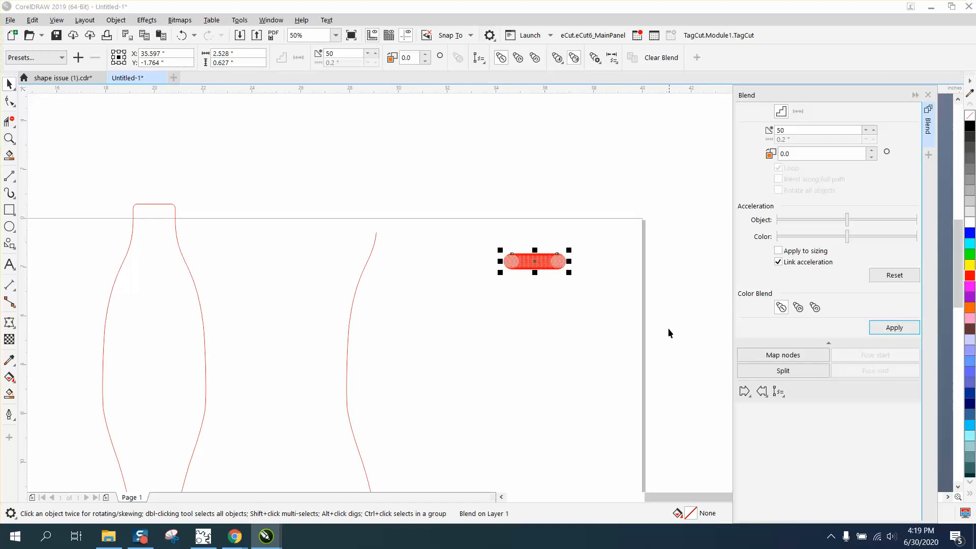
{"action": "left_click", "coordinate": [785, 394]}
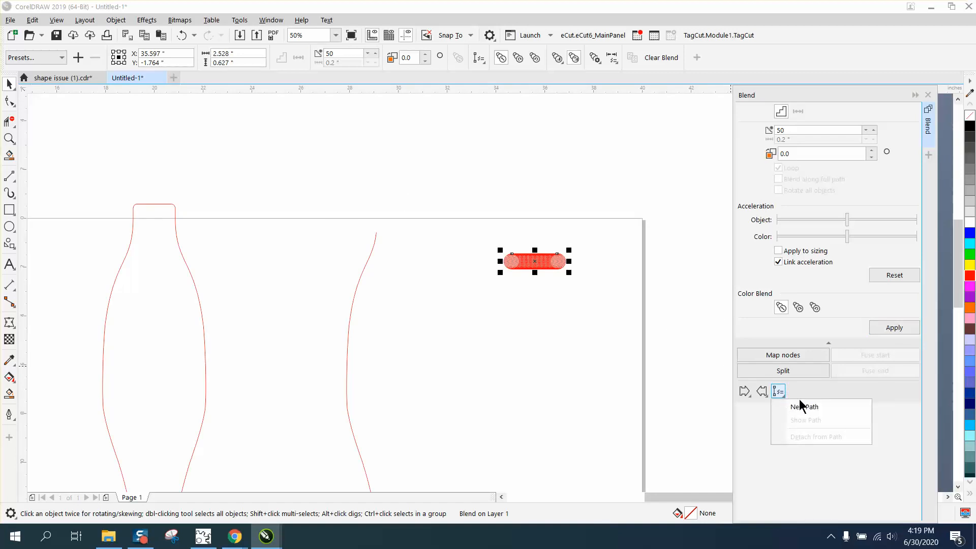
{"action": "left_click", "coordinate": [801, 405]}
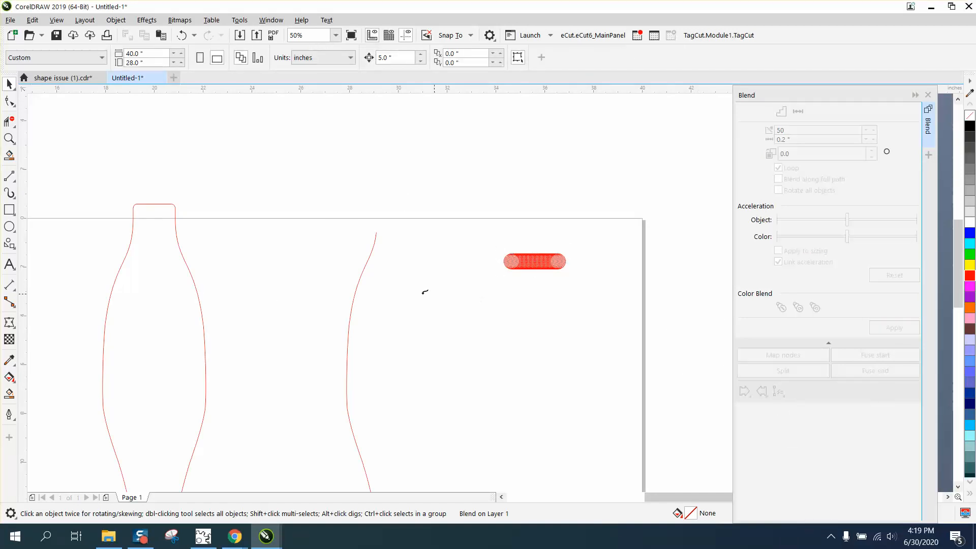
{"action": "left_click", "coordinate": [357, 292]}
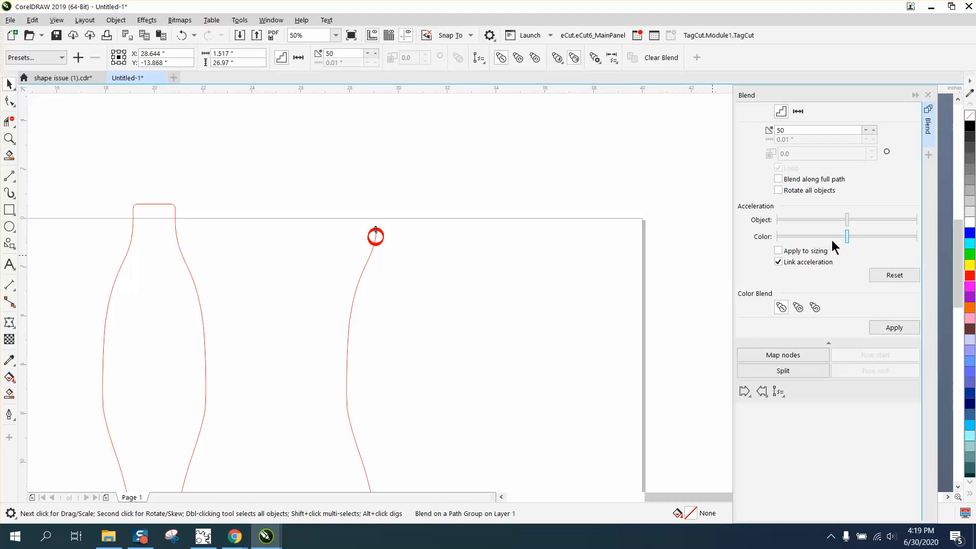
{"action": "left_click", "coordinate": [789, 180]}
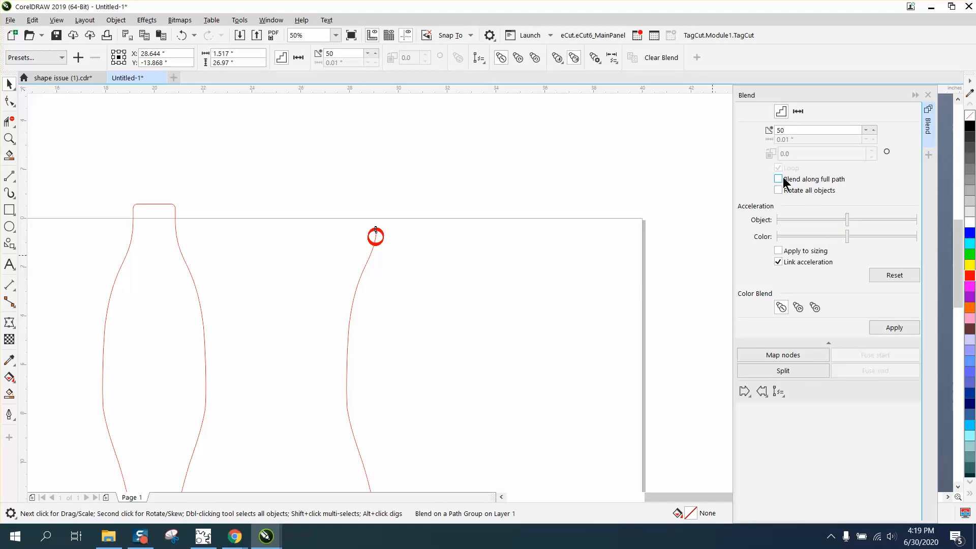
{"action": "left_click", "coordinate": [900, 330]}
Examine how the blended circles overlap and spread along the entire side curve.
{"action": "scroll", "coordinate": [512, 264], "scroll_direction": "down", "scroll_amount": 1}
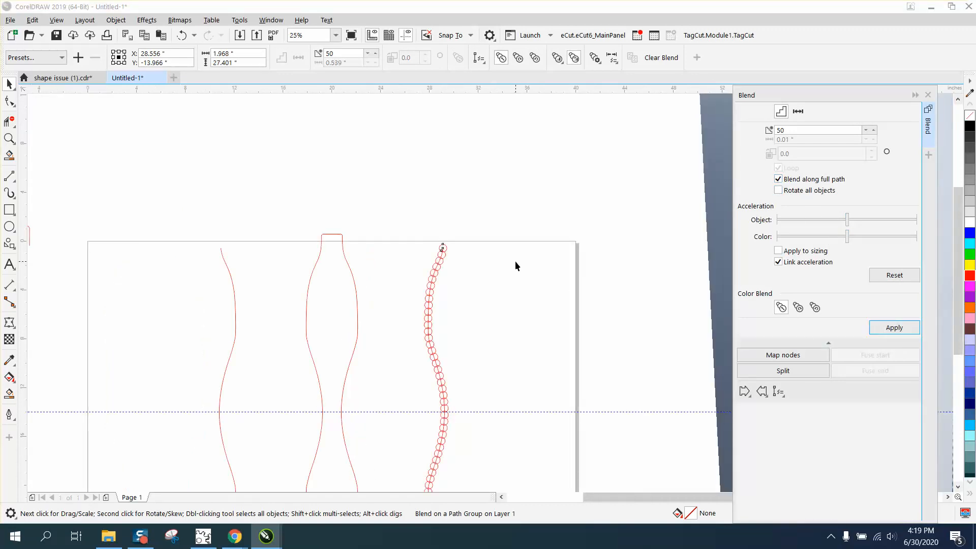
{"action": "scroll", "coordinate": [515, 261], "scroll_direction": "down", "scroll_amount": 1}
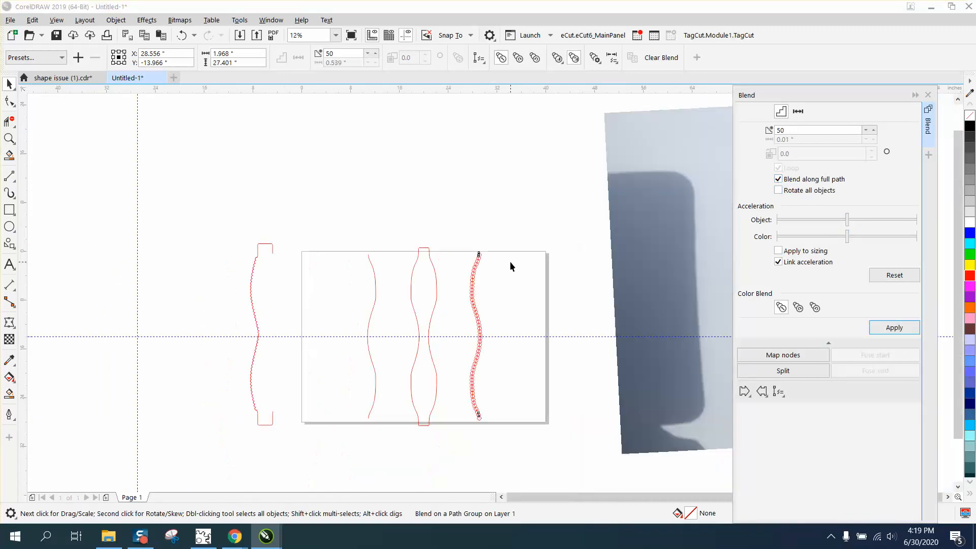
{"action": "left_click", "coordinate": [9, 84]}
{"action": "left_click", "coordinate": [9, 138]}
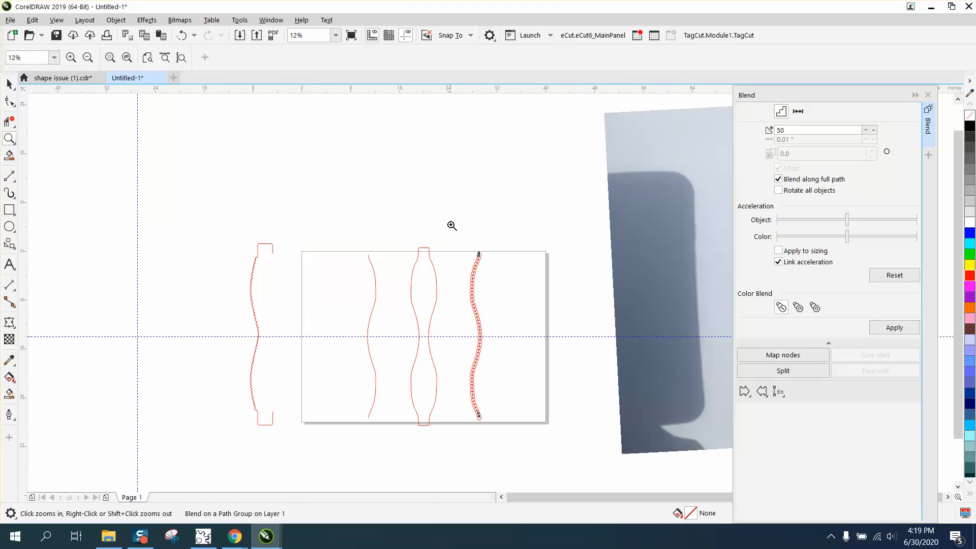
{"action": "left_click_drag", "start_coordinate": [452, 233], "coordinate": [564, 459]}
{"action": "left_click", "coordinate": [9, 85]}
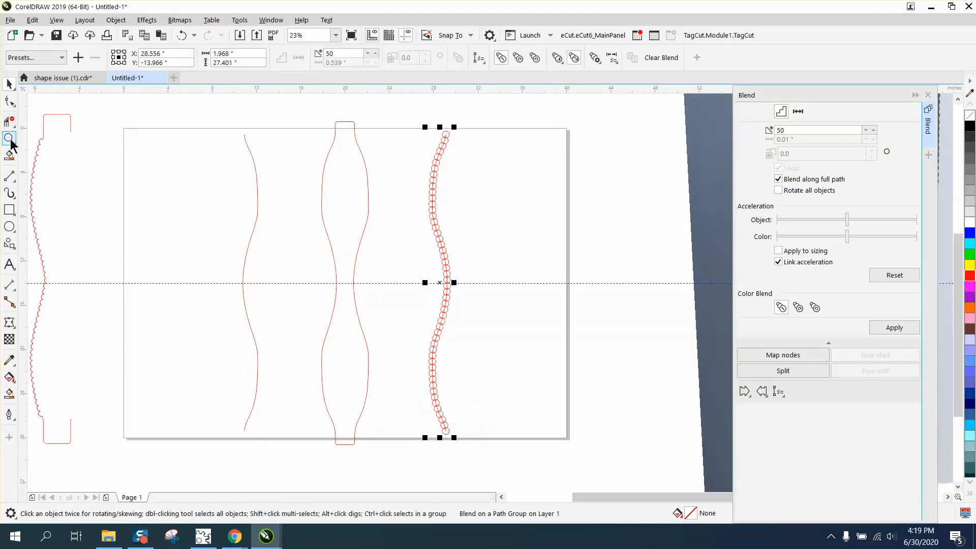
{"action": "left_click", "coordinate": [9, 139]}
{"action": "left_click_drag", "start_coordinate": [400, 139], "coordinate": [496, 195]}
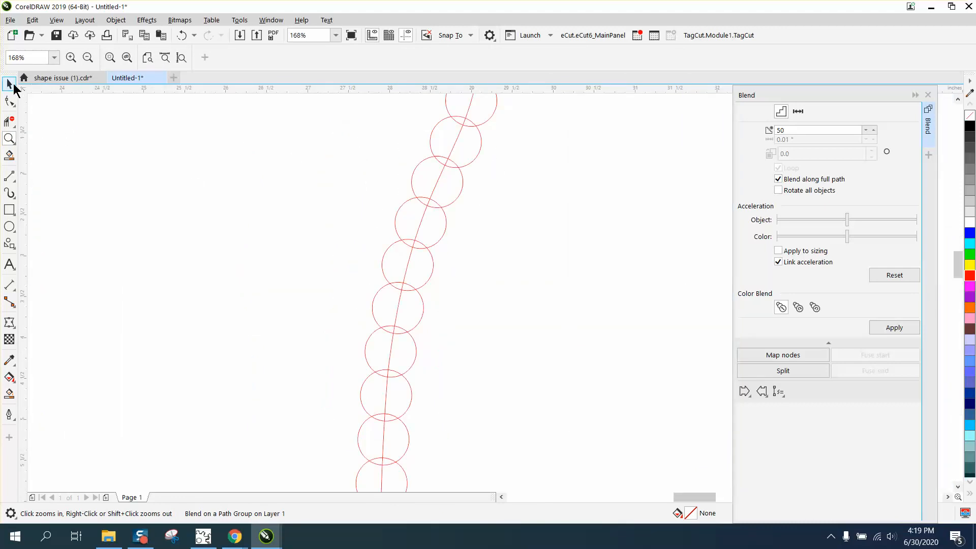
{"action": "left_click", "coordinate": [11, 85]}
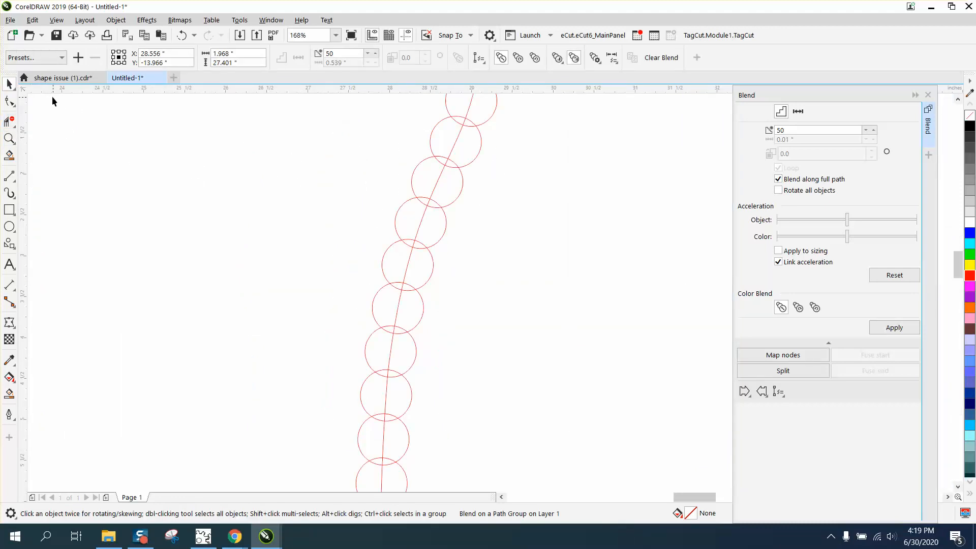
{"action": "scroll", "coordinate": [135, 193], "scroll_direction": "down", "scroll_amount": 2}
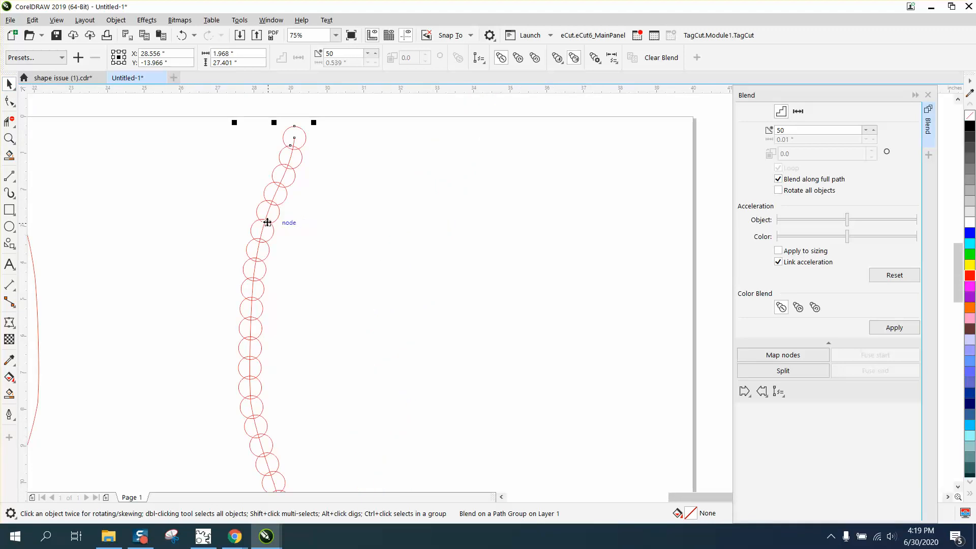
Break the circle blend apart from its path and clear the selection.
{"action": "left_click", "coordinate": [115, 20]}
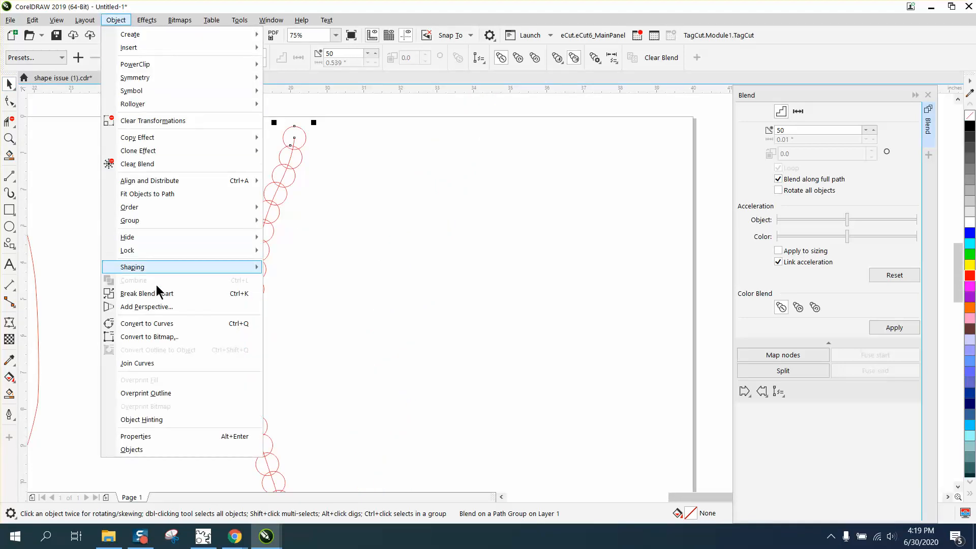
{"action": "left_click", "coordinate": [157, 293]}
{"action": "left_click", "coordinate": [249, 201]}
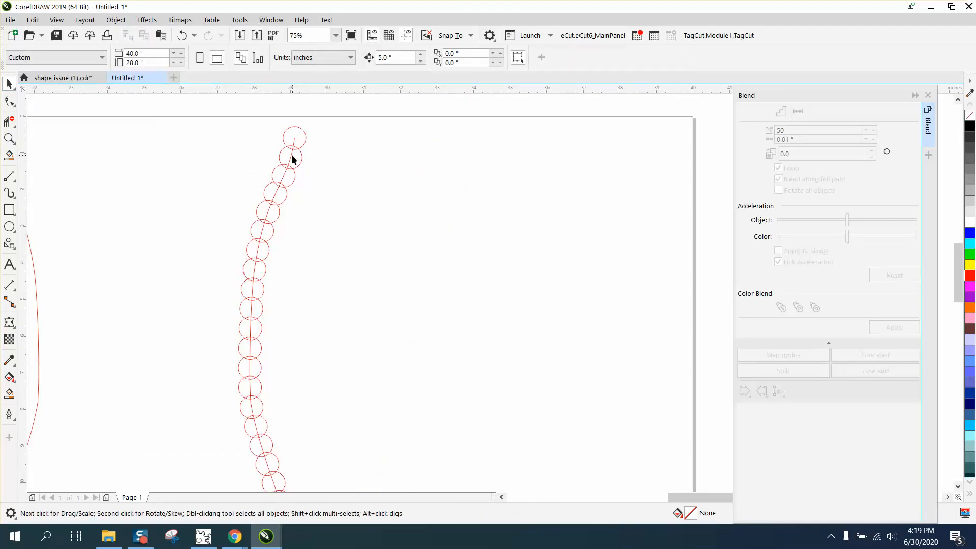
Try moving the grouped circles off their curve and 10 inches left onto the middle shape, and return them to their place.
{"action": "left_click_drag", "start_coordinate": [293, 159], "coordinate": [372, 158]}
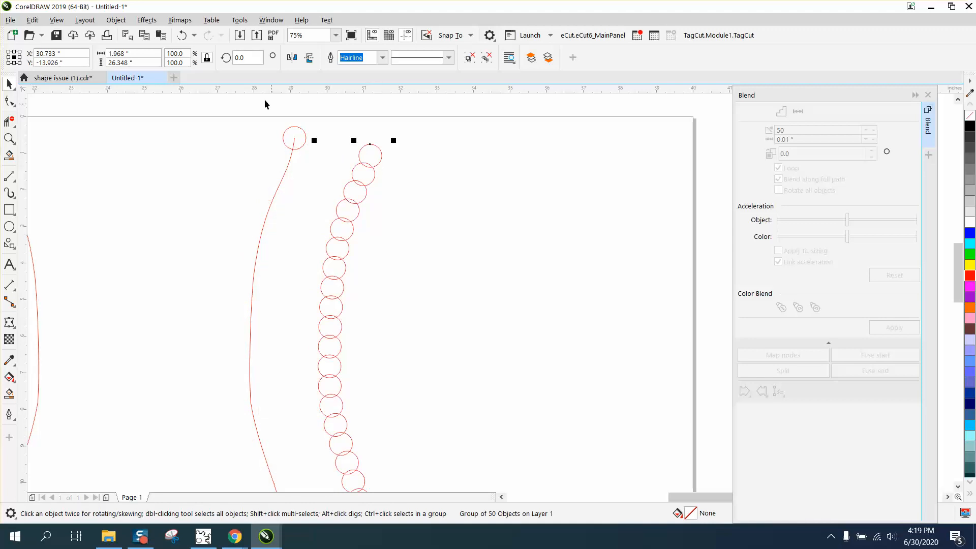
{"action": "left_click", "coordinate": [183, 35]}
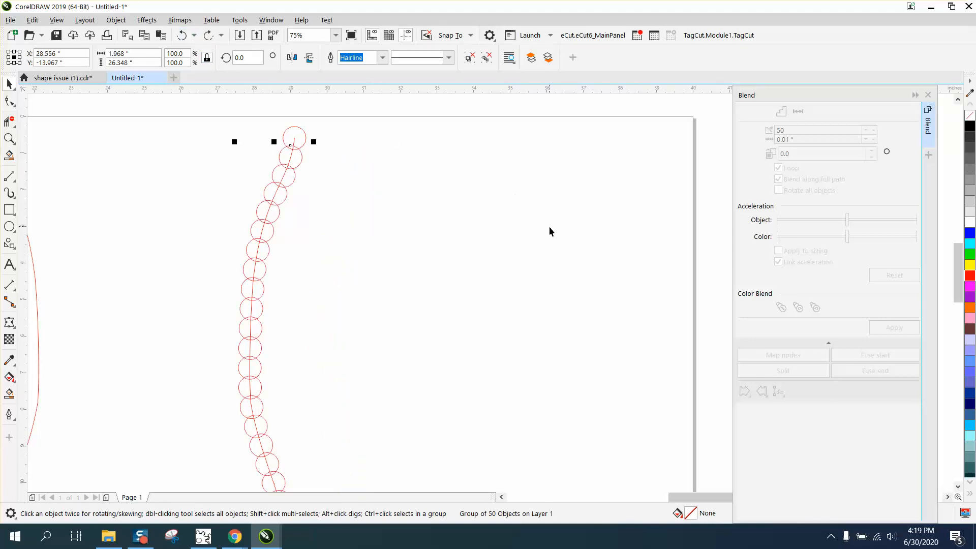
{"action": "scroll", "coordinate": [558, 227], "scroll_direction": "down", "scroll_amount": 1}
{"action": "key", "text": "Left"}
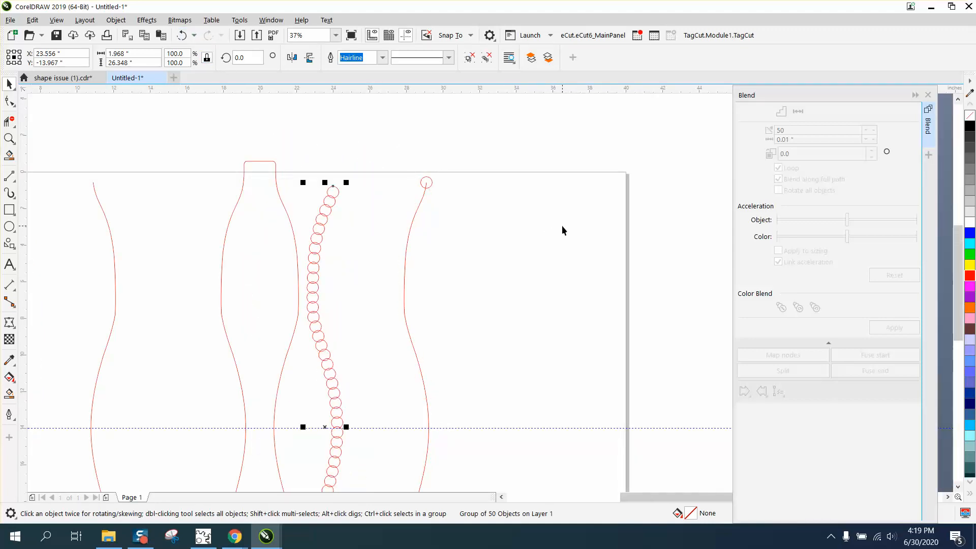
{"action": "key", "text": "Left"}
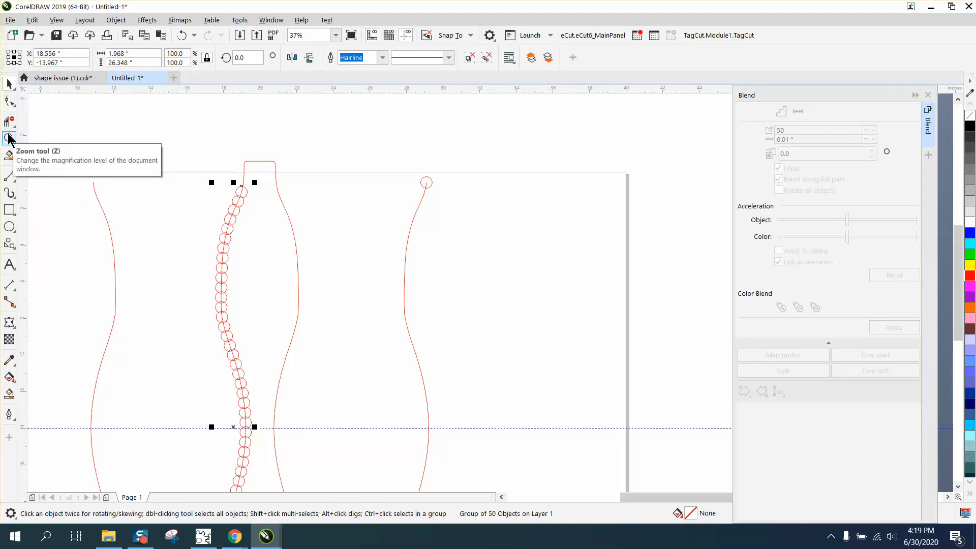
{"action": "key", "text": "Right"}
{"action": "key", "text": "Right"}
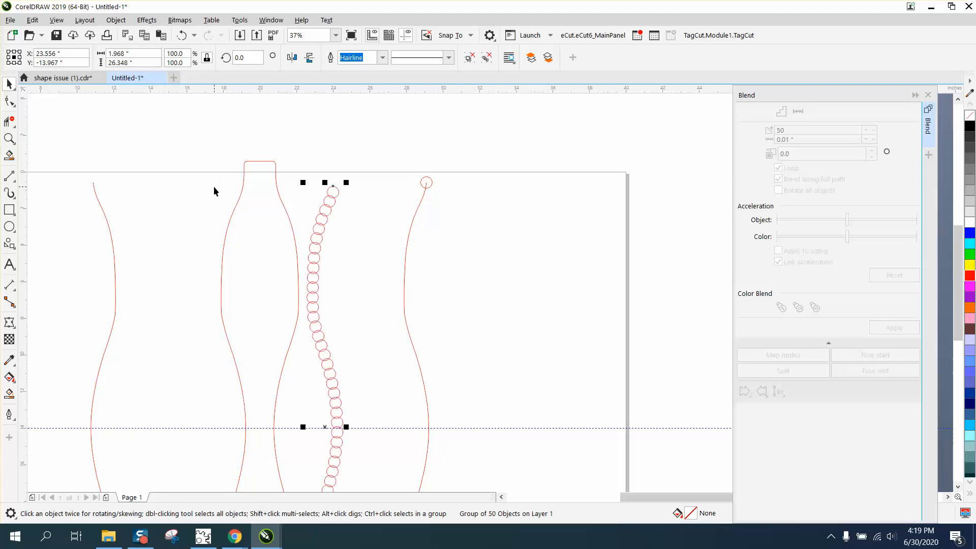
Delete the single circles at both ends of the chain and move the path curve 5 inches to the right.
{"action": "scroll", "coordinate": [308, 180], "scroll_direction": "down", "scroll_amount": 2}
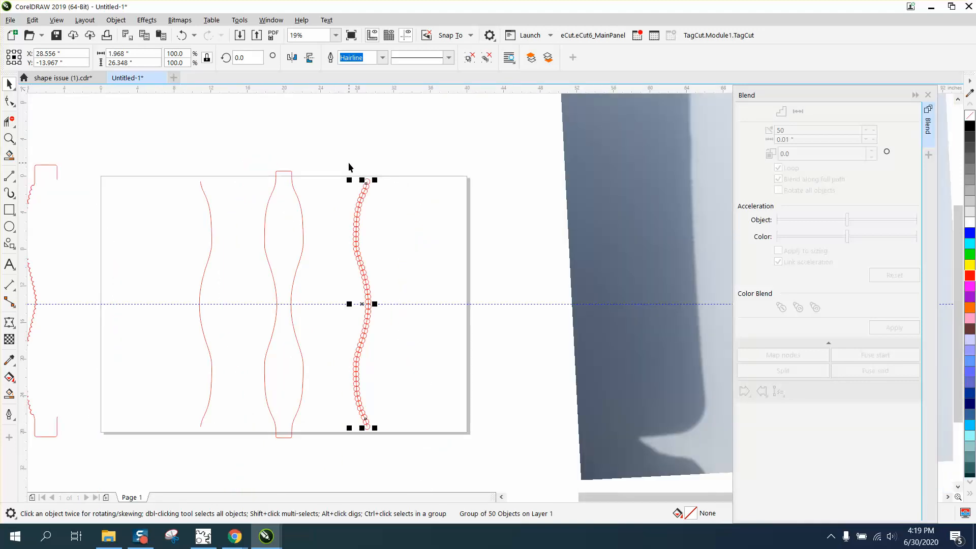
{"action": "left_click", "coordinate": [349, 162]}
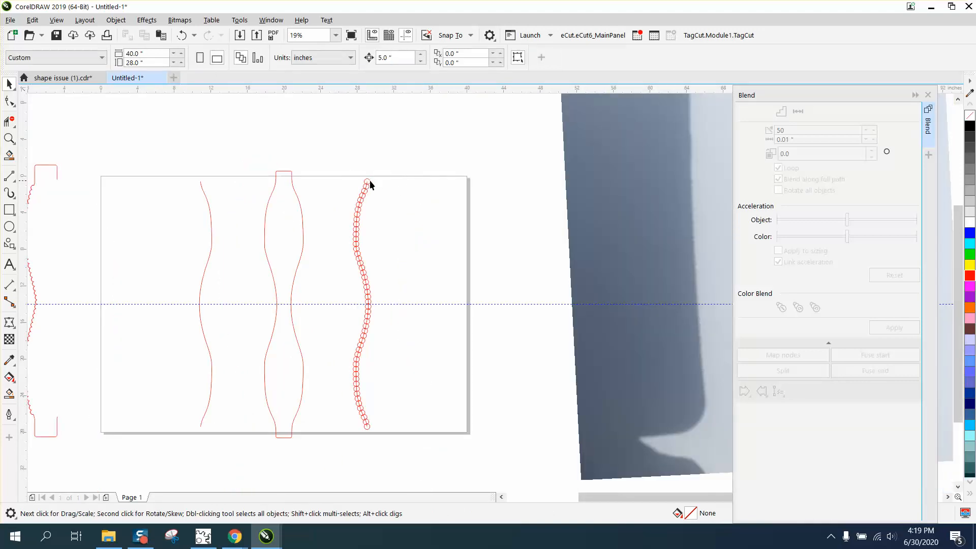
{"action": "left_click", "coordinate": [370, 181]}
{"action": "left_click", "coordinate": [427, 201]}
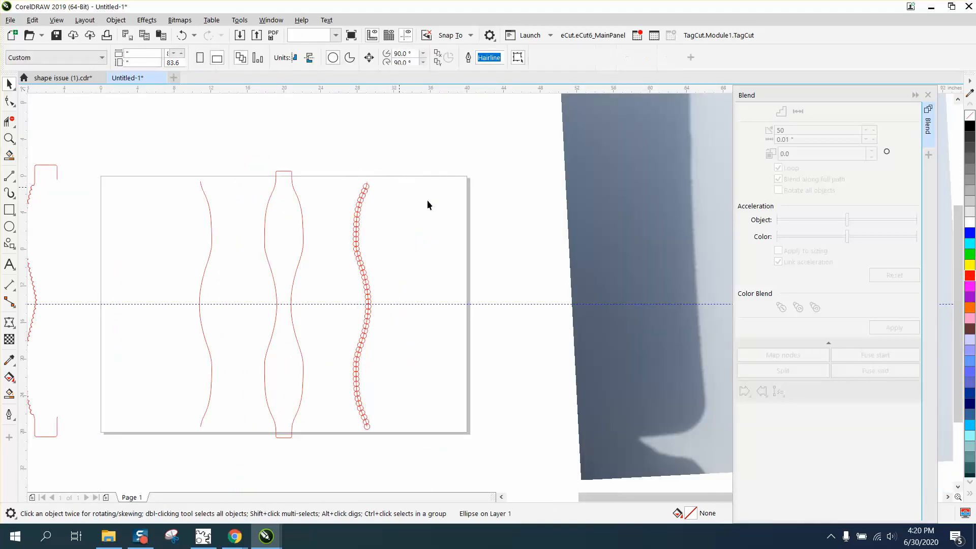
{"action": "left_click", "coordinate": [368, 428]}
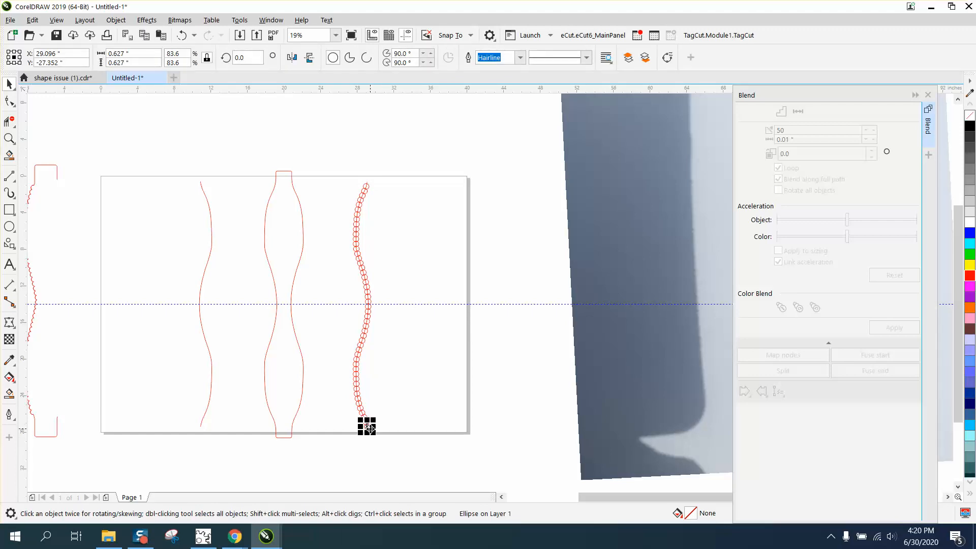
{"action": "key", "text": "Delete"}
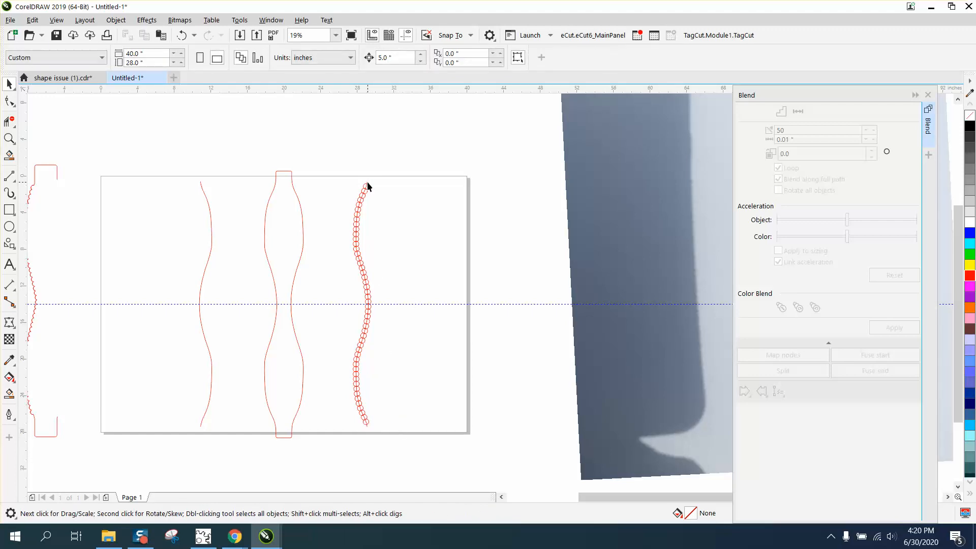
{"action": "left_click", "coordinate": [368, 186]}
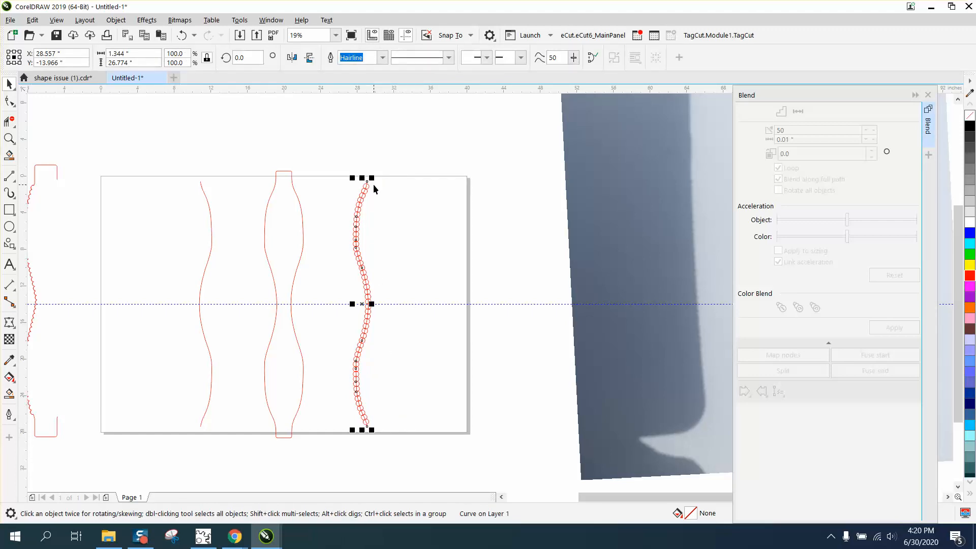
{"action": "key", "text": "shift+Right"}
Ungroup the chain of 50 circles and weld them into a single scalloped outline.
{"action": "left_click_drag", "start_coordinate": [347, 175], "coordinate": [351, 342]}
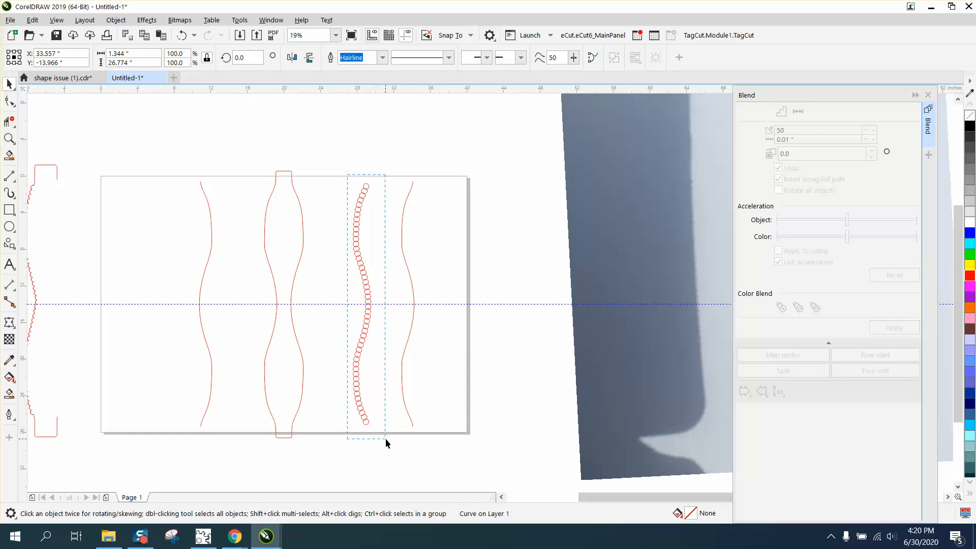
{"action": "left_click_drag", "start_coordinate": [386, 439], "coordinate": [386, 437]}
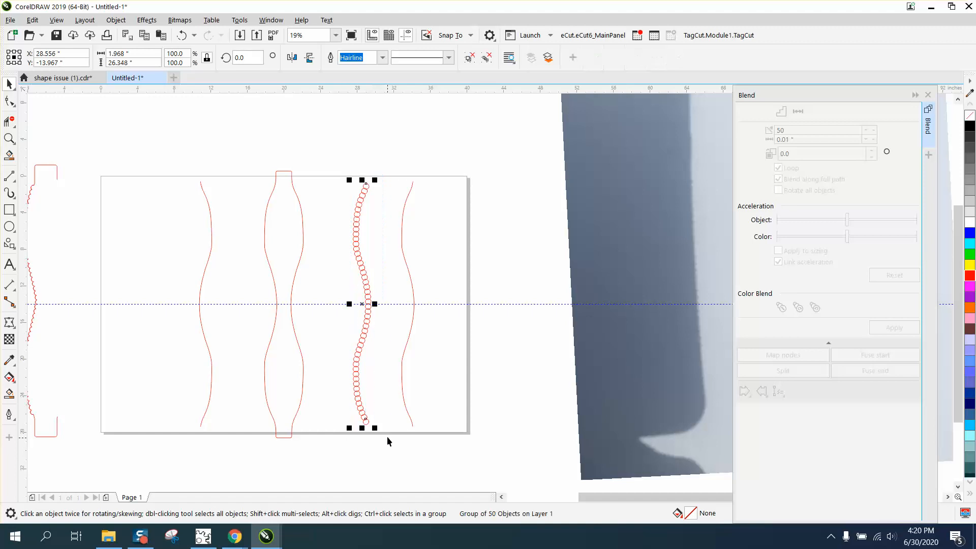
{"action": "left_click", "coordinate": [123, 23]}
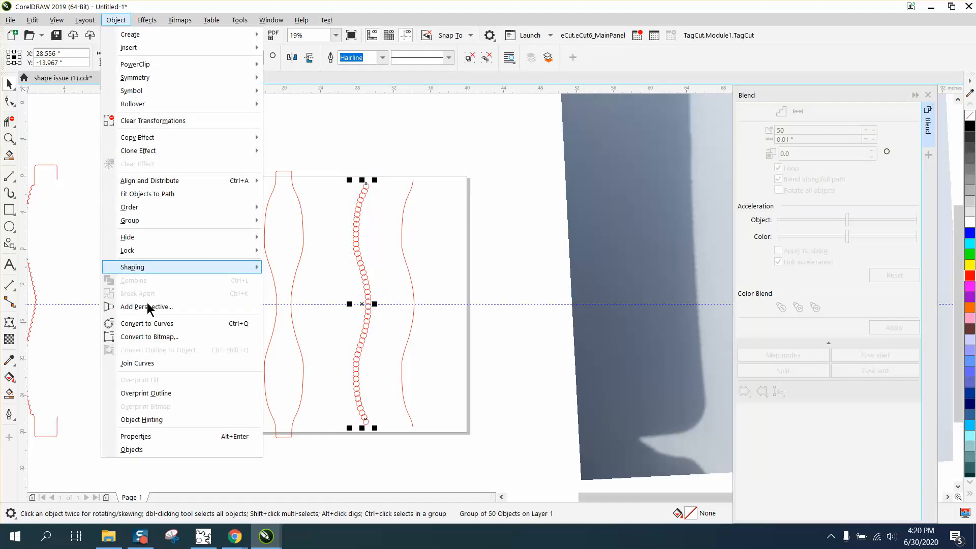
{"action": "mouse_move", "coordinate": [254, 221]}
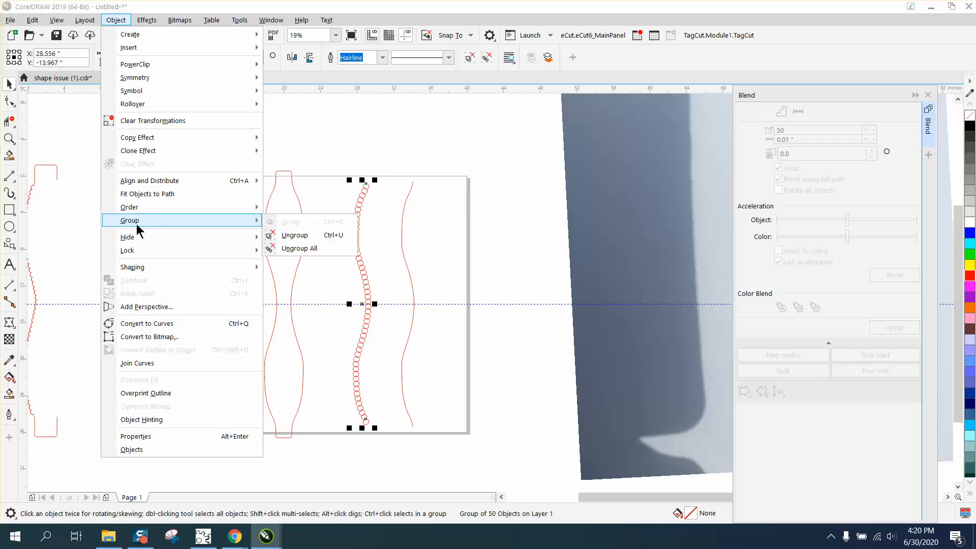
{"action": "left_click", "coordinate": [298, 233]}
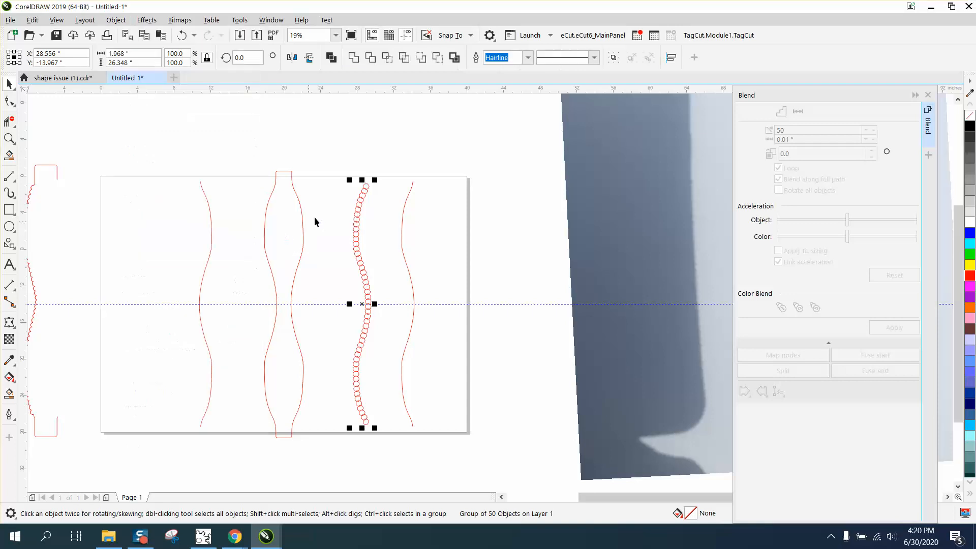
{"action": "left_click", "coordinate": [353, 57]}
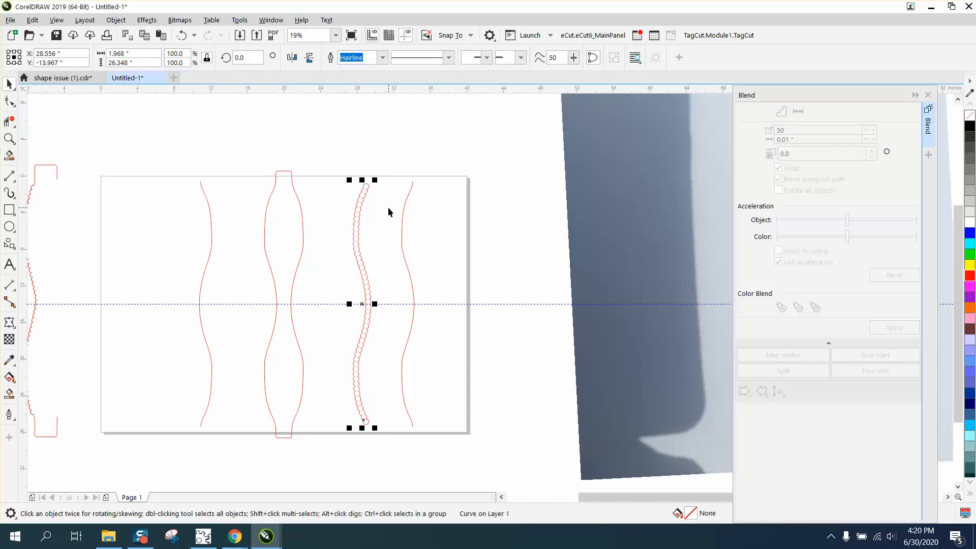
Move the welded scalloped outline 10 inches left onto the left side of the middle shape.
{"action": "key", "text": "Left"}
{"action": "key", "text": "Left"}
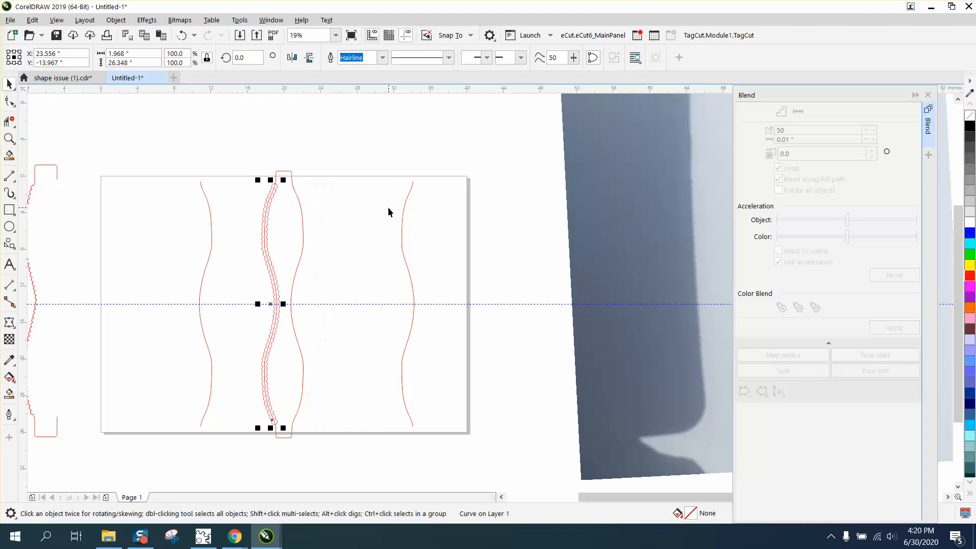
Trim away the inner scallops and the smooth side curve along the upper half of the middle shape's left side.
{"action": "left_click", "coordinate": [9, 138]}
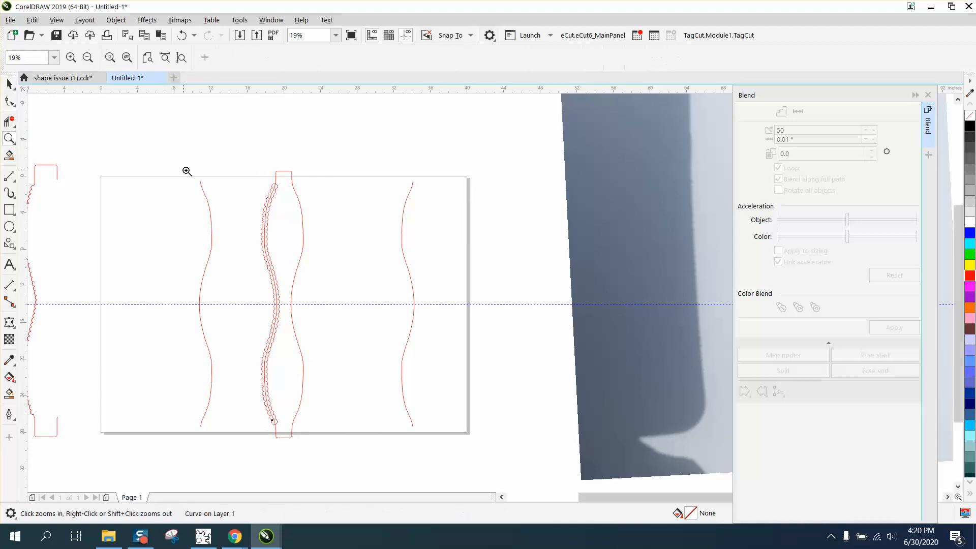
{"action": "left_click_drag", "start_coordinate": [233, 172], "coordinate": [370, 242]}
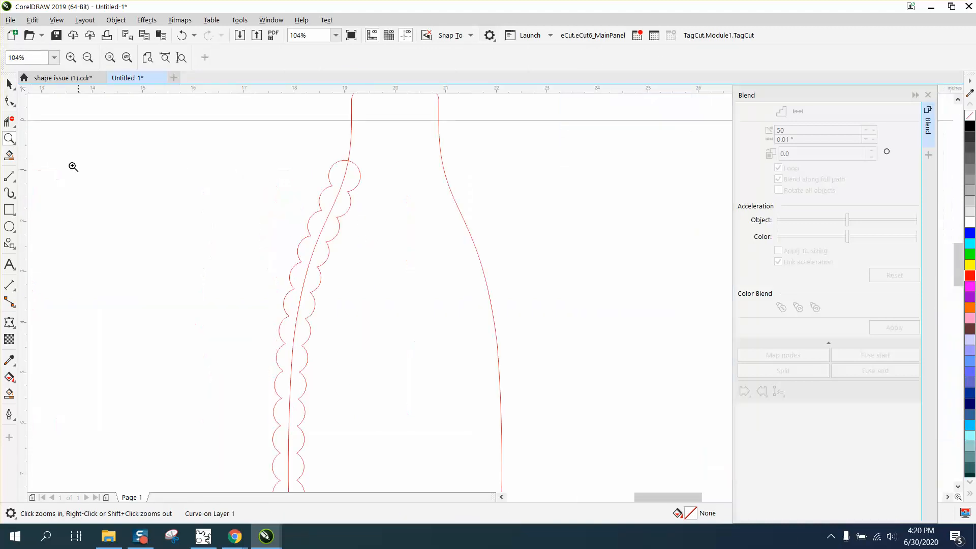
{"action": "left_click", "coordinate": [9, 121]}
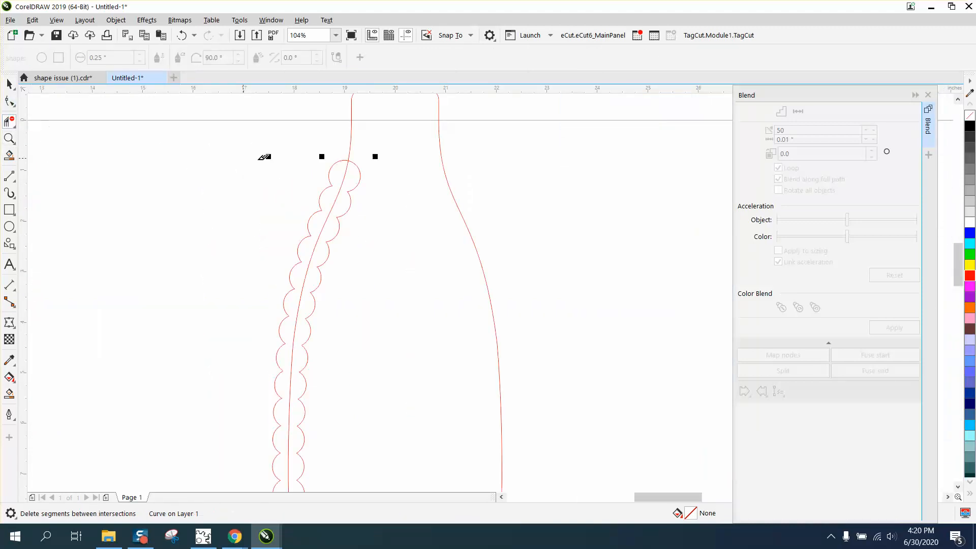
{"action": "left_click", "coordinate": [348, 166]}
{"action": "left_click", "coordinate": [366, 169]}
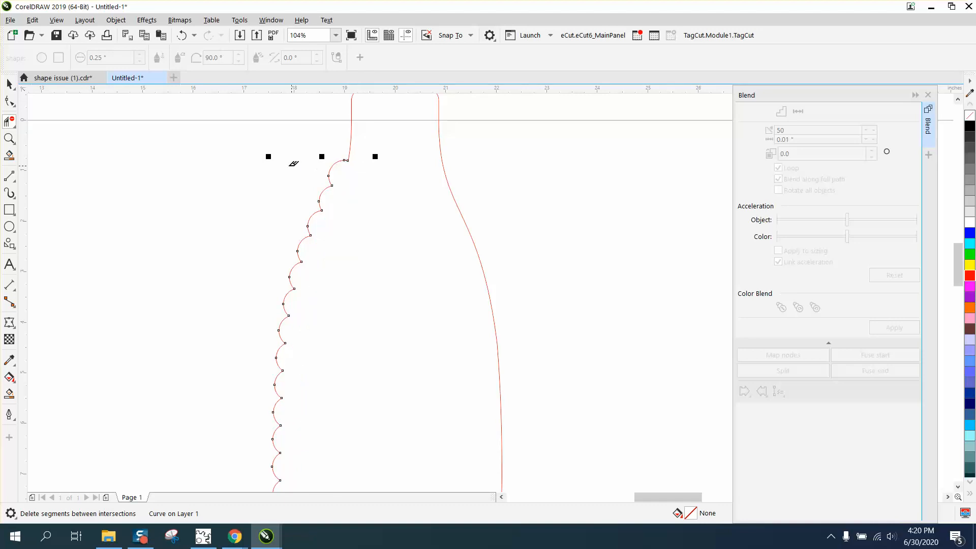
{"action": "scroll", "coordinate": [294, 163], "scroll_direction": "down", "scroll_amount": 2}
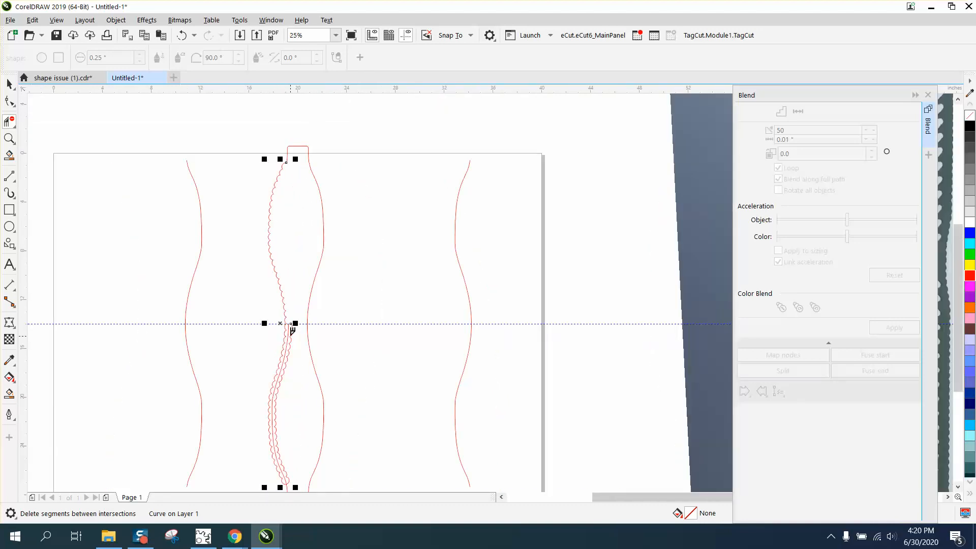
Trim away the remaining inner scallops and smooth curve along the lower half of the same left side.
{"action": "left_click", "coordinate": [9, 139]}
{"action": "left_click", "coordinate": [282, 360]}
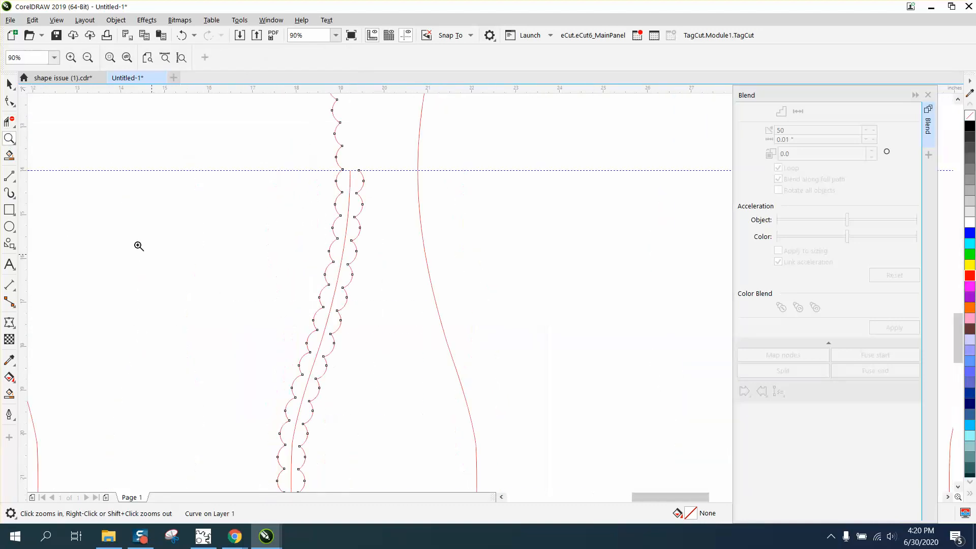
{"action": "left_click", "coordinate": [9, 122]}
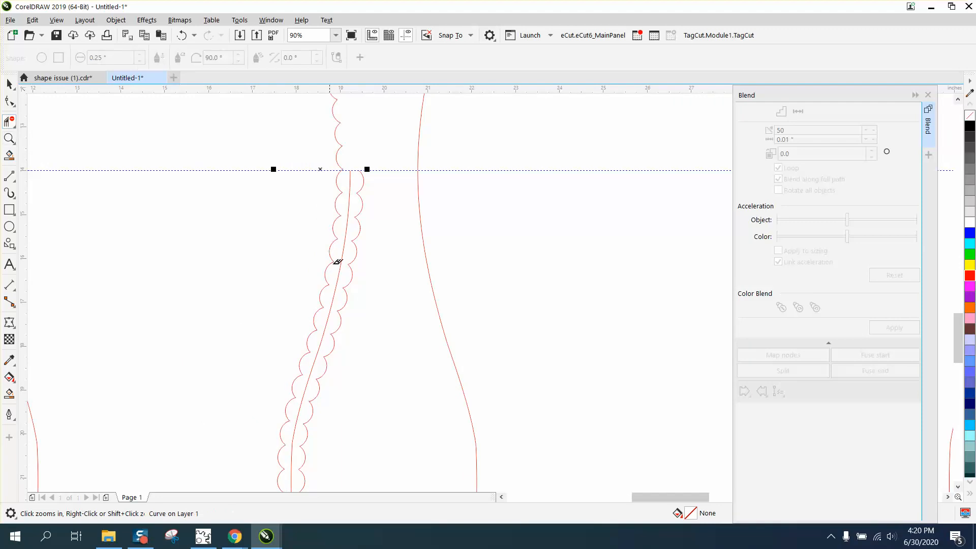
{"action": "left_click", "coordinate": [350, 191]}
{"action": "scroll", "coordinate": [244, 206], "scroll_direction": "down", "scroll_amount": 2}
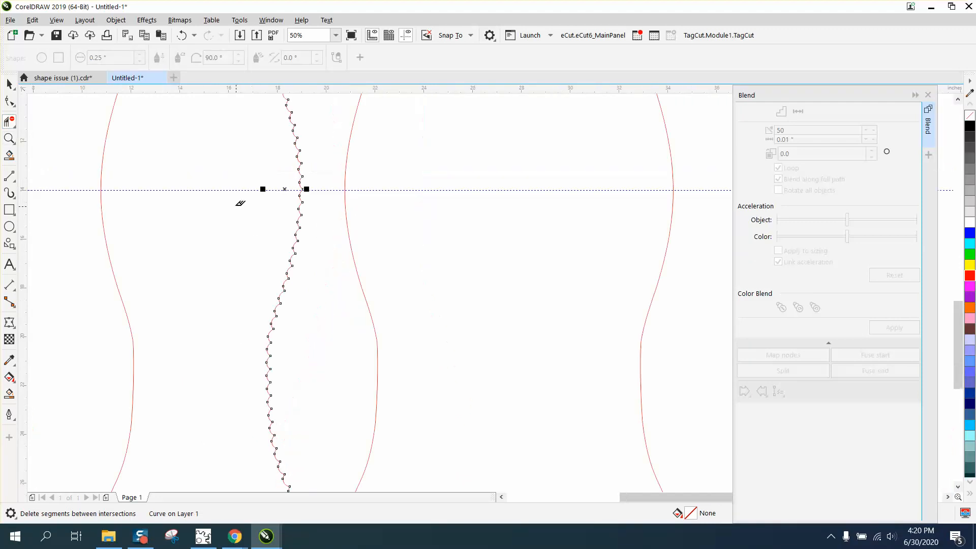
{"action": "scroll", "coordinate": [262, 208], "scroll_direction": "down", "scroll_amount": 1}
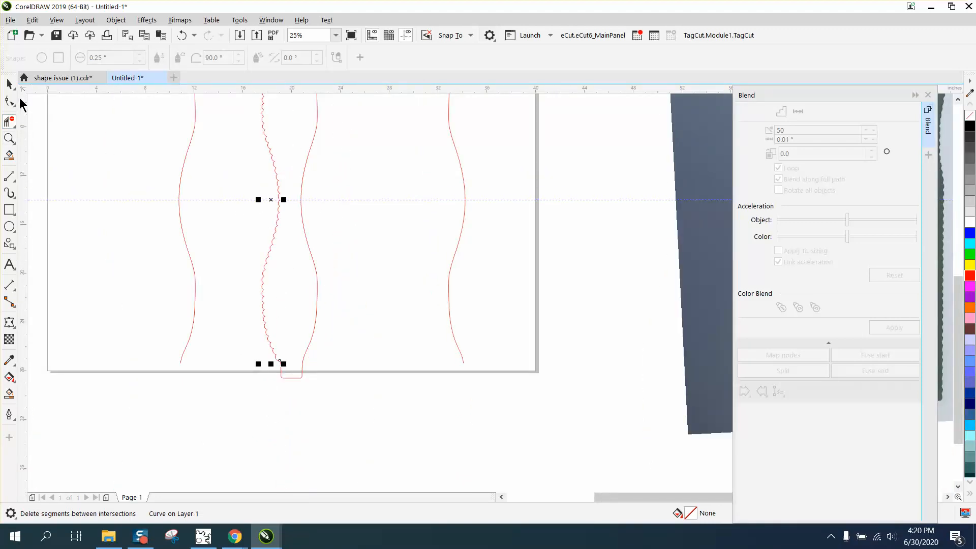
Make a mirrored copy of the scalloped left edge and move it 5 inches to the right.
{"action": "key", "text": "space"}
{"action": "scroll", "coordinate": [373, 231], "scroll_direction": "down", "scroll_amount": 1}
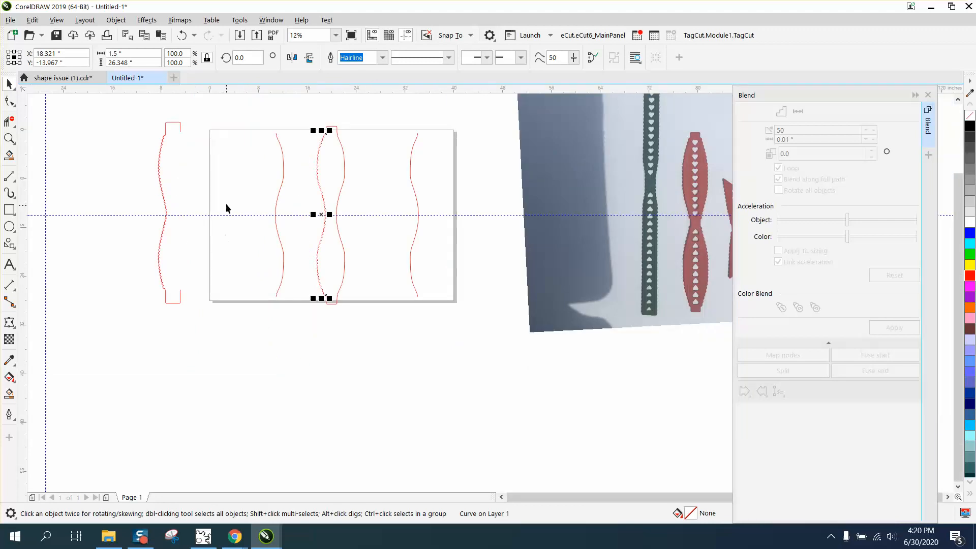
{"action": "left_click", "coordinate": [9, 138]}
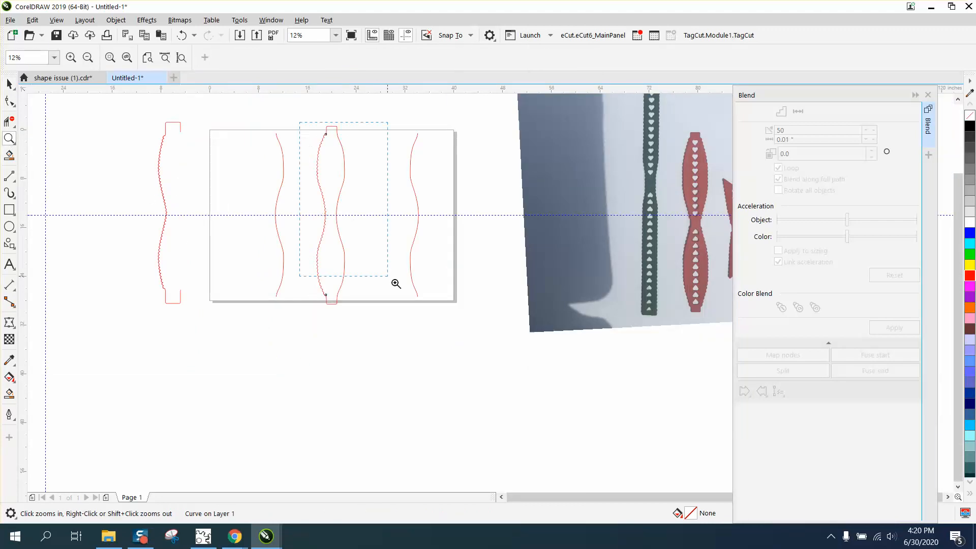
{"action": "left_click", "coordinate": [467, 342]}
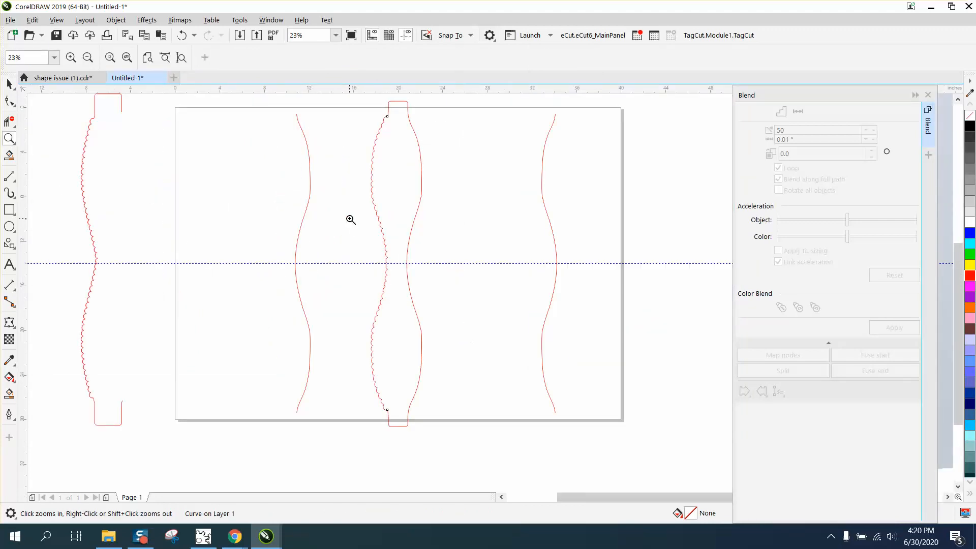
{"action": "left_click", "coordinate": [9, 84]}
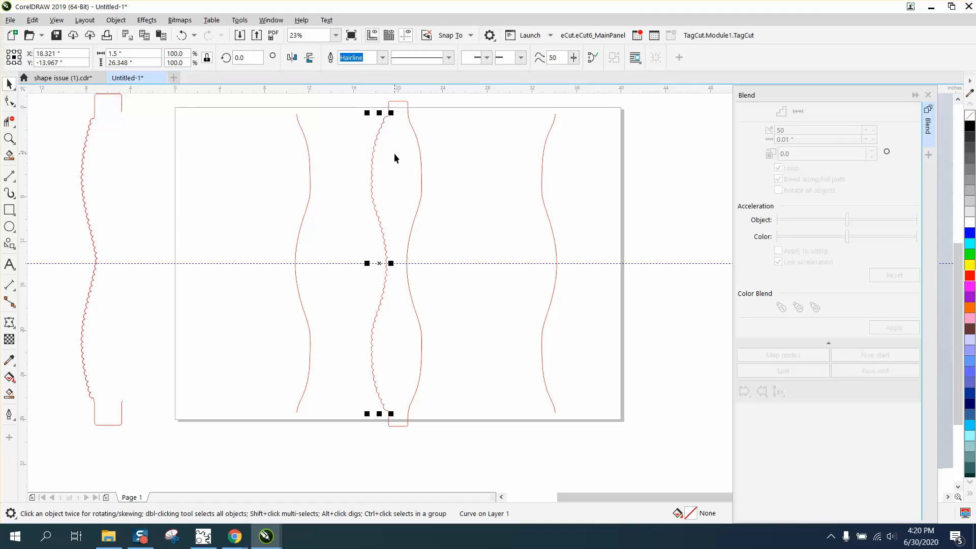
{"action": "left_click", "coordinate": [293, 57]}
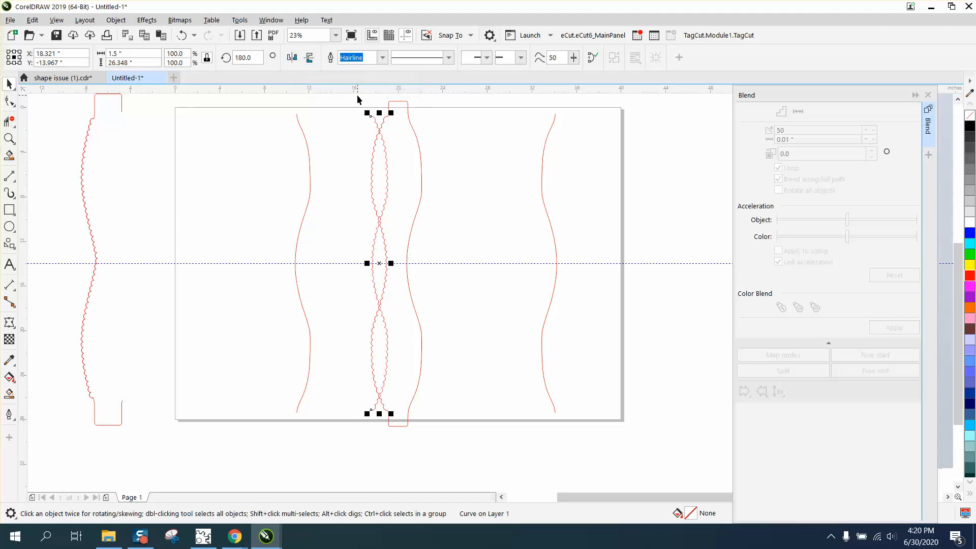
{"action": "key", "text": "Right"}
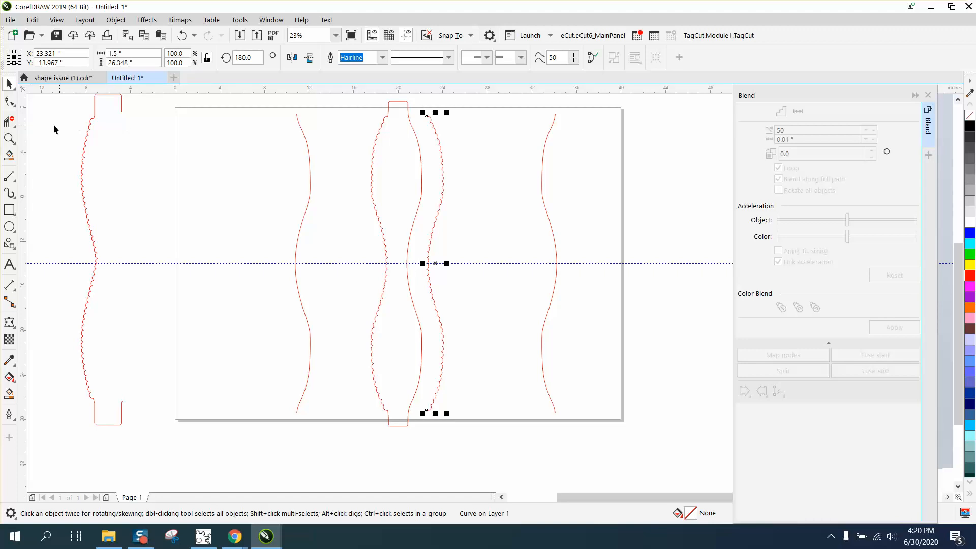
Move the mirrored scalloped edge so its upper end meets the right side of the shape's neck.
{"action": "left_click", "coordinate": [9, 138]}
{"action": "left_click_drag", "start_coordinate": [351, 104], "coordinate": [554, 210]}
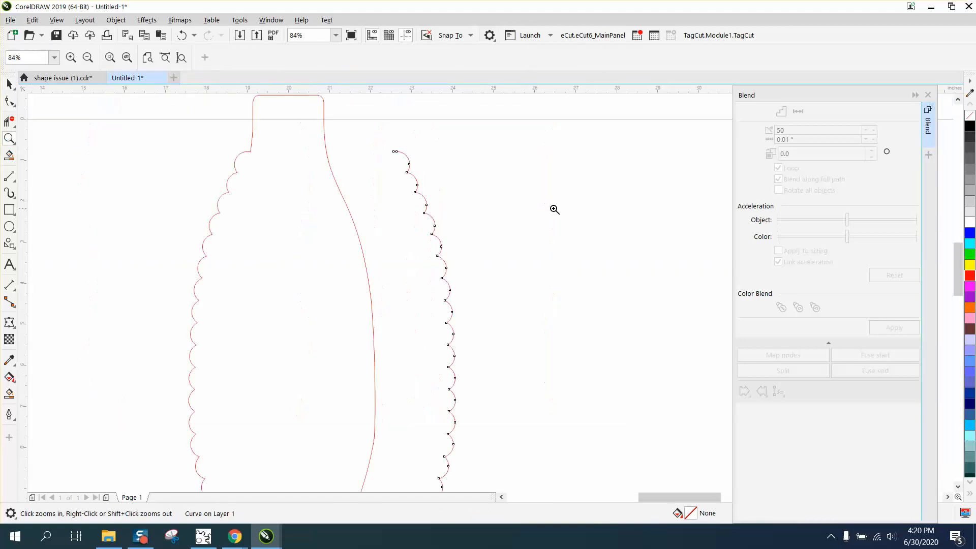
{"action": "left_click", "coordinate": [9, 84]}
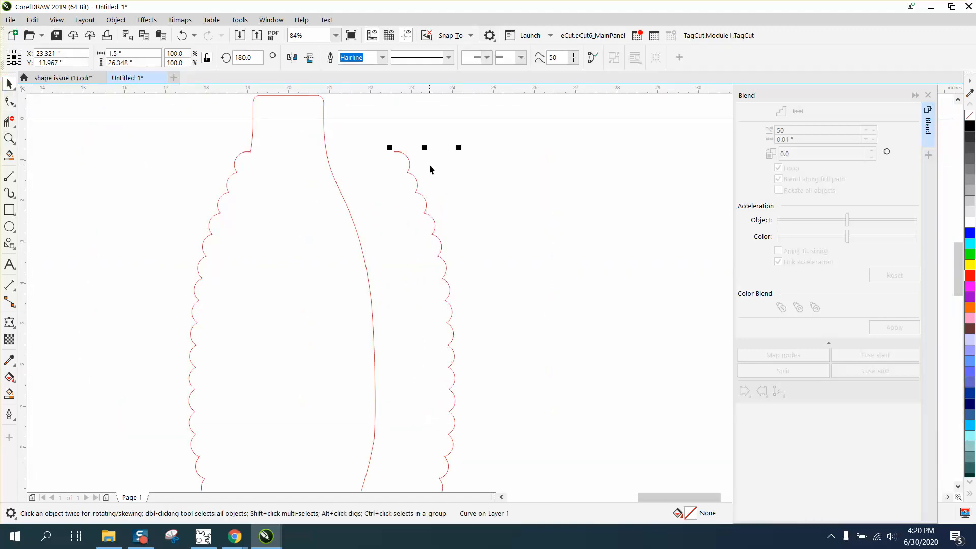
{"action": "left_click_drag", "start_coordinate": [393, 152], "coordinate": [326, 150]}
Delete the smooth curve segment inside the right scalloped edge of the middle shape.
{"action": "left_click", "coordinate": [14, 126]}
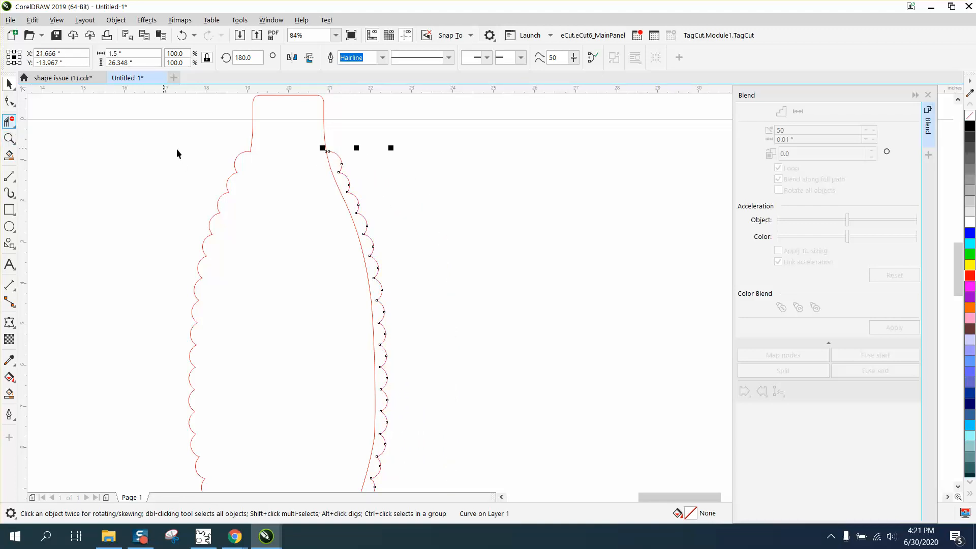
{"action": "left_click", "coordinate": [68, 152]}
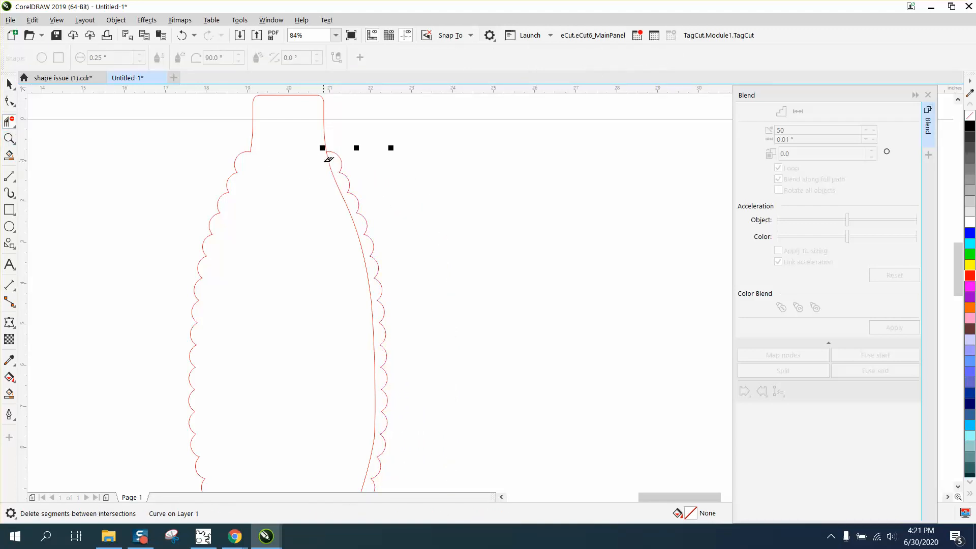
{"action": "scroll", "coordinate": [305, 158], "scroll_direction": "down", "scroll_amount": 4}
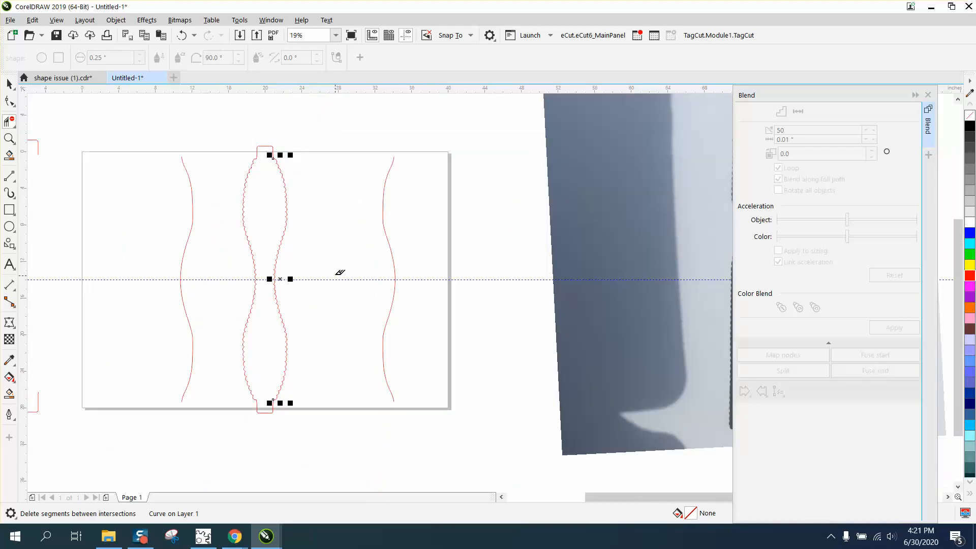
Examine the scallops at the shape's narrow waist and compare the outline with the red strip in the photo.
{"action": "left_click", "coordinate": [9, 138]}
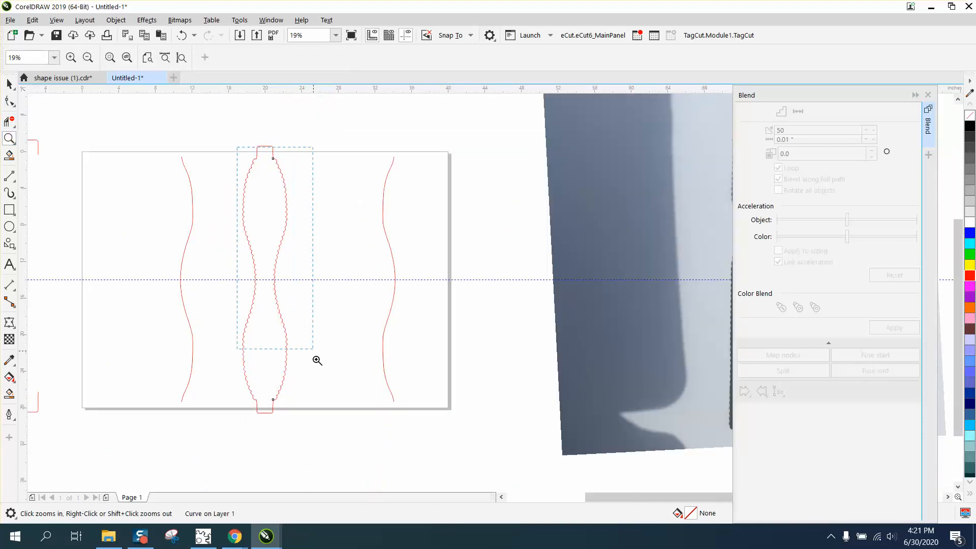
{"action": "scroll", "coordinate": [335, 427], "scroll_direction": "up", "scroll_amount": 1}
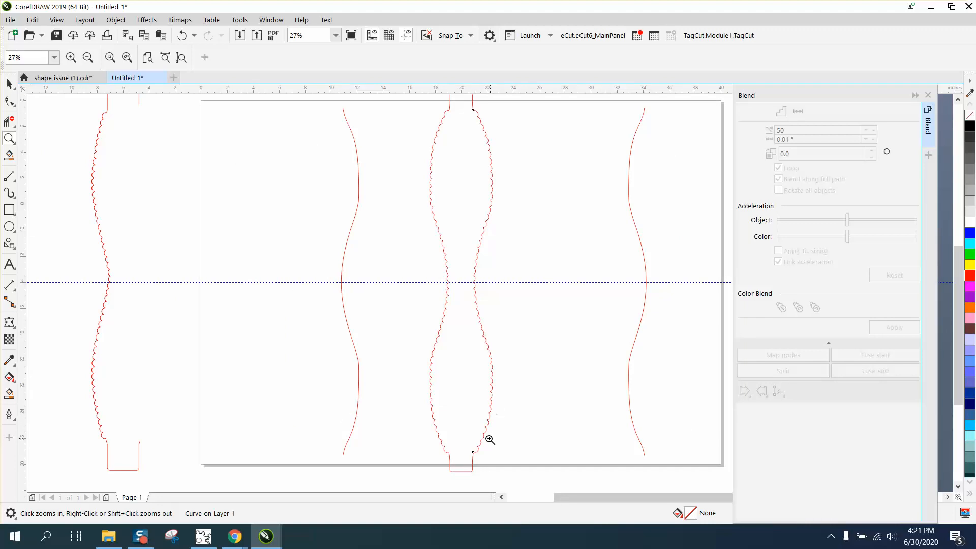
{"action": "left_click_drag", "start_coordinate": [446, 256], "coordinate": [485, 299]}
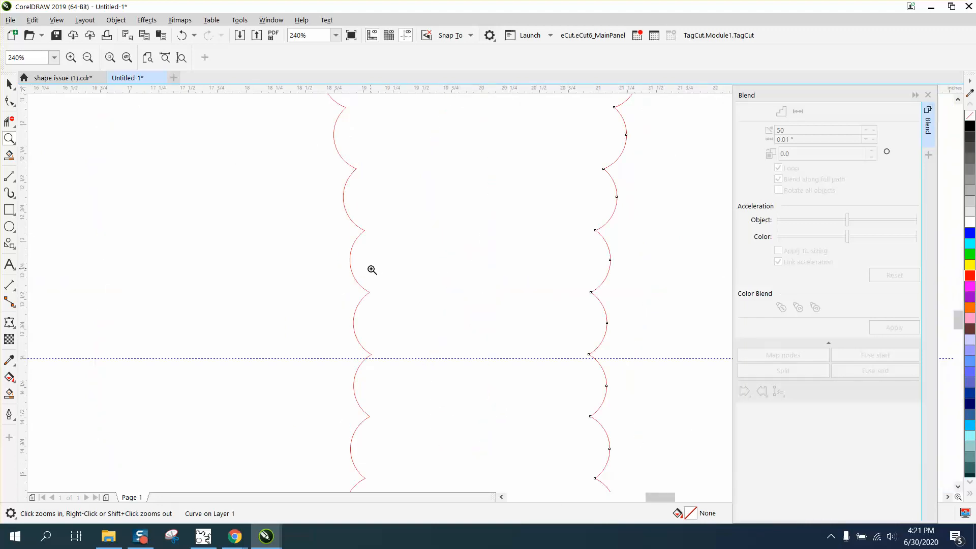
{"action": "scroll", "coordinate": [372, 269], "scroll_direction": "down", "scroll_amount": 4}
{"action": "scroll", "coordinate": [460, 292], "scroll_direction": "down", "scroll_amount": 2}
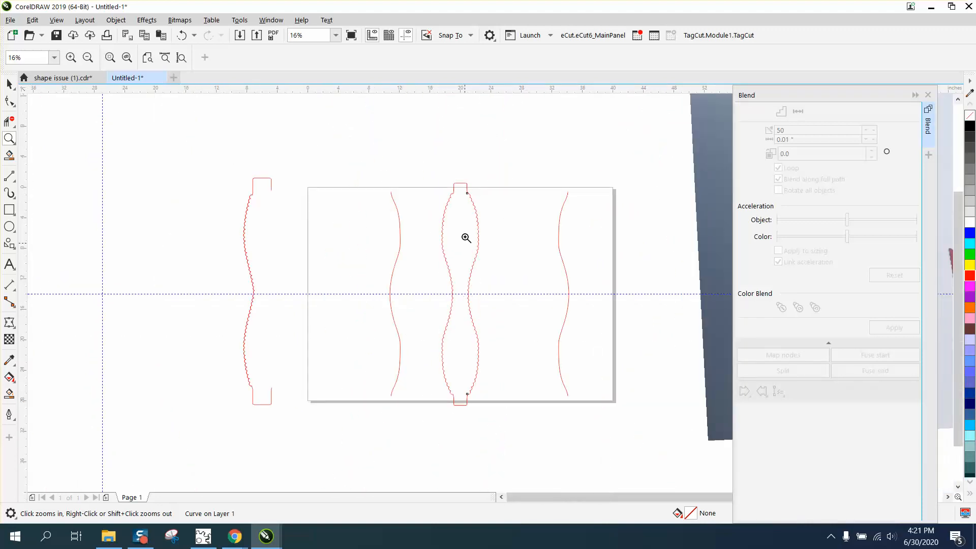
{"action": "scroll", "coordinate": [449, 242], "scroll_direction": "down", "scroll_amount": 2}
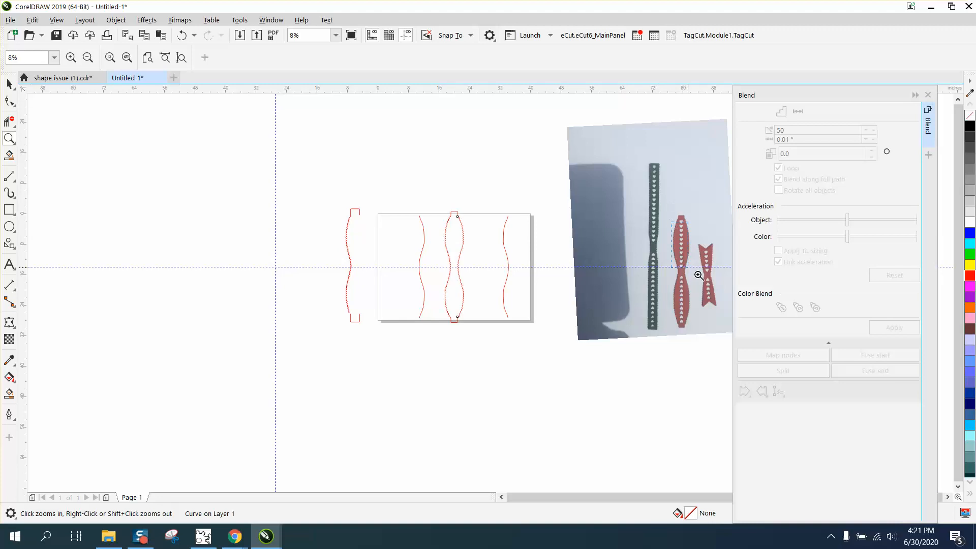
{"action": "scroll", "coordinate": [699, 277], "scroll_direction": "up", "scroll_amount": 4}
{"action": "scroll", "coordinate": [439, 305], "scroll_direction": "down", "scroll_amount": 3}
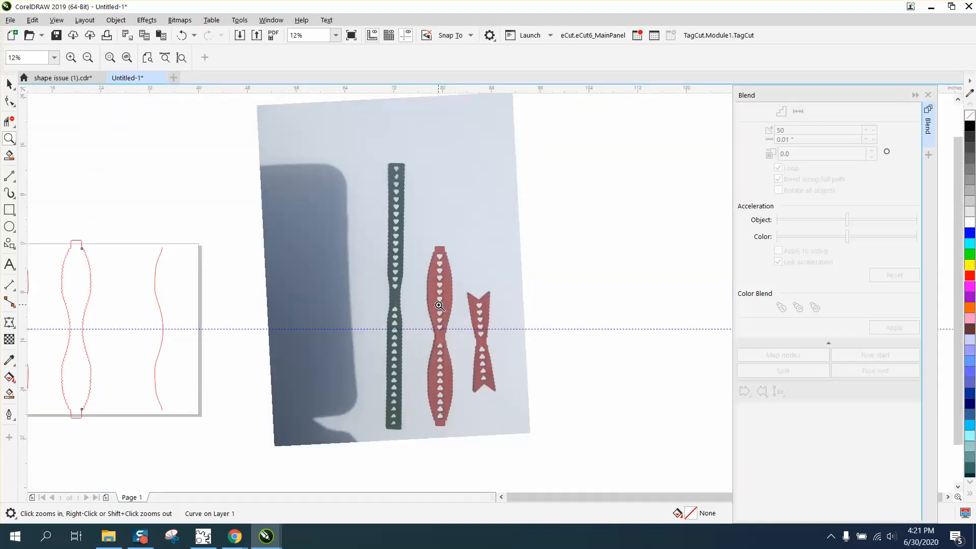
{"action": "scroll", "coordinate": [440, 305], "scroll_direction": "down", "scroll_amount": 2}
Close the Blend settings and use Smart Fill to fill the enclosed scalloped shape with black and no outline.
{"action": "left_click", "coordinate": [928, 95]}
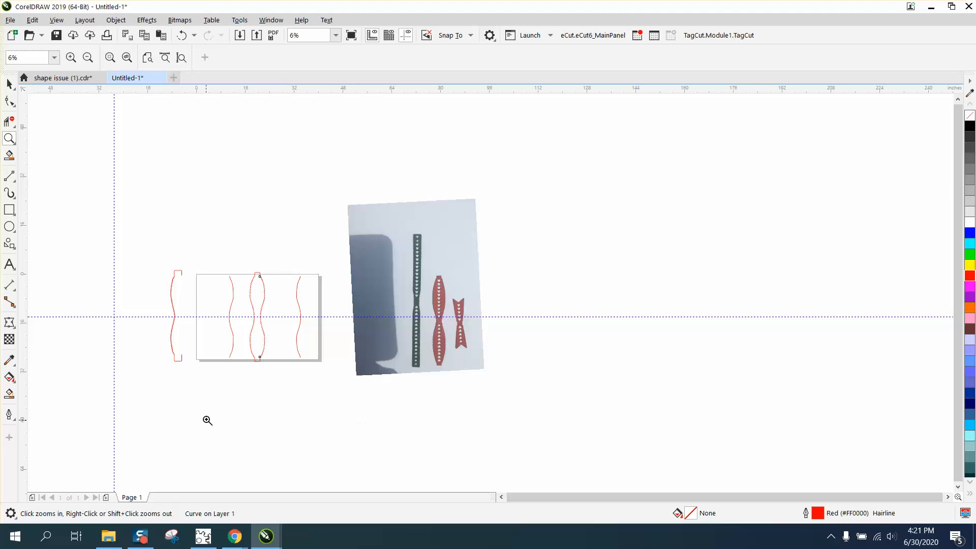
{"action": "scroll", "coordinate": [195, 351], "scroll_direction": "up", "scroll_amount": 3}
{"action": "left_click", "coordinate": [9, 394]}
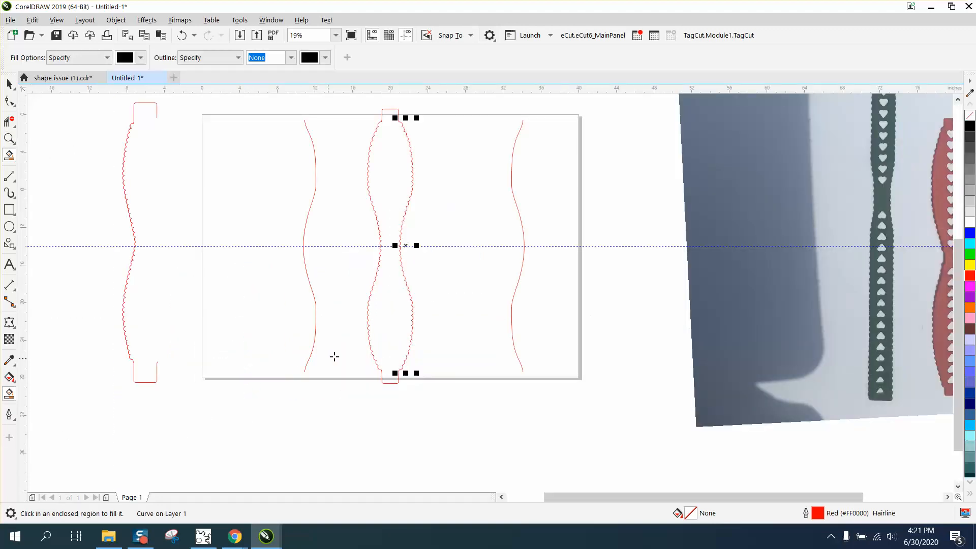
{"action": "left_click", "coordinate": [381, 339]}
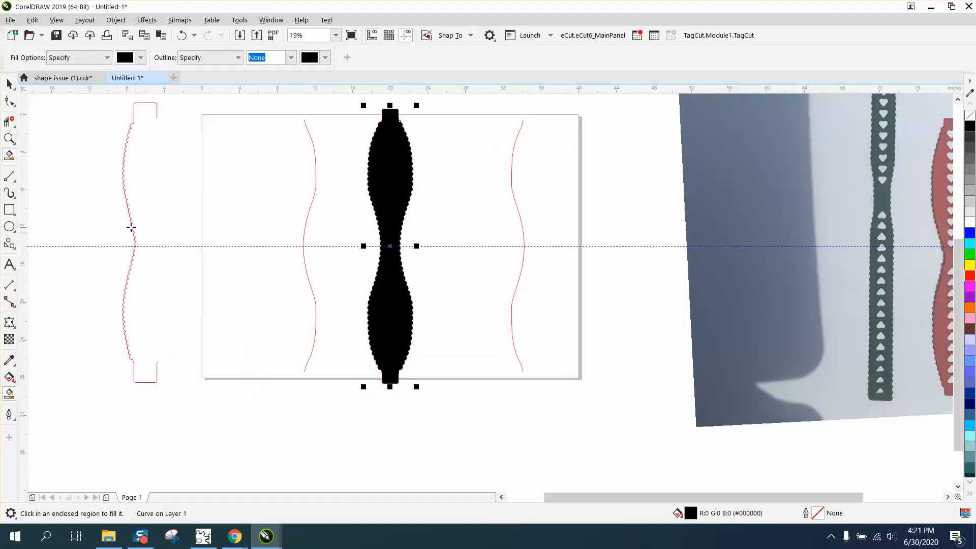
{"action": "left_click", "coordinate": [10, 85]}
{"action": "left_click", "coordinate": [262, 151]}
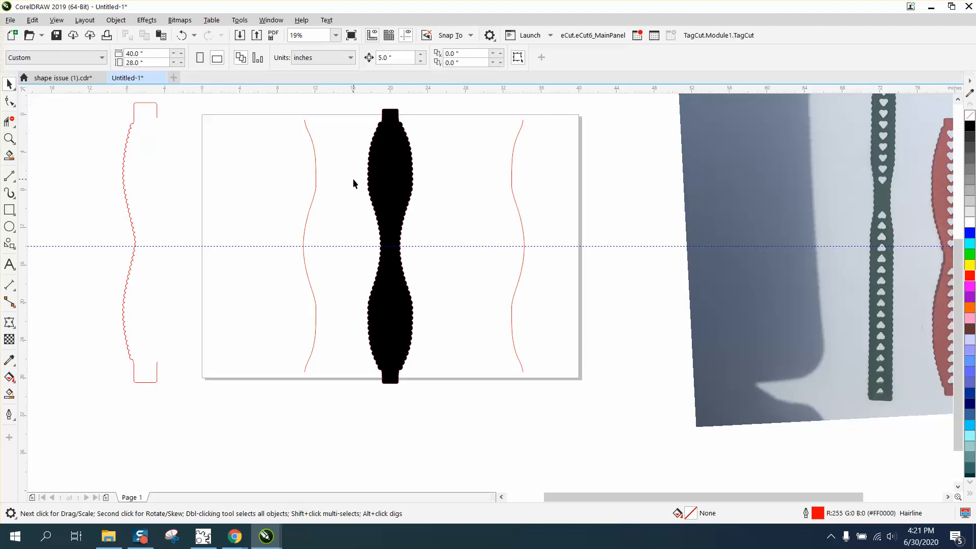